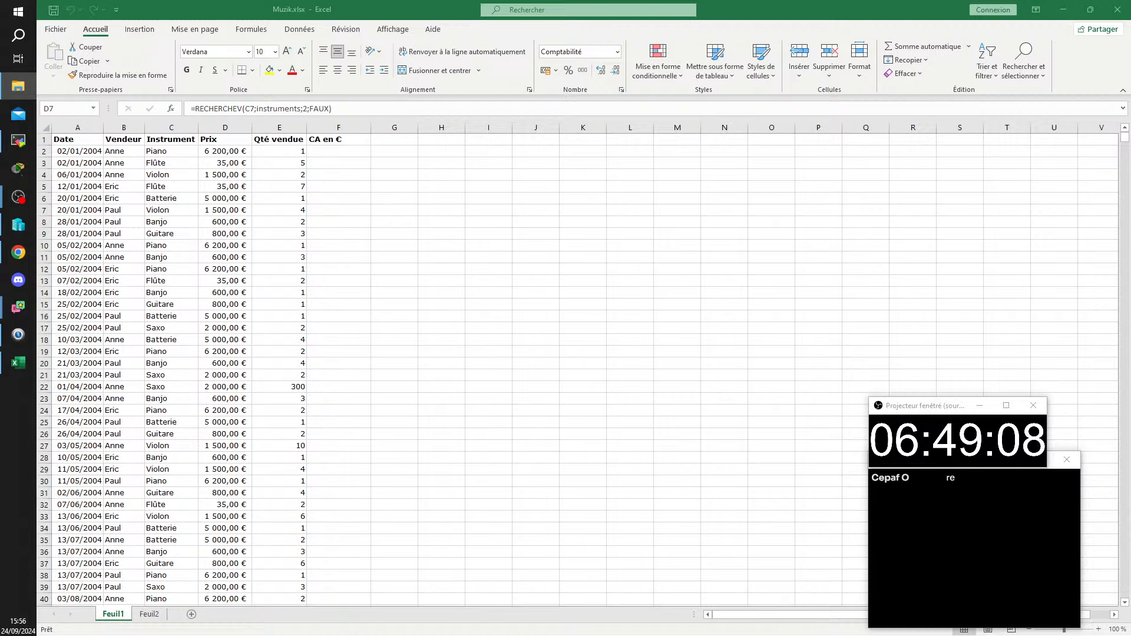
# Step: Examine the sales data on Feuil1 from the header row to the last used cell and the final dated row
pyautogui.click(322, 208)
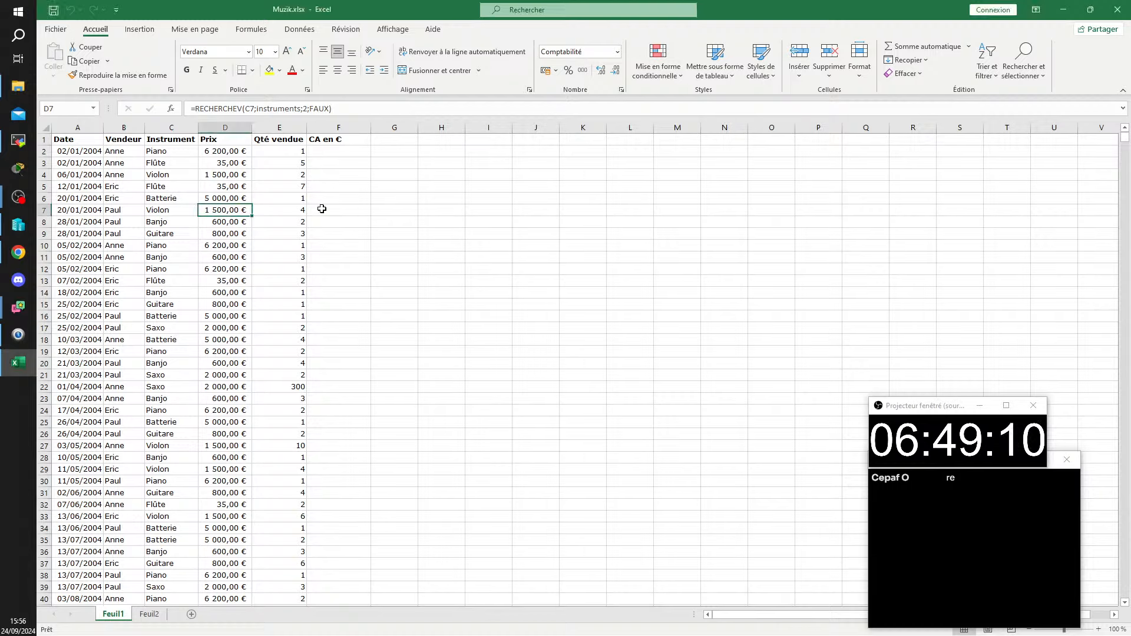
pyautogui.hotkey('ctrl', 'Home')
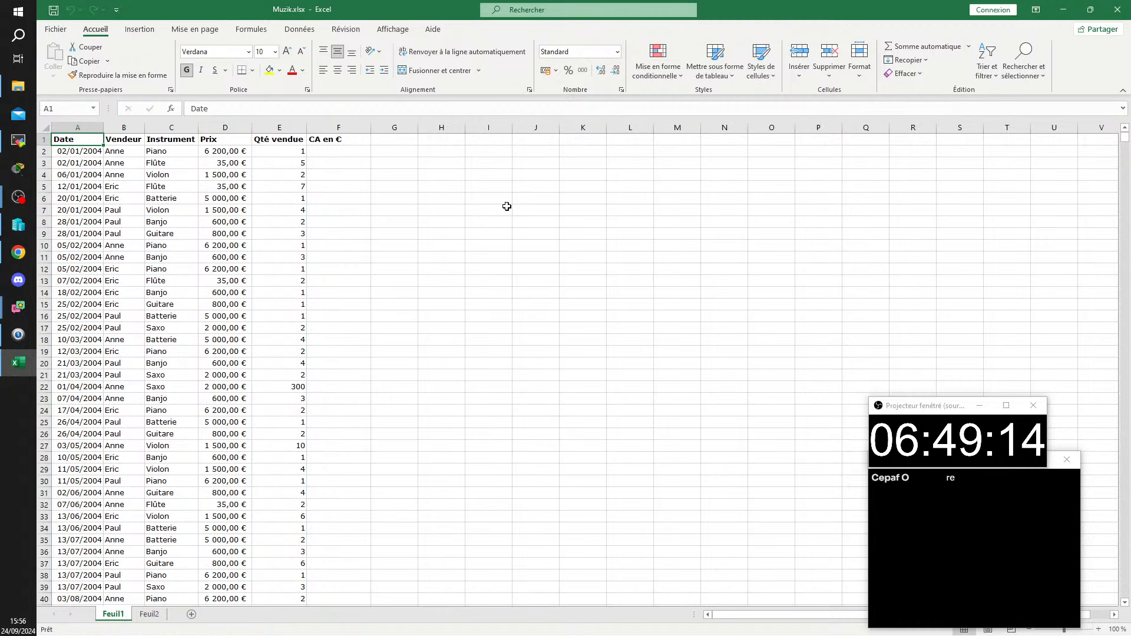
pyautogui.hotkey('ctrl', 'End')
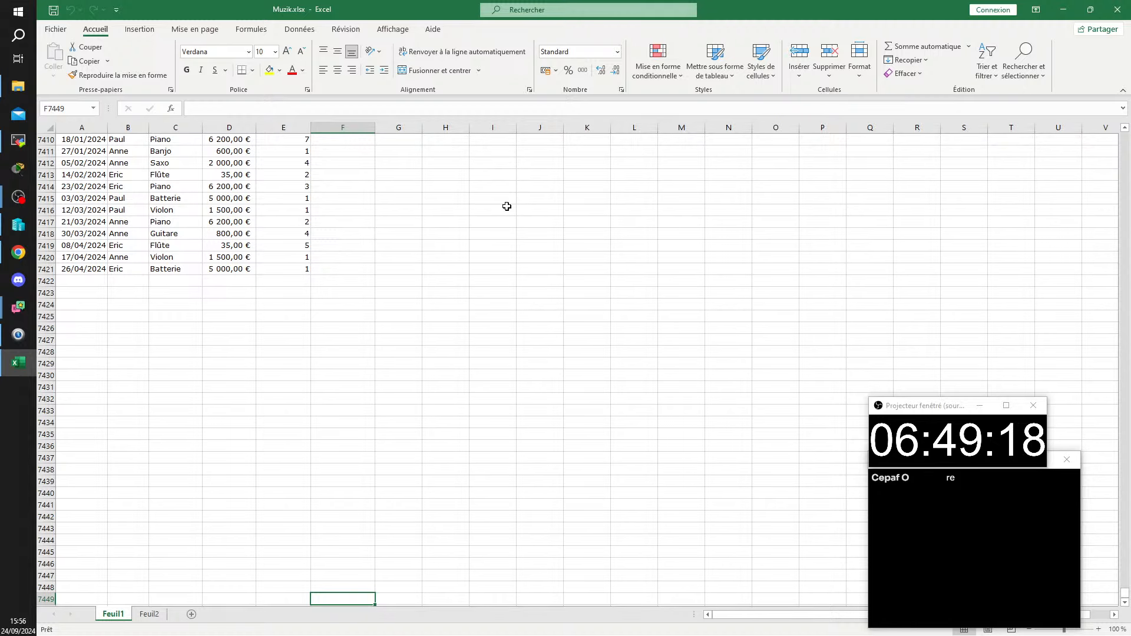
pyautogui.hotkey('ctrl', 'Home')
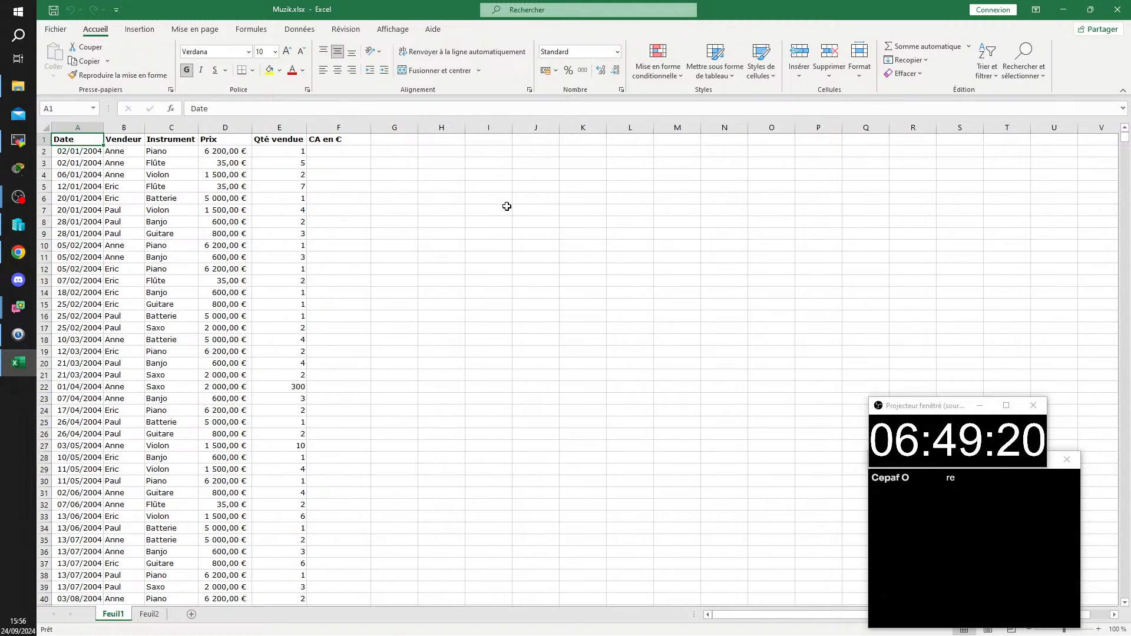
pyautogui.hotkey('ctrl', 'Down')
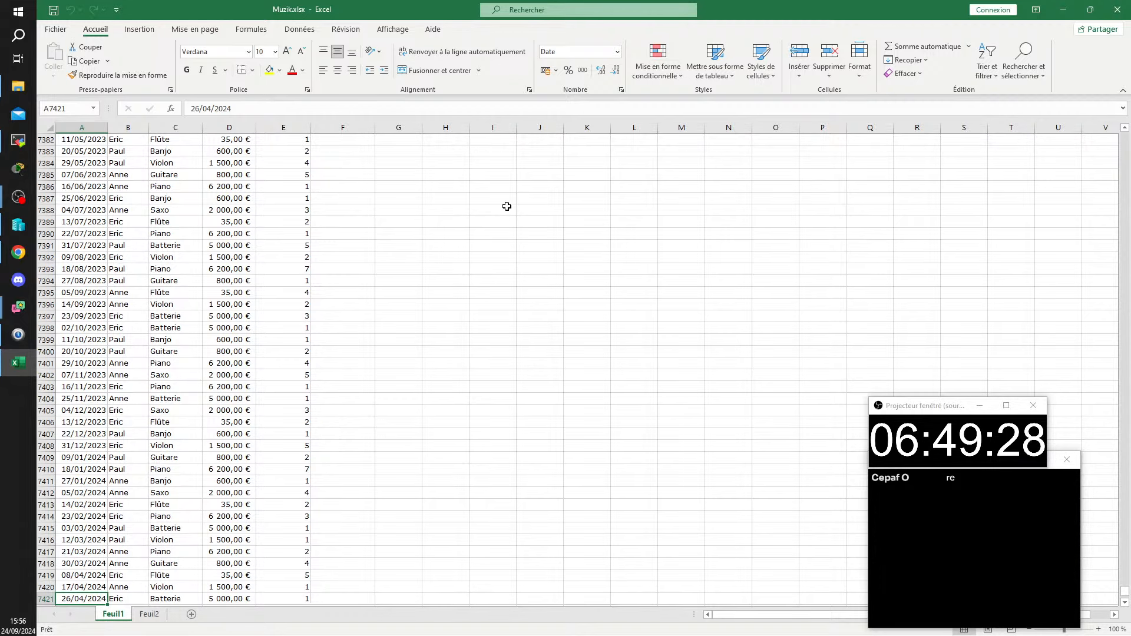
pyautogui.hotkey('ctrl', 'Up')
pyautogui.press('Down')
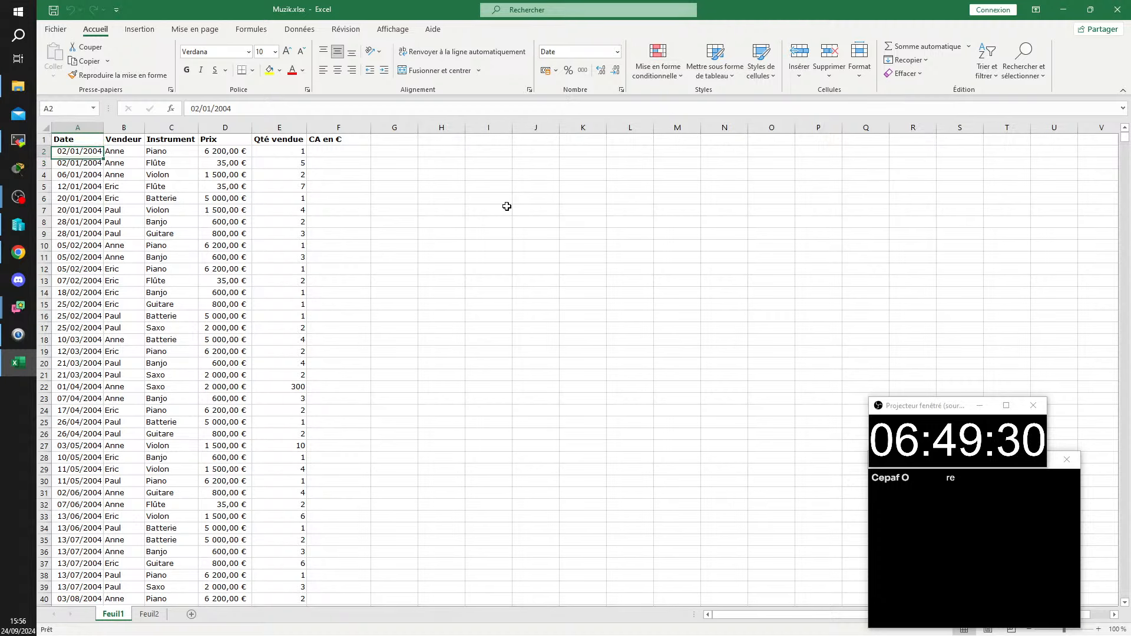
pyautogui.press('Up')
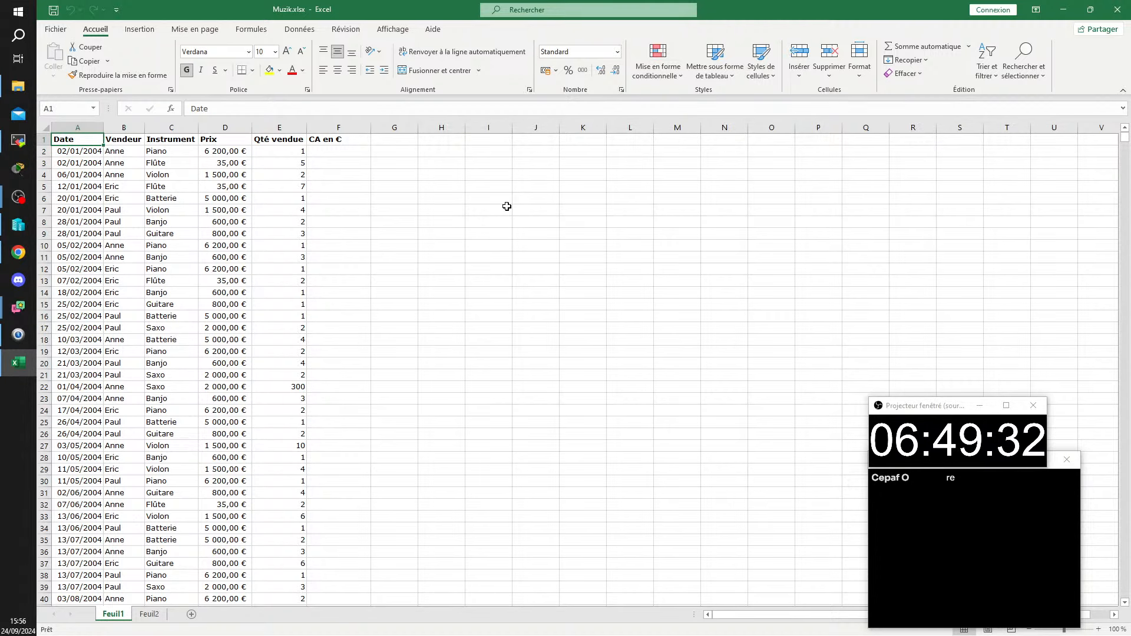
pyautogui.hotkey('ctrl', 'Down')
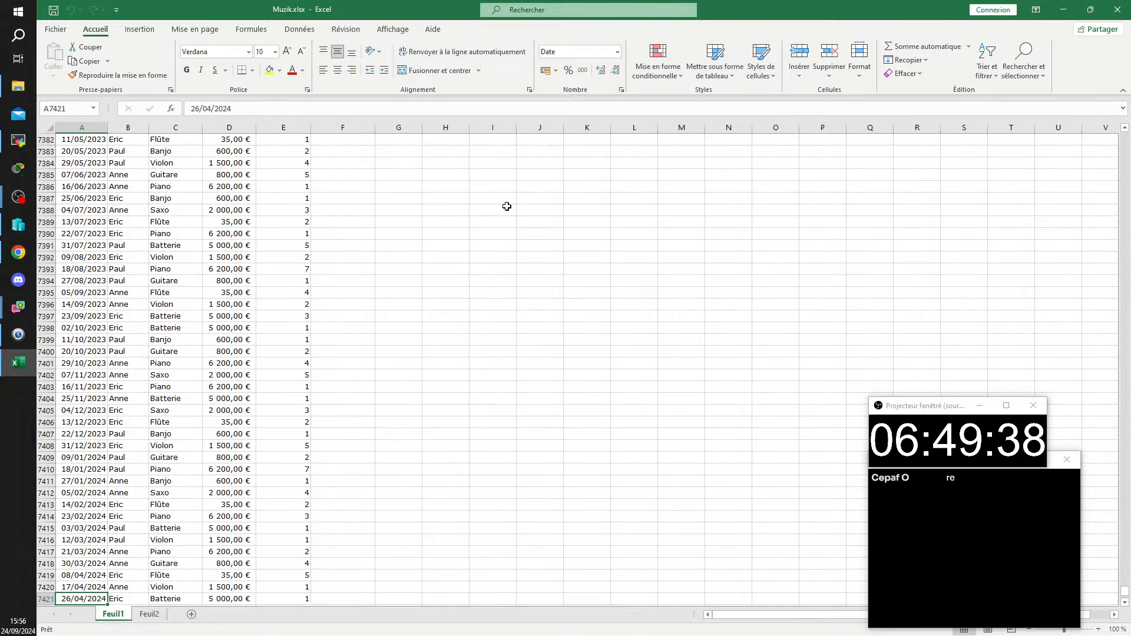
pyautogui.hotkey('ctrl', 'Home')
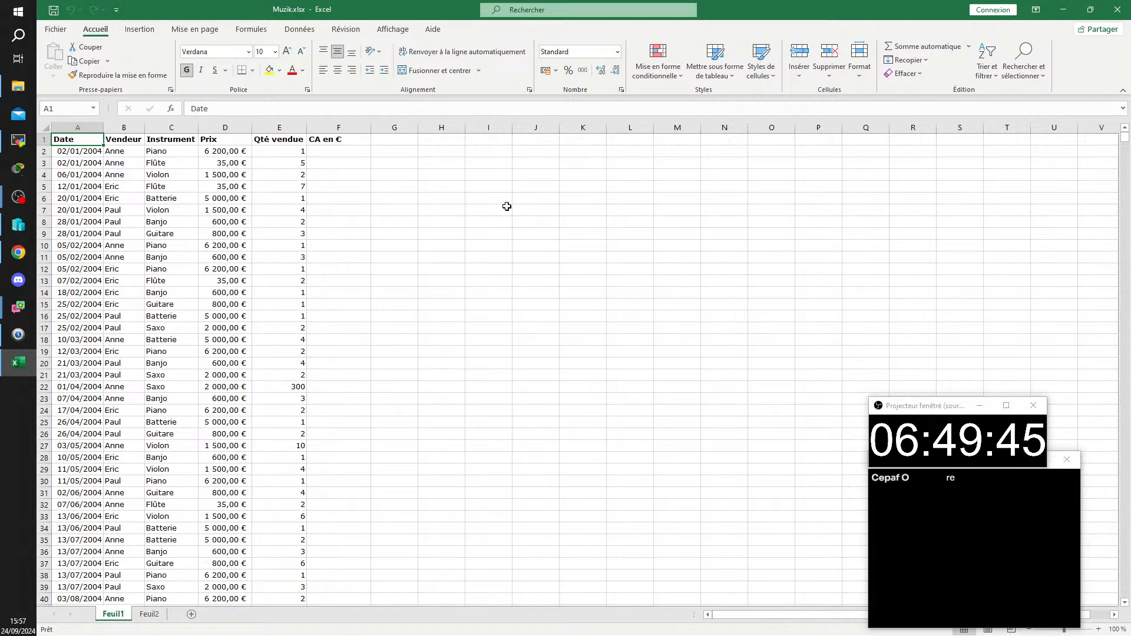
# Step: Calculate the first sale's revenue in cell F2, under CA en €, with the formula =D2*E2
pyautogui.press('Right')
pyautogui.press('Right')
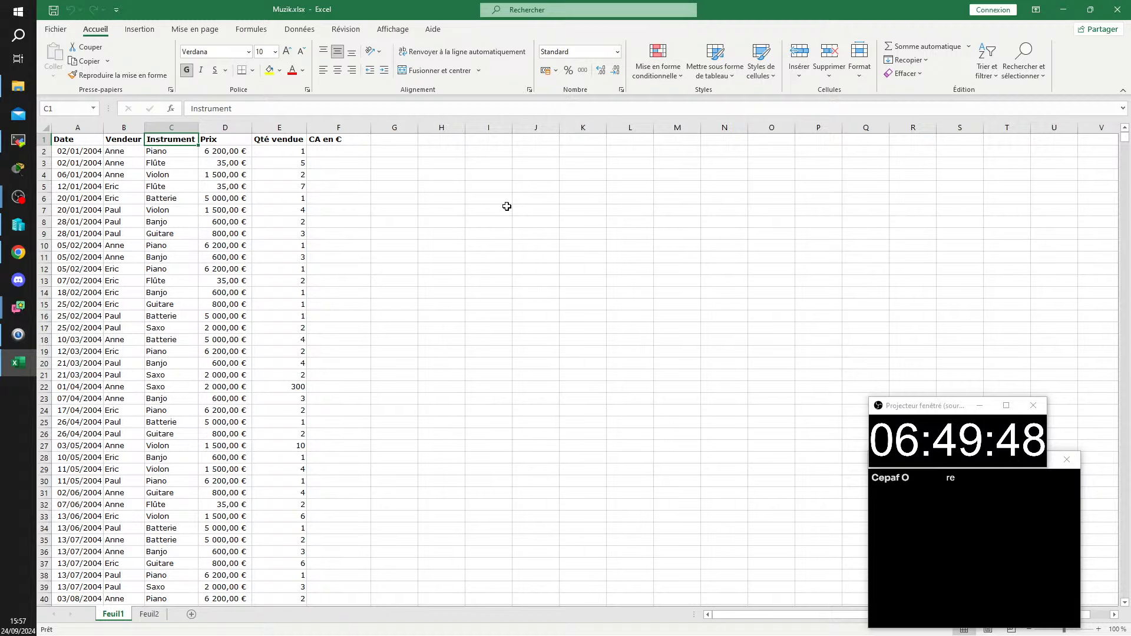
pyautogui.press('Right')
pyautogui.press('Right')
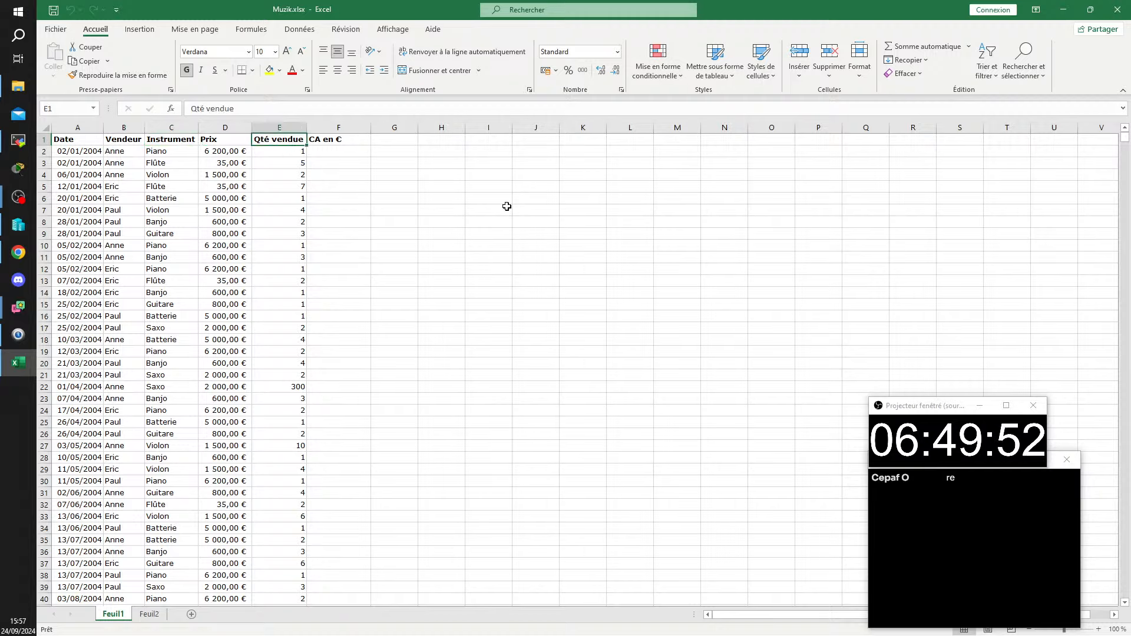
pyautogui.press('Right')
pyautogui.press('Down')
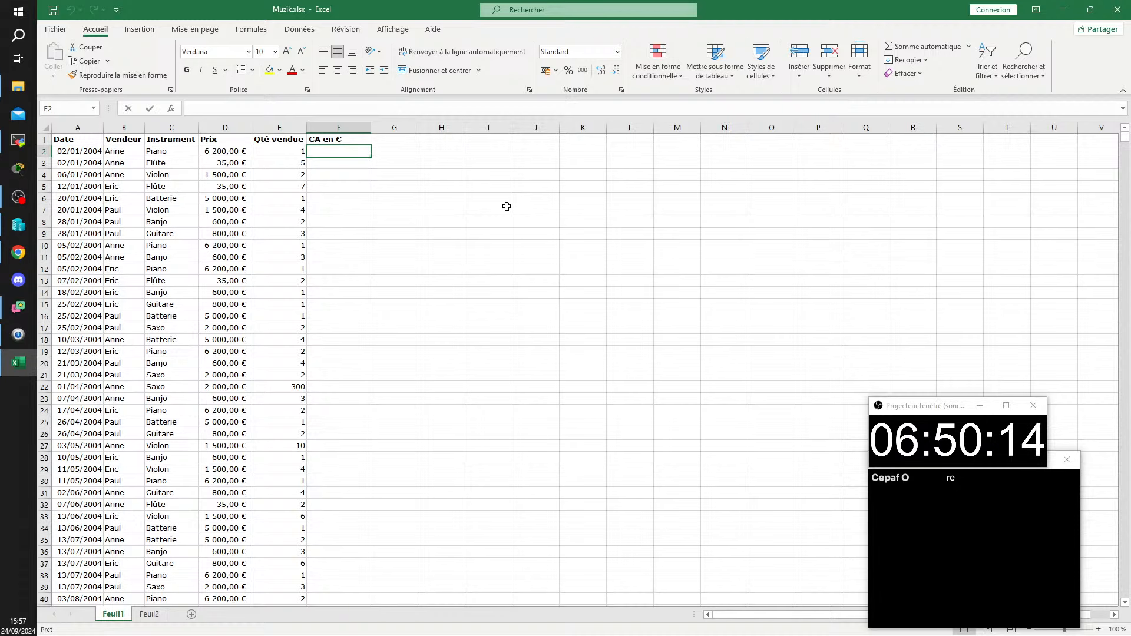
pyautogui.write('=')
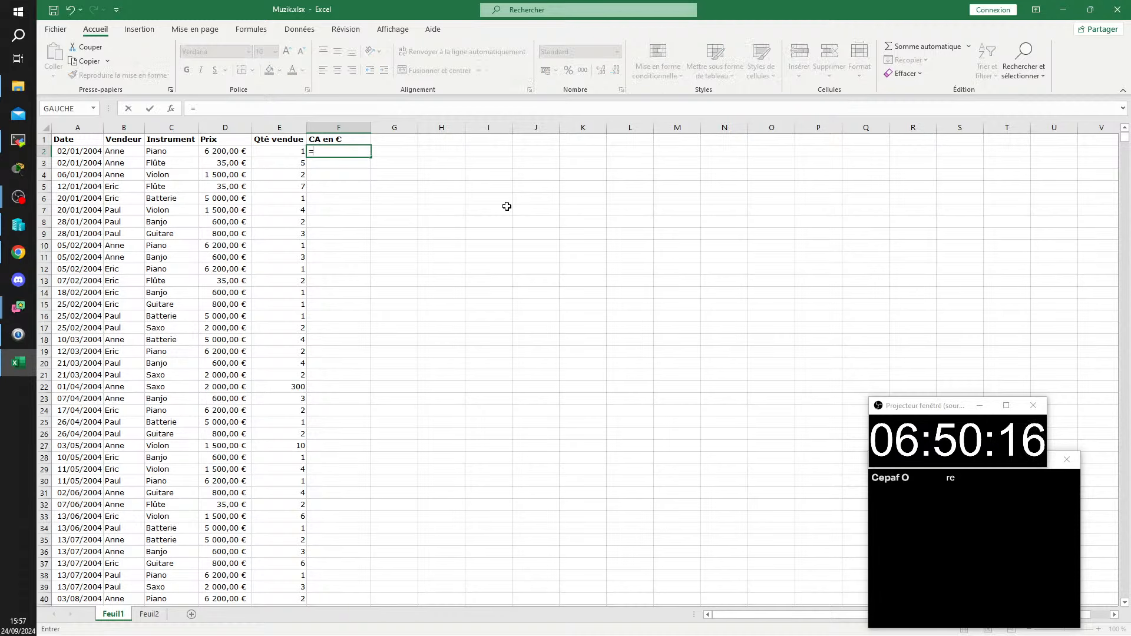
pyautogui.write('d2*e2')
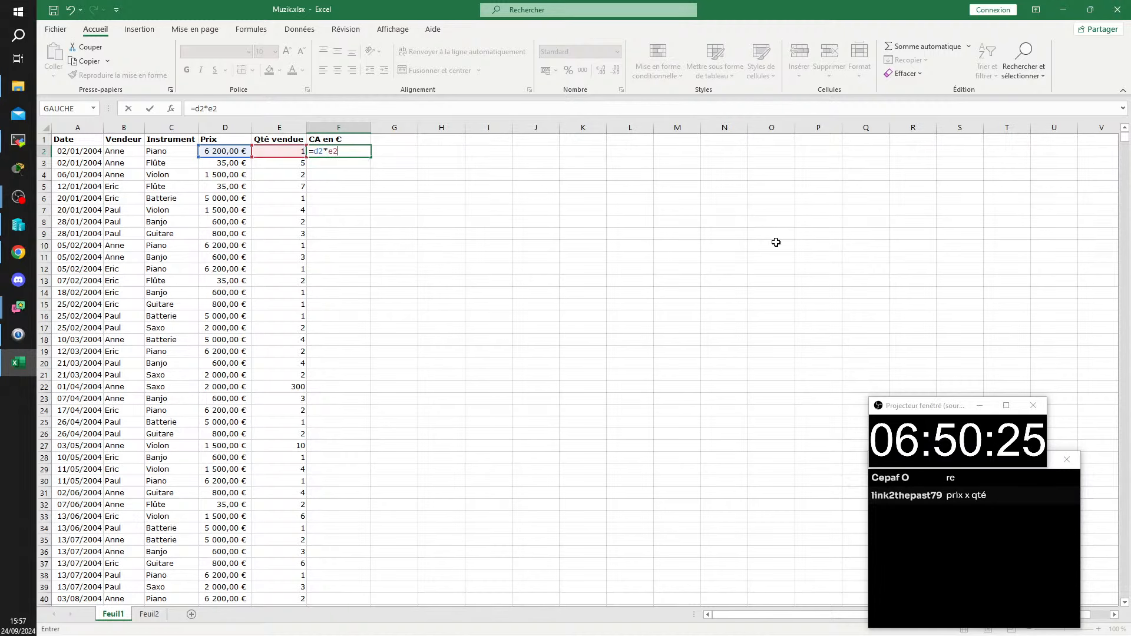
pyautogui.hotkey('ctrl', 'Return')
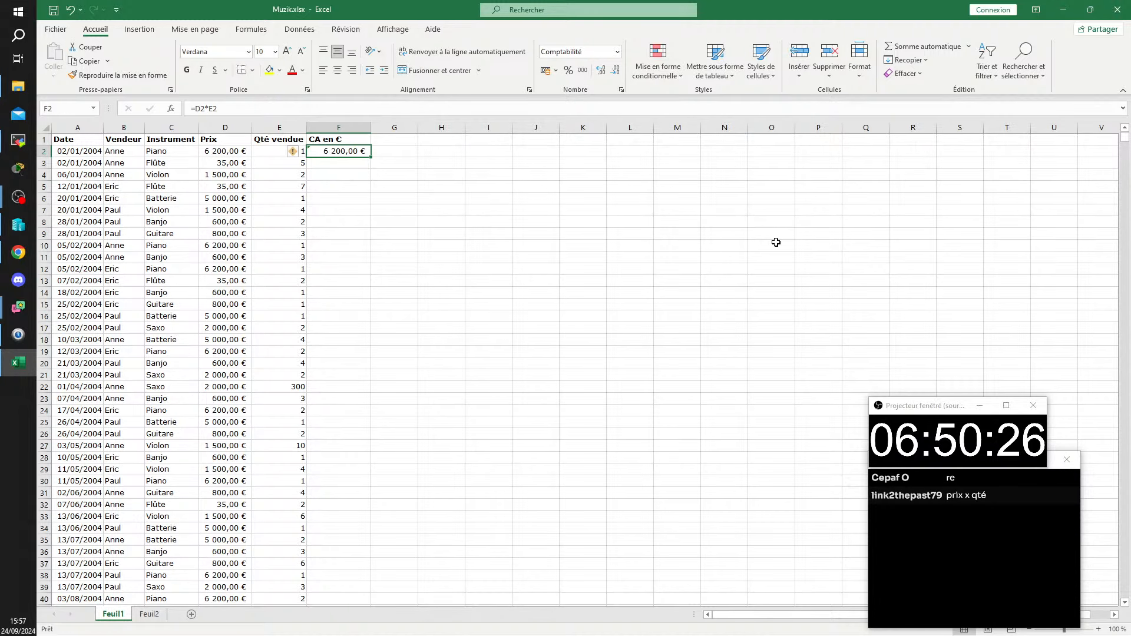
# Step: Fill the F2 formula down the CA en € column to the end of the sales data and check the bottom of the column
pyautogui.doubleClick(371, 156)
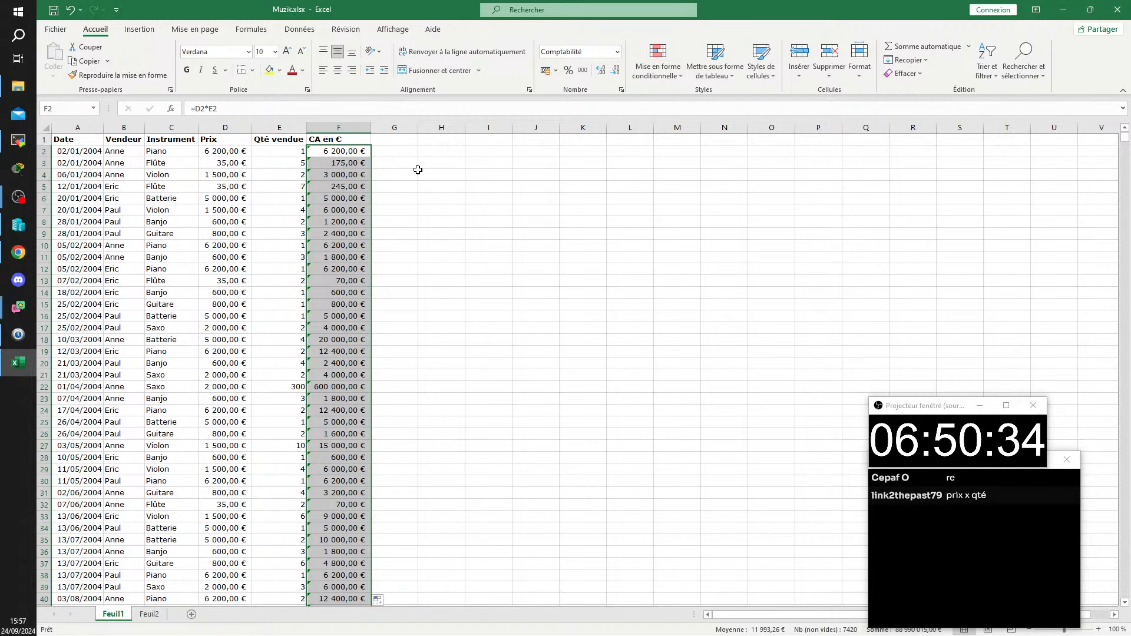
pyautogui.hotkey('ctrl', 'Down')
pyautogui.hotkey('ctrl', 'Up')
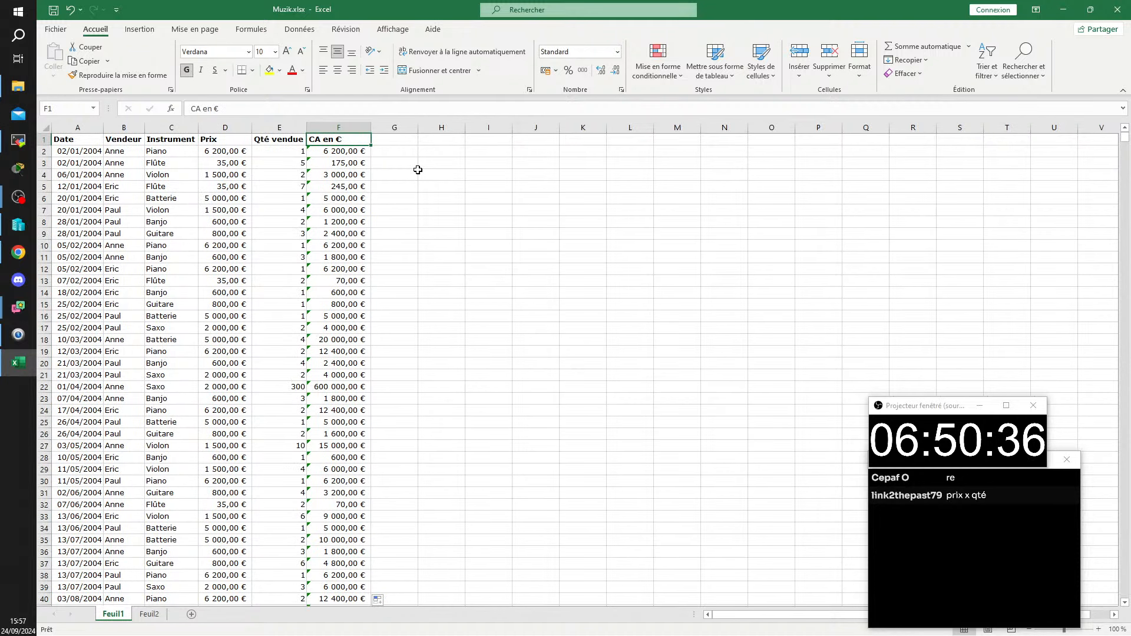
pyautogui.press('Down')
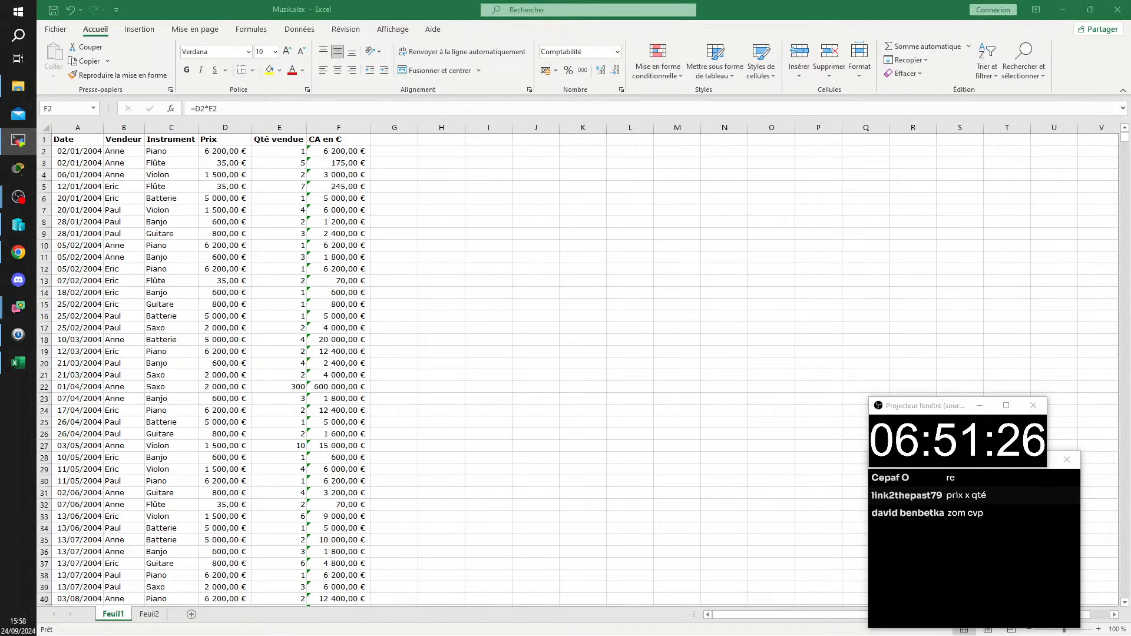
# Step: Switch to the TightVNC viewer and look across the remote desktop at the Excel part 4 notes and the Muzik.xlsx workbook
pyautogui.moveTo(1130, 203); pyautogui.dragTo(510, 8)
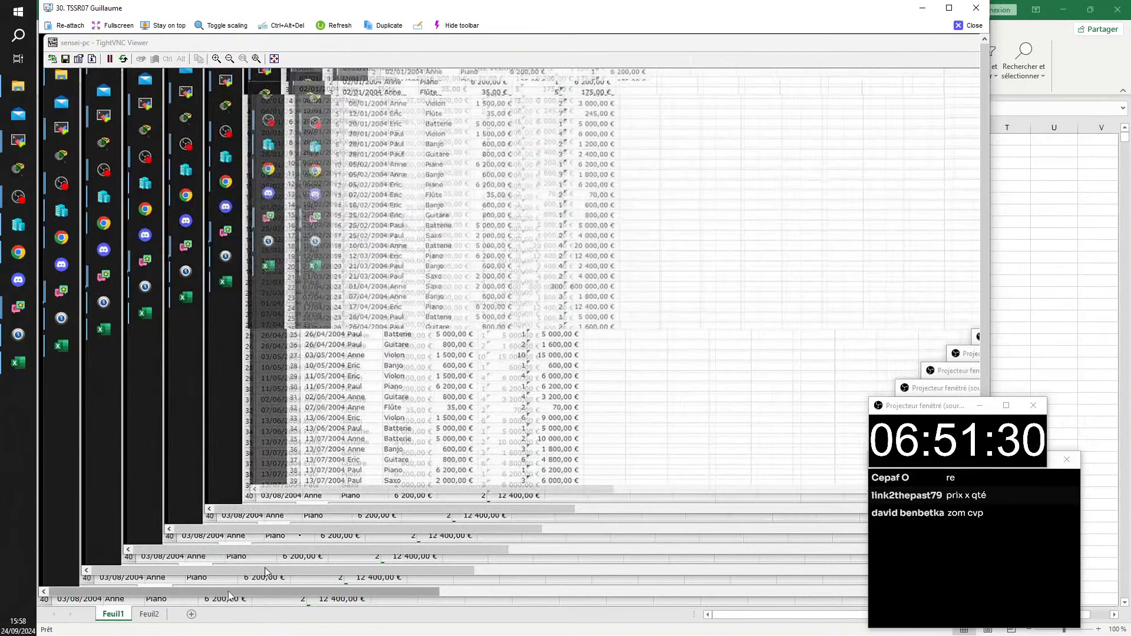
pyautogui.moveTo(227, 591); pyautogui.dragTo(685, 589)
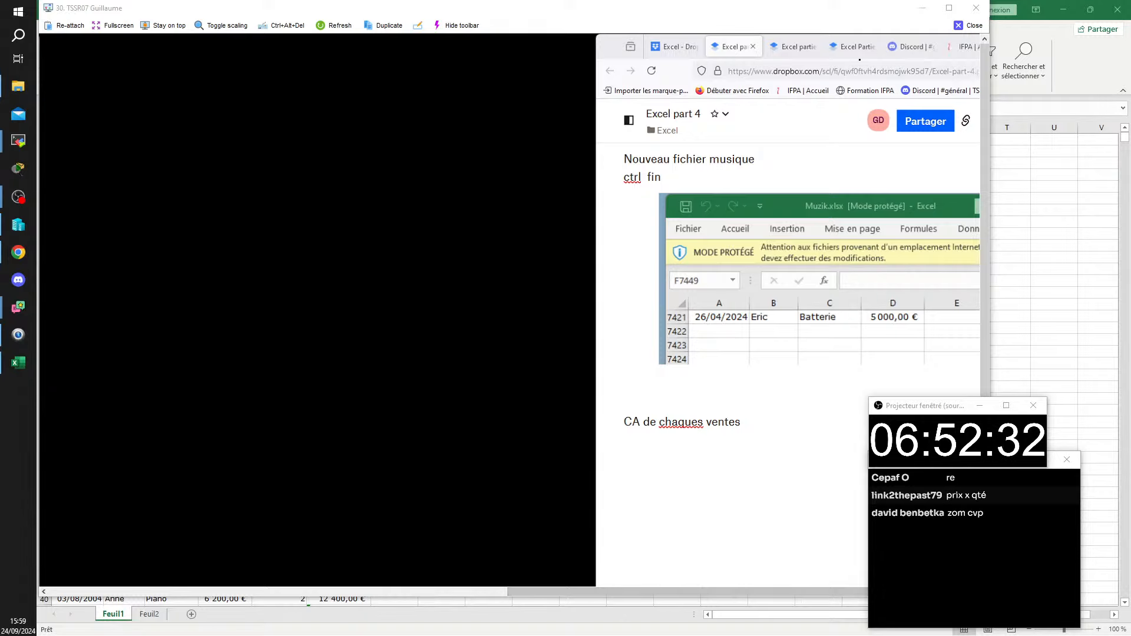
pyautogui.scroll(-3, 984, 185)
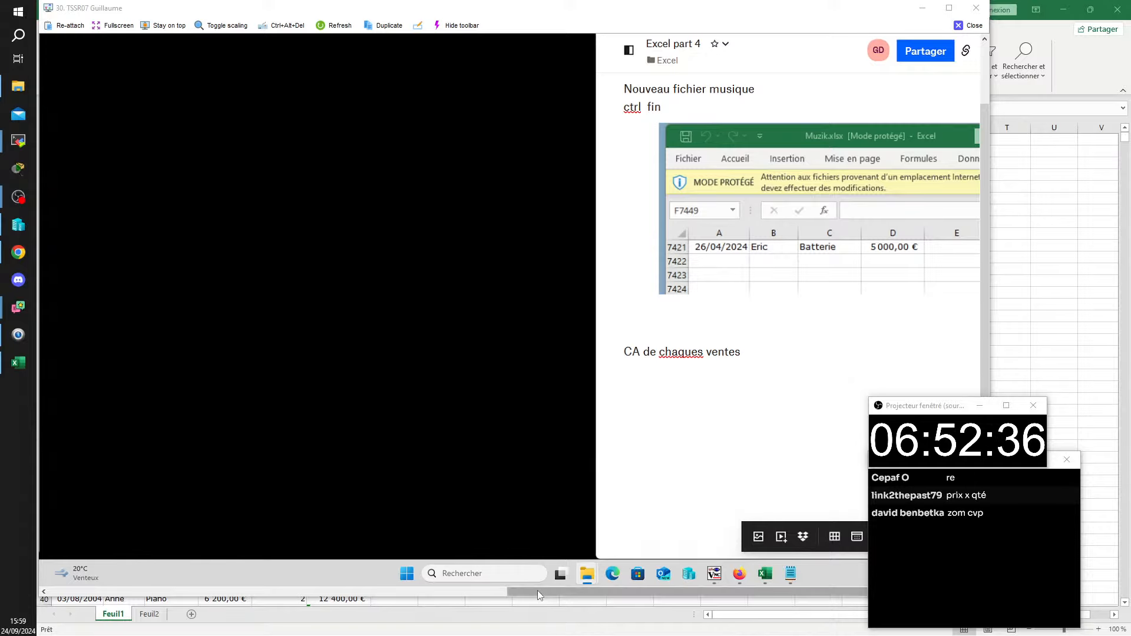
pyautogui.moveTo(537, 590); pyautogui.dragTo(558, 608)
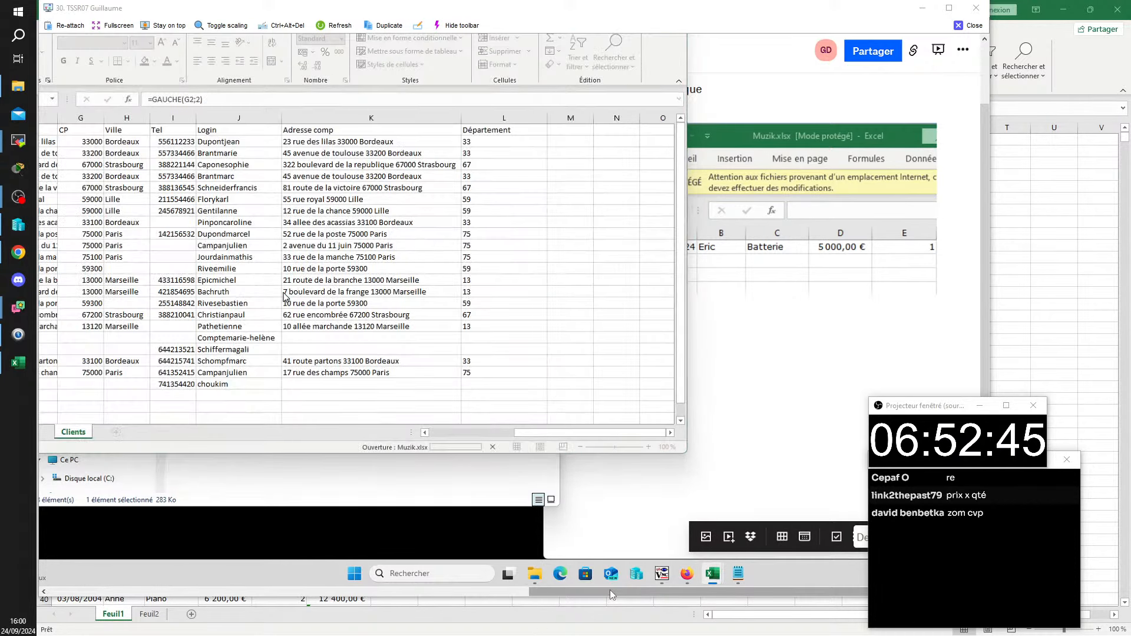
pyautogui.moveTo(610, 589); pyautogui.dragTo(512, 588)
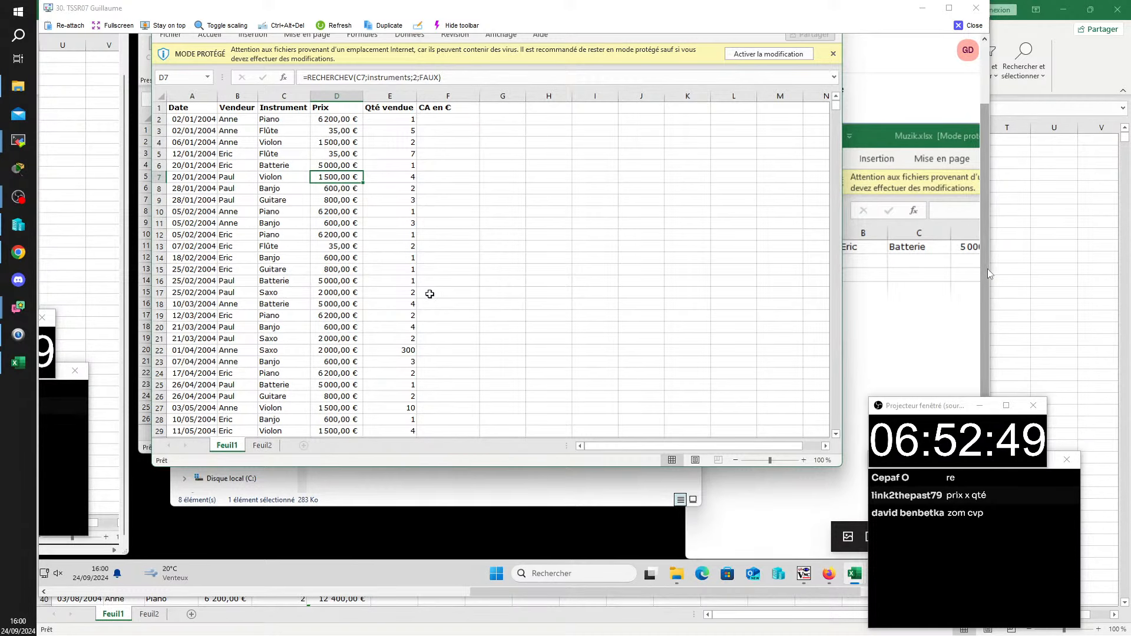
pyautogui.moveTo(987, 269); pyautogui.dragTo(987, 183)
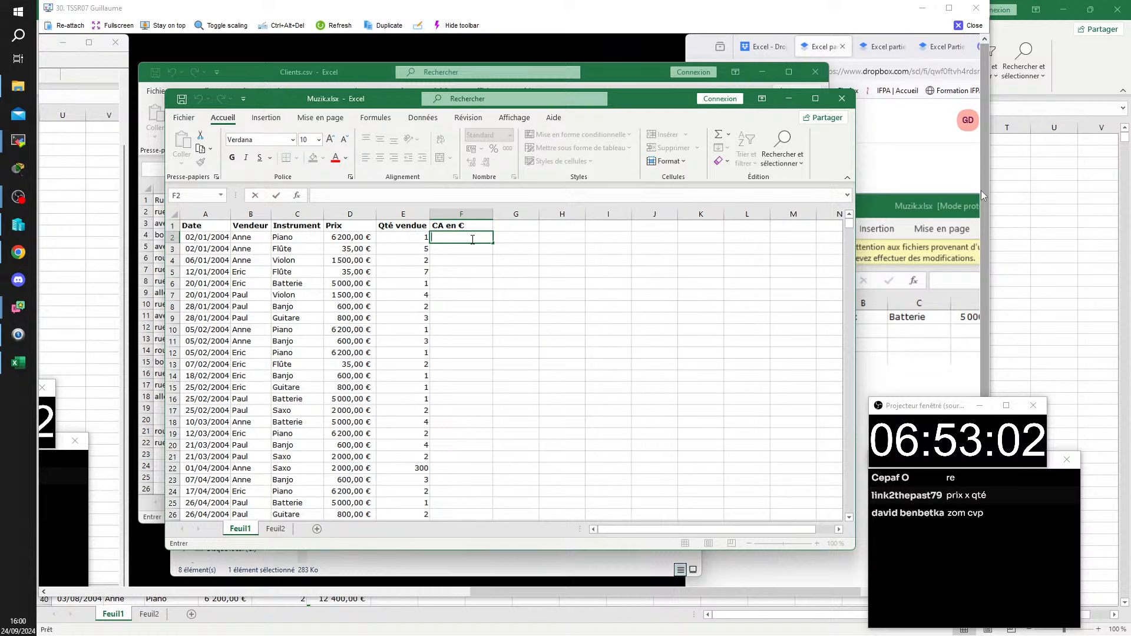
# Step: Fill the remote Muzik.xlsx's CA en € column with =D2*E2 from F2 down, and close the remote viewer
pyautogui.write('=')
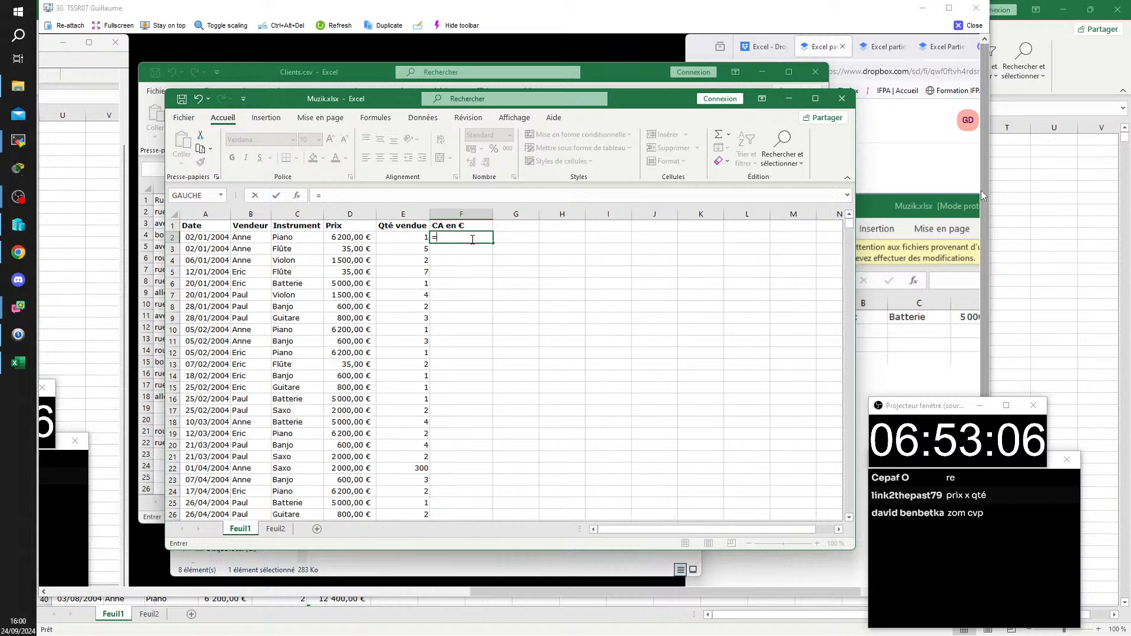
pyautogui.write('d2*')
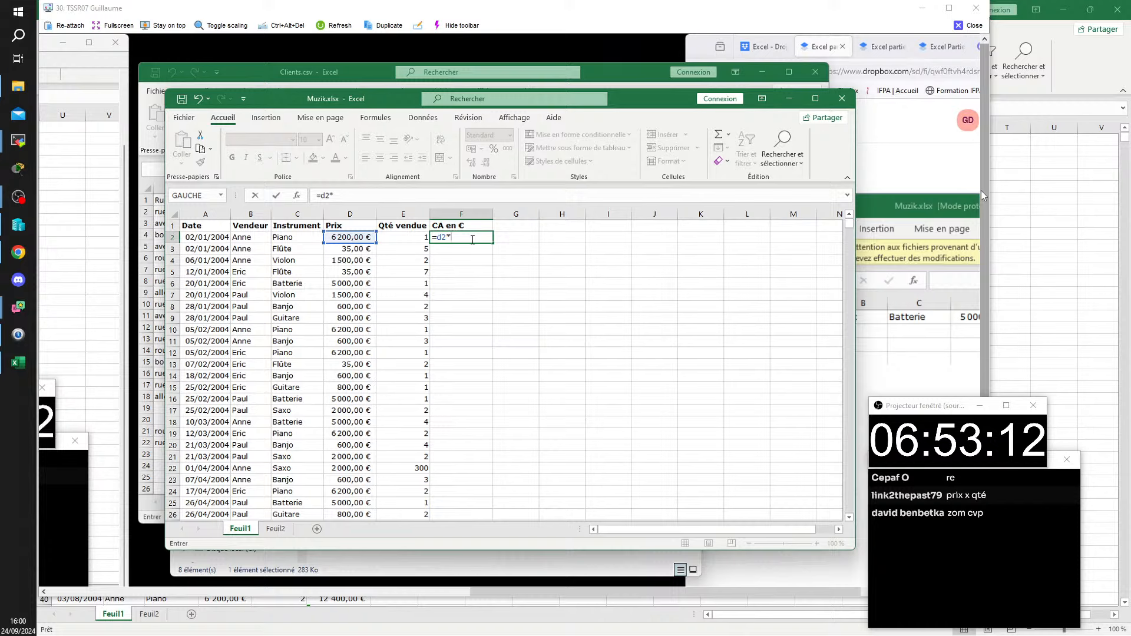
pyautogui.write('e2')
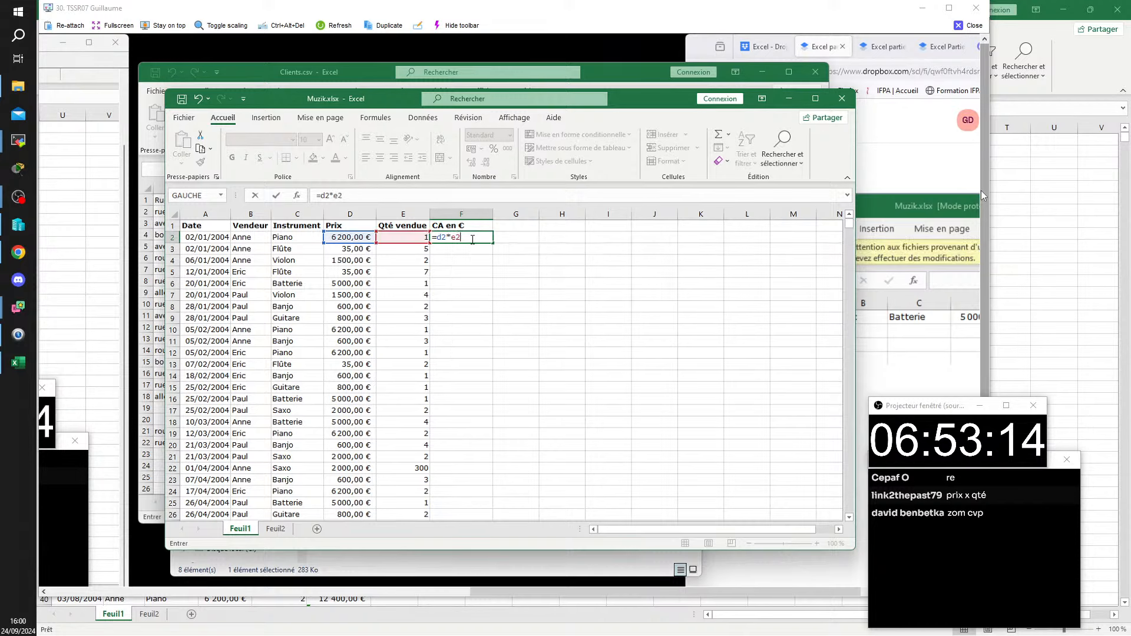
pyautogui.hotkey('ctrl', 'Return')
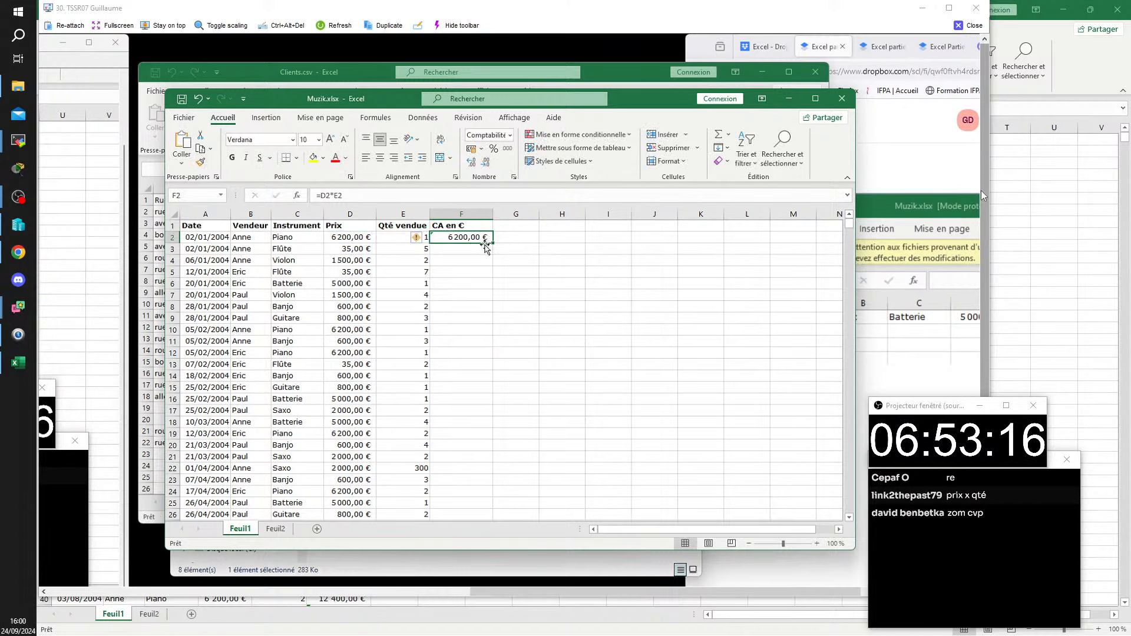
pyautogui.doubleClick(492, 243)
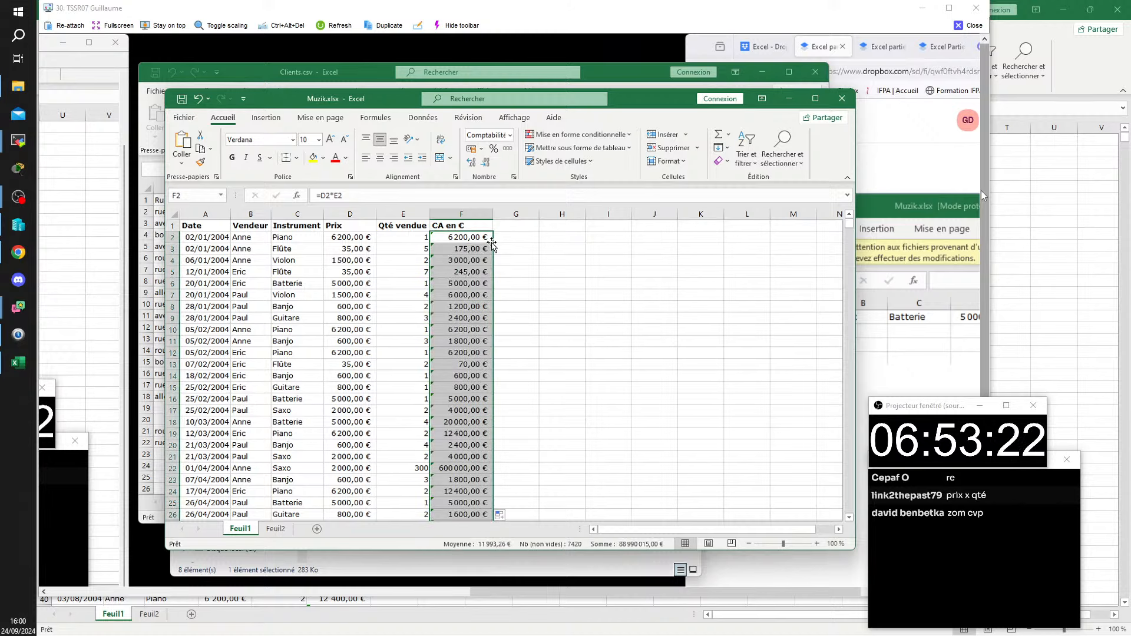
pyautogui.click(975, 27)
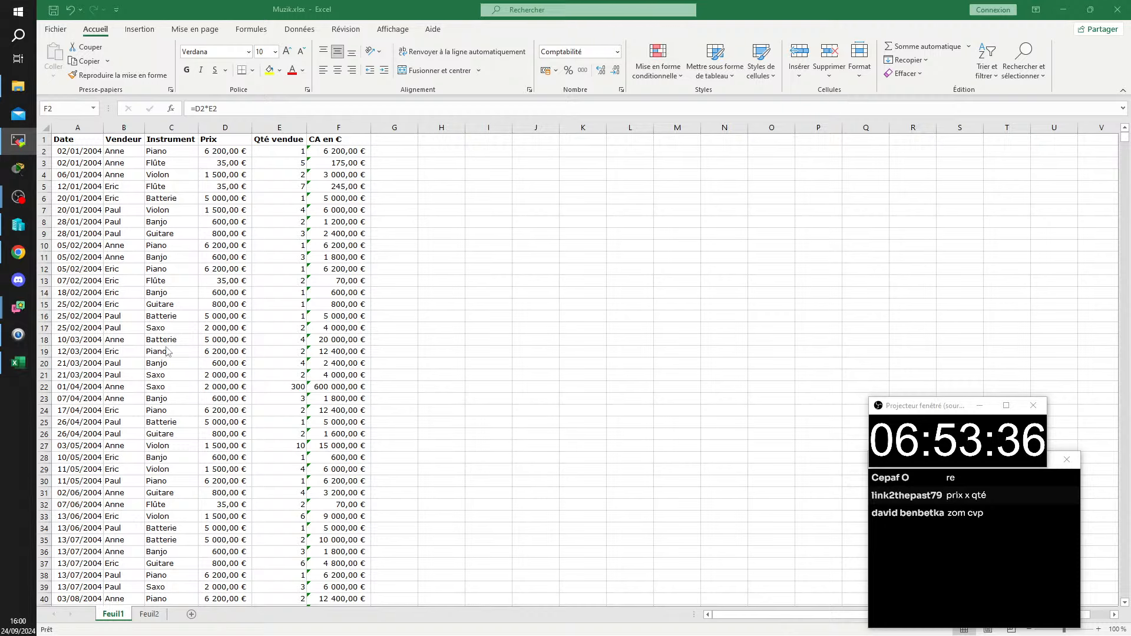
pyautogui.click(195, 388)
pyautogui.click(189, 360)
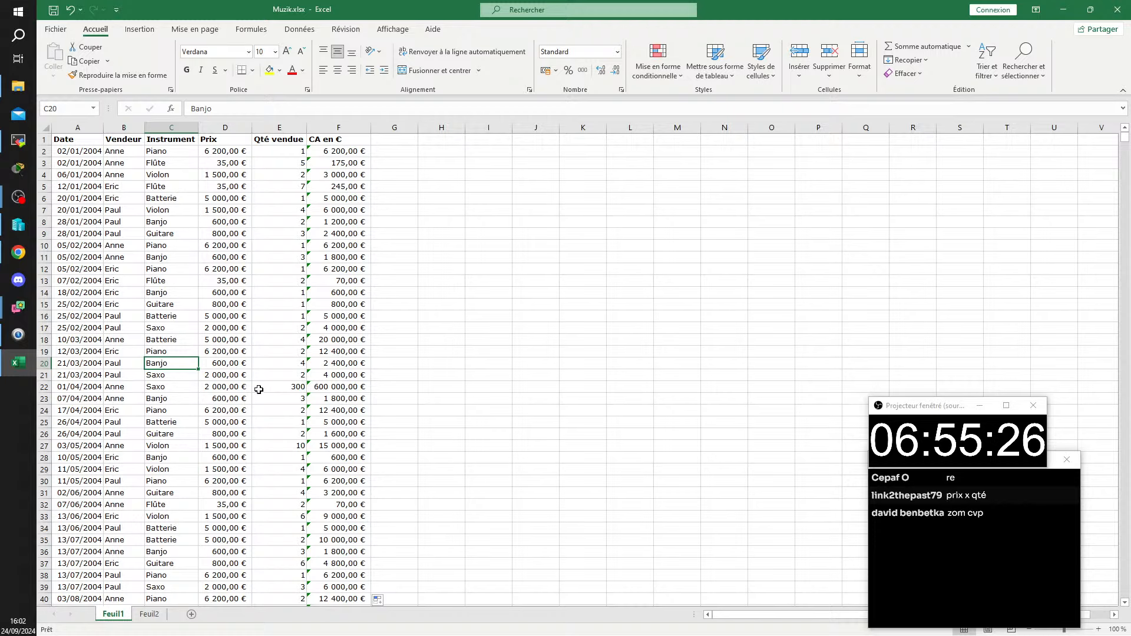
pyautogui.click(192, 282)
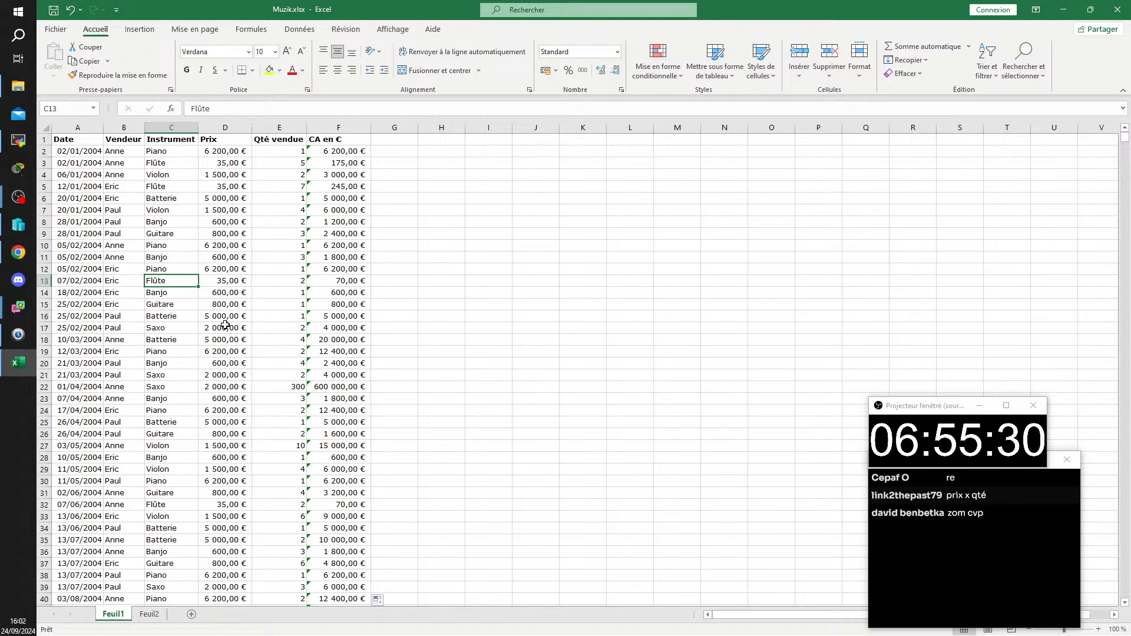
pyautogui.click(129, 244)
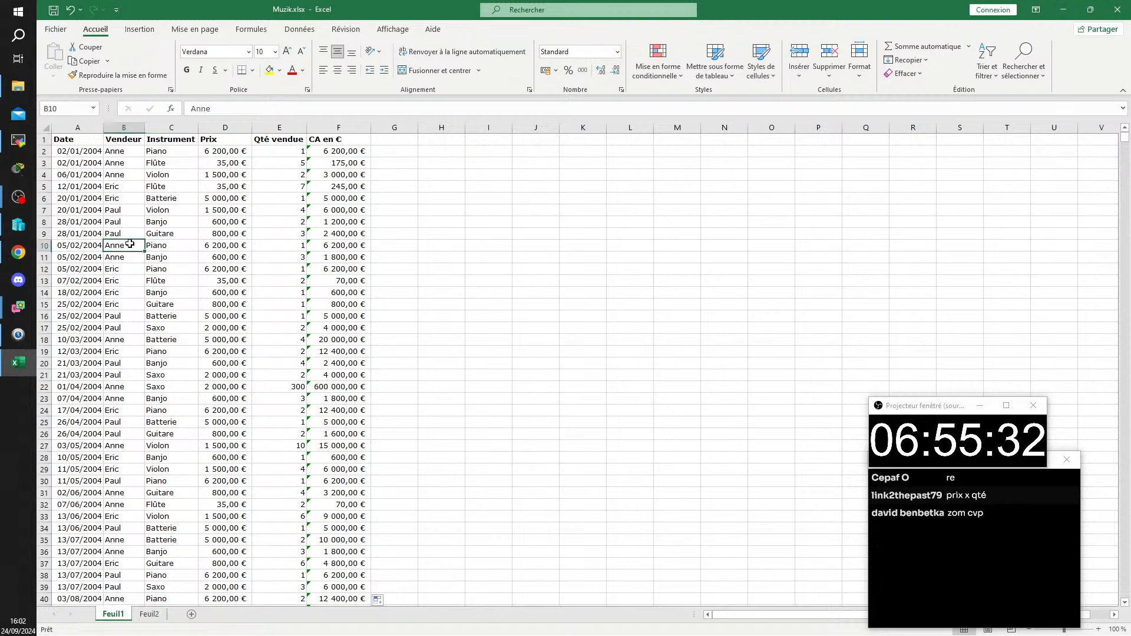
pyautogui.click(159, 328)
pyautogui.click(242, 240)
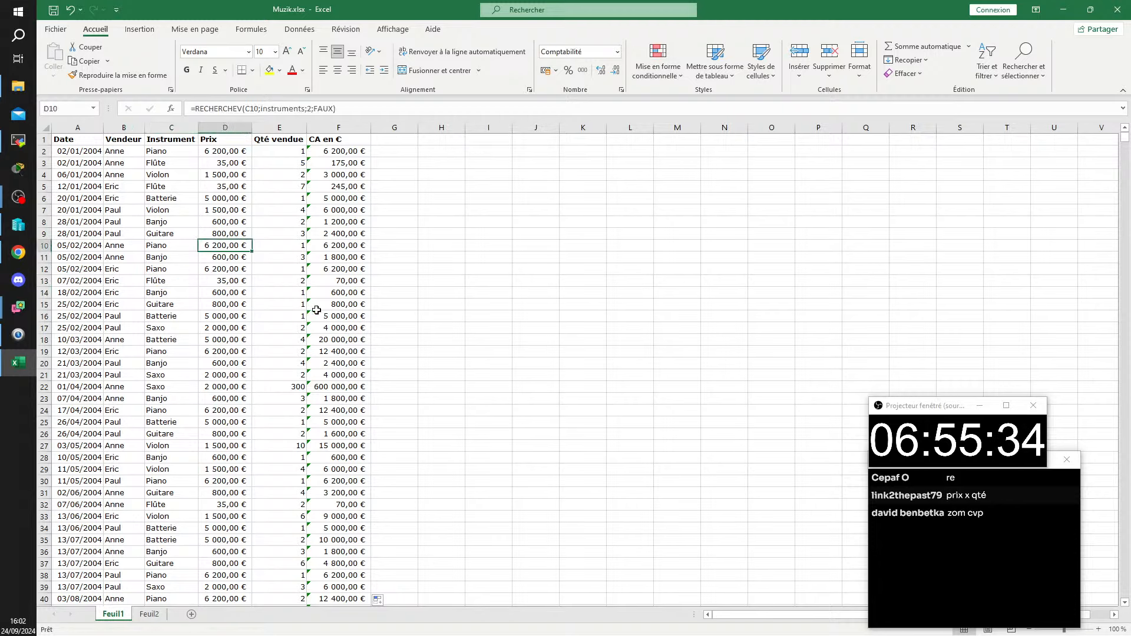
pyautogui.click(329, 313)
# Step: Create a pivot table from the Feuil1 sales data on a new worksheet, and move the floating timer and chat windows off the field list
pyautogui.click(203, 302)
pyautogui.click(139, 29)
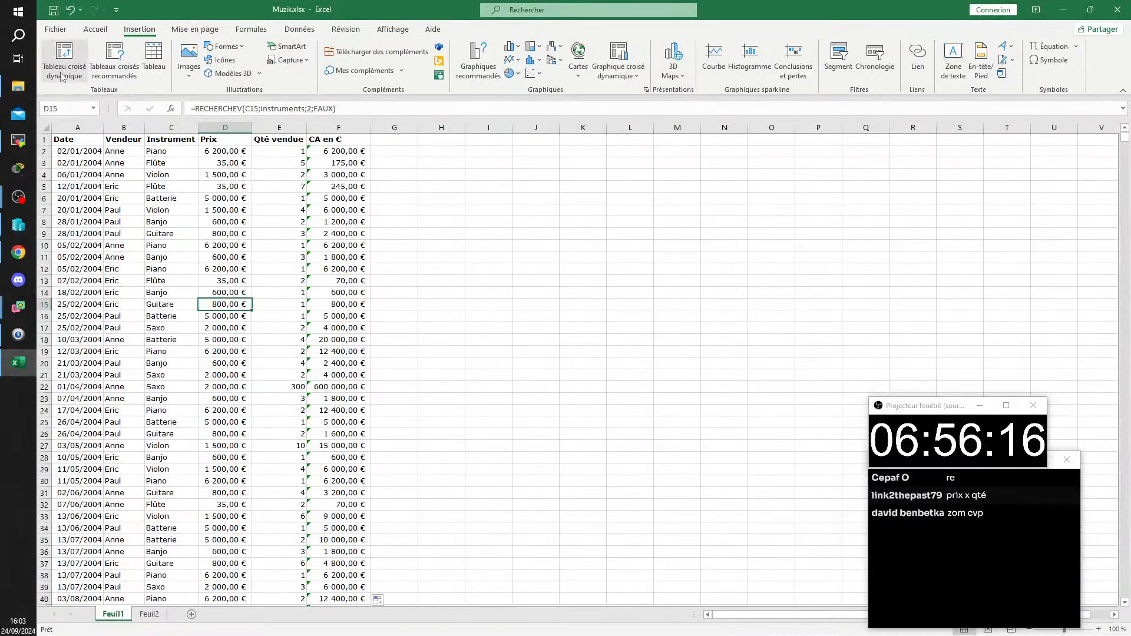
pyautogui.click(124, 126)
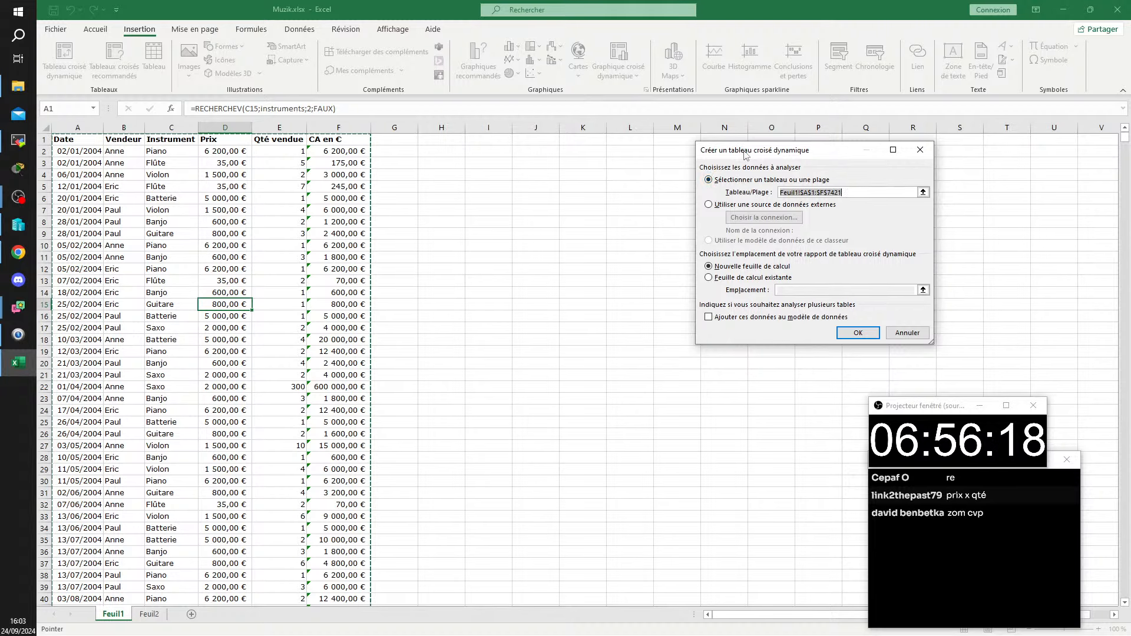
pyautogui.moveTo(743, 155); pyautogui.dragTo(527, 176)
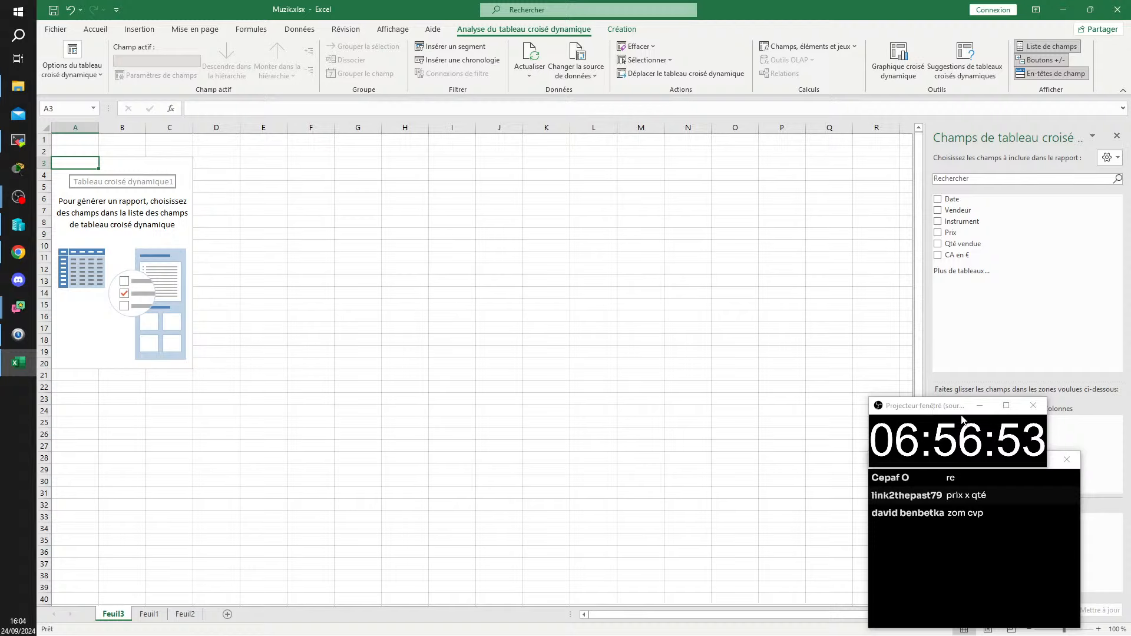
pyautogui.moveTo(941, 410); pyautogui.dragTo(113, 535)
pyautogui.moveTo(936, 463); pyautogui.dragTo(762, 431)
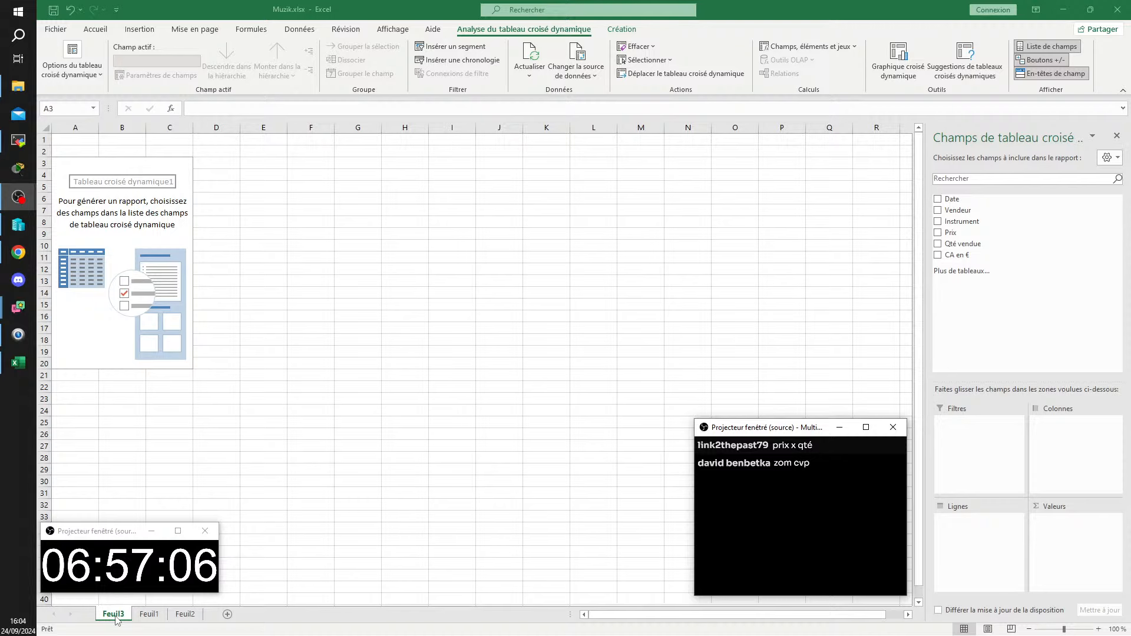
# Step: Compare the sales data on Feuil1 with the empty pivot table on Feuil3, ending on Feuil3
pyautogui.click(148, 614)
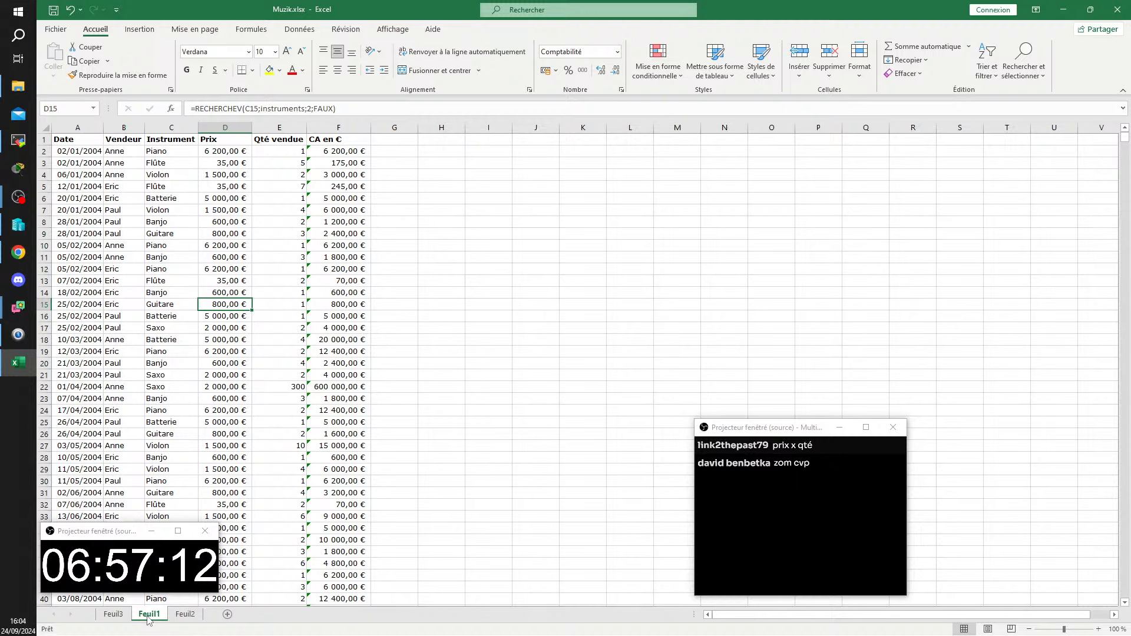
pyautogui.click(115, 616)
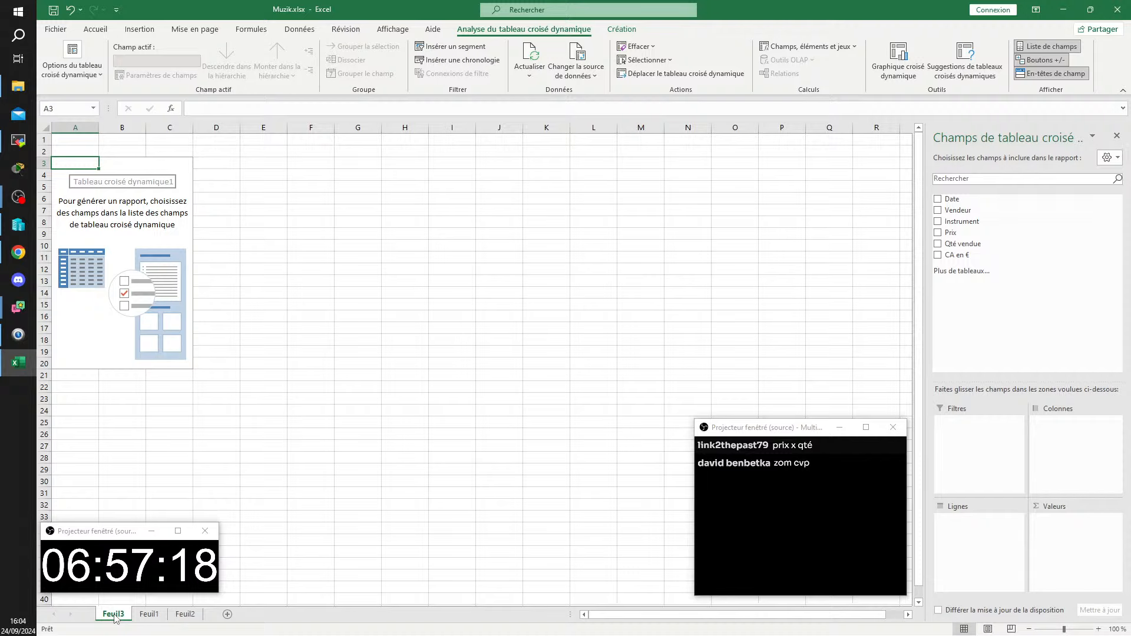
pyautogui.click(142, 614)
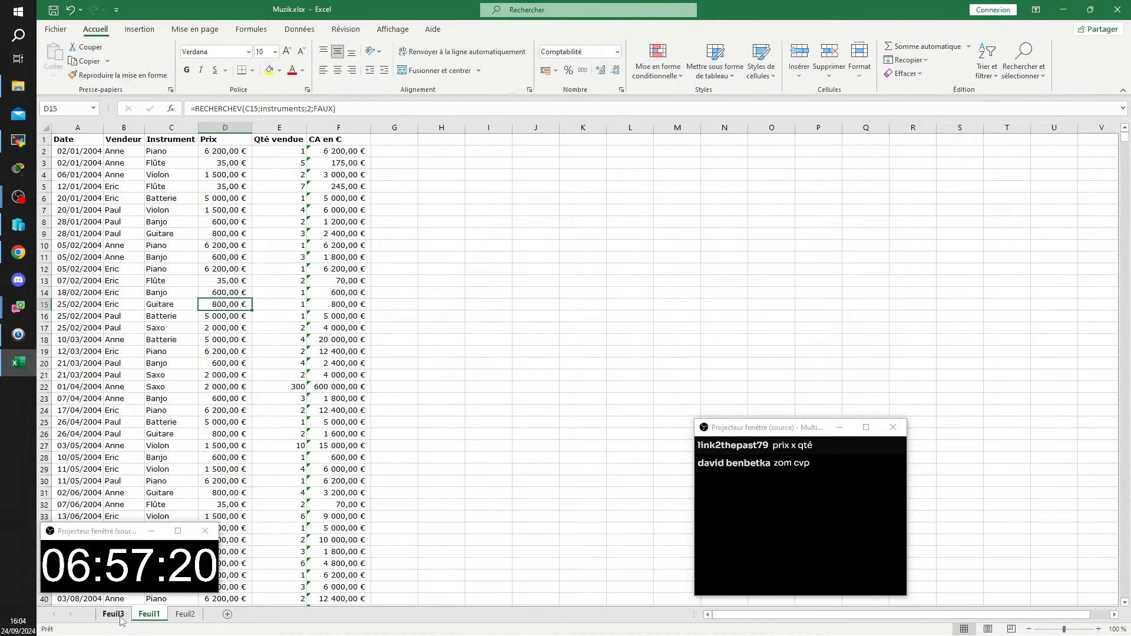
pyautogui.click(119, 616)
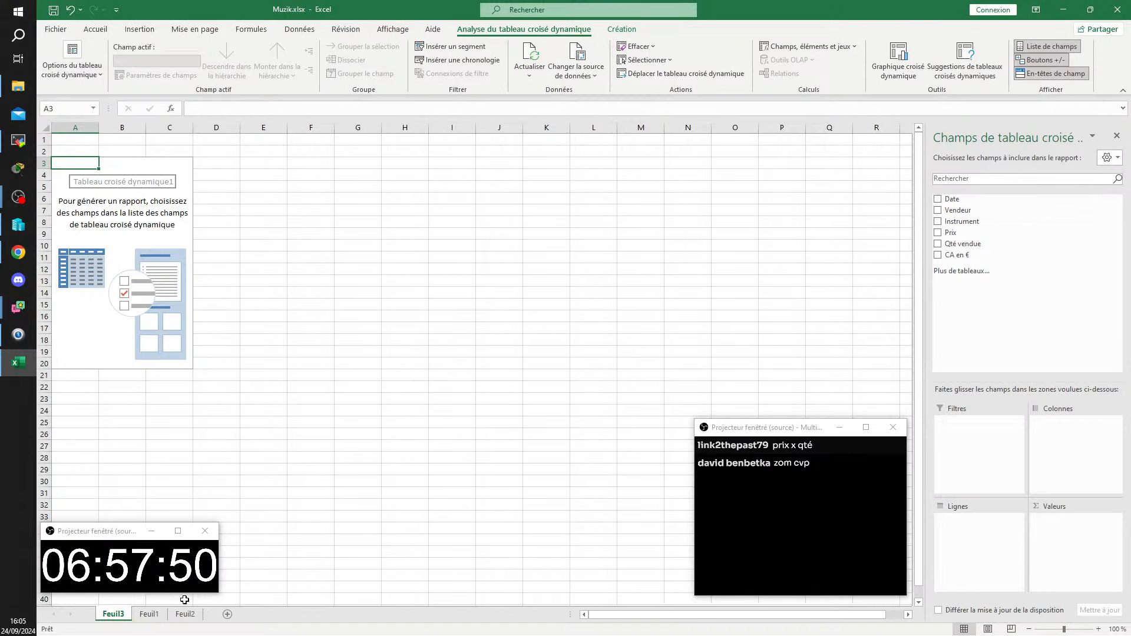
pyautogui.click(149, 613)
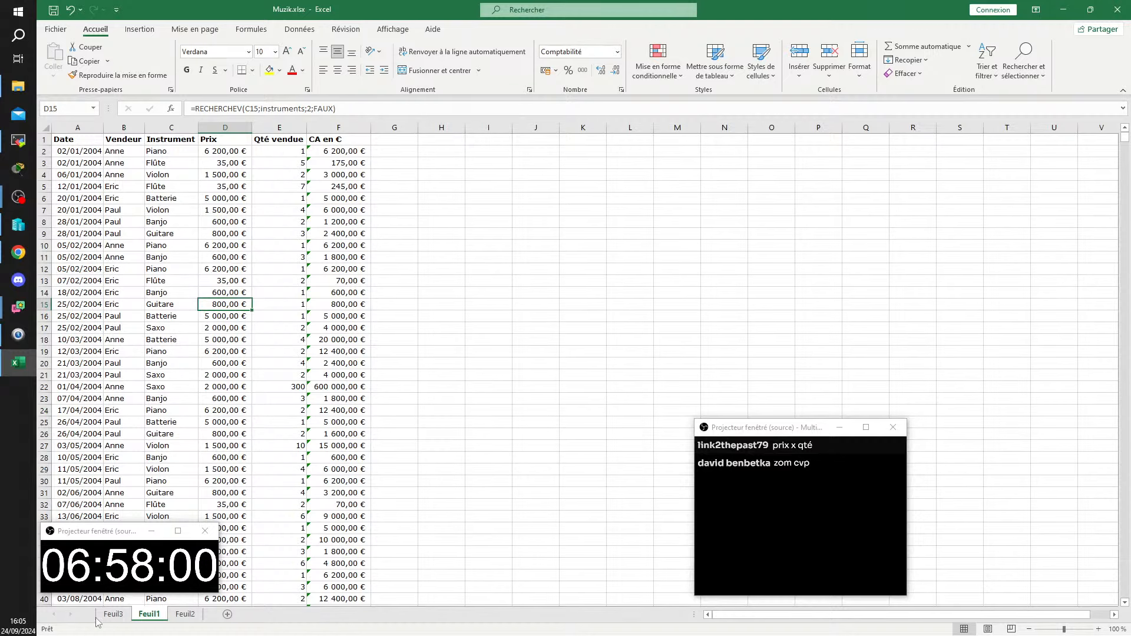
pyautogui.click(113, 614)
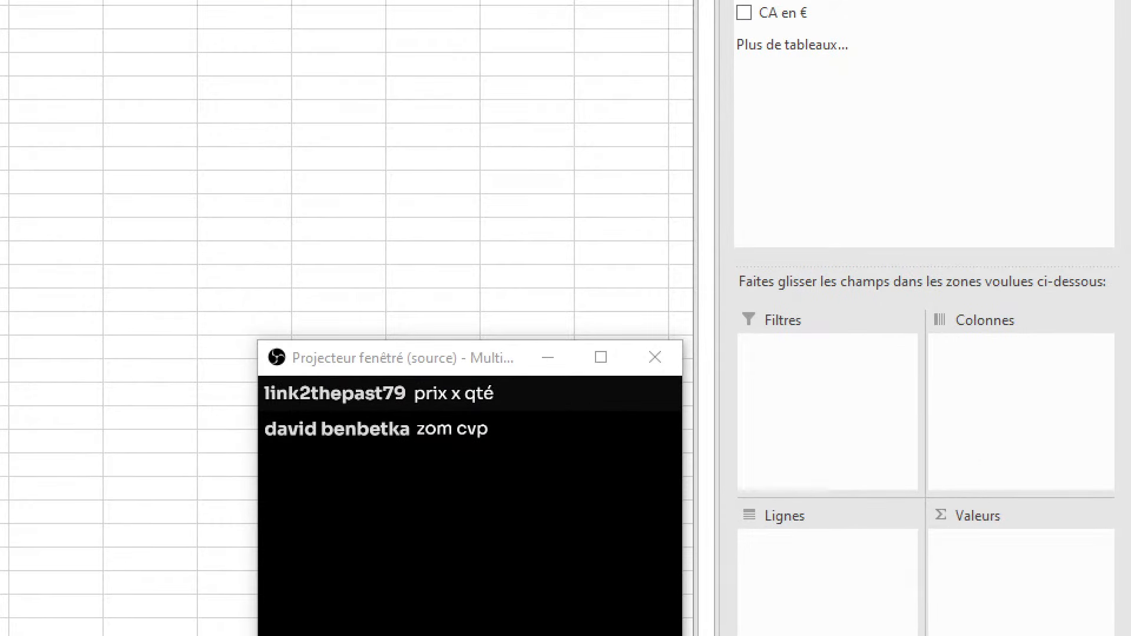
# Step: Point red annotation arrows at the Filtres, Colonnes, Lignes and Valeurs areas of the zoomed field list, and leave the annotation view
pyautogui.moveTo(809, 313); pyautogui.dragTo(877, 233)
pyautogui.moveTo(1010, 306); pyautogui.dragTo(1051, 244)
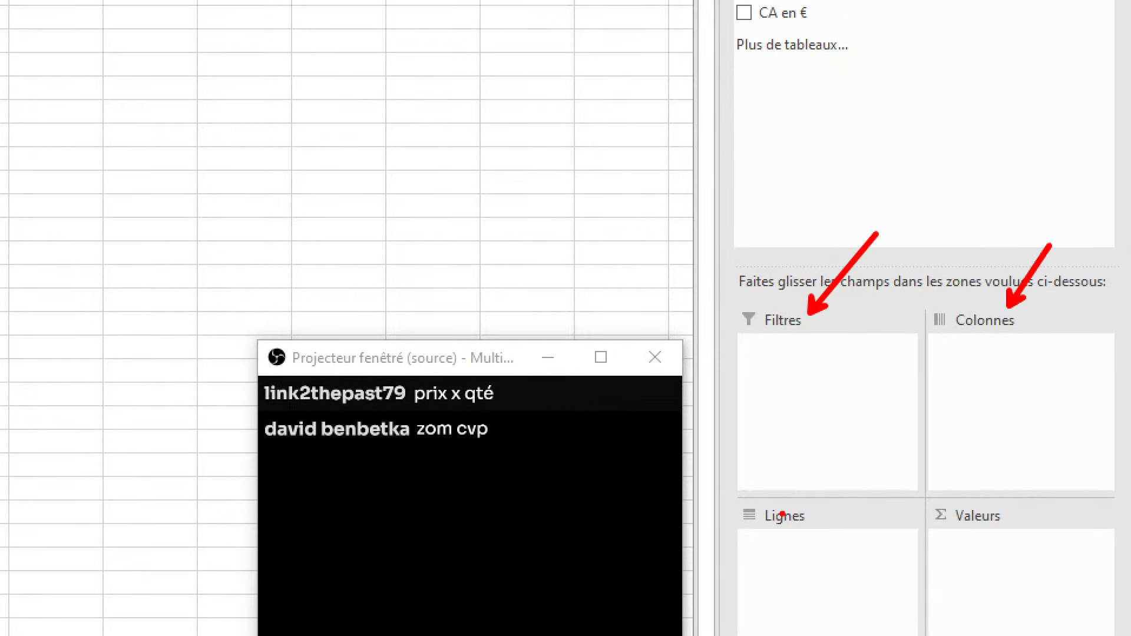
pyautogui.moveTo(765, 505); pyautogui.dragTo(648, 445)
pyautogui.moveTo(1002, 513)
pyautogui.mouseDown()
pyautogui.moveTo(1020, 517)
pyautogui.moveTo(1112, 446)
pyautogui.mouseUp()
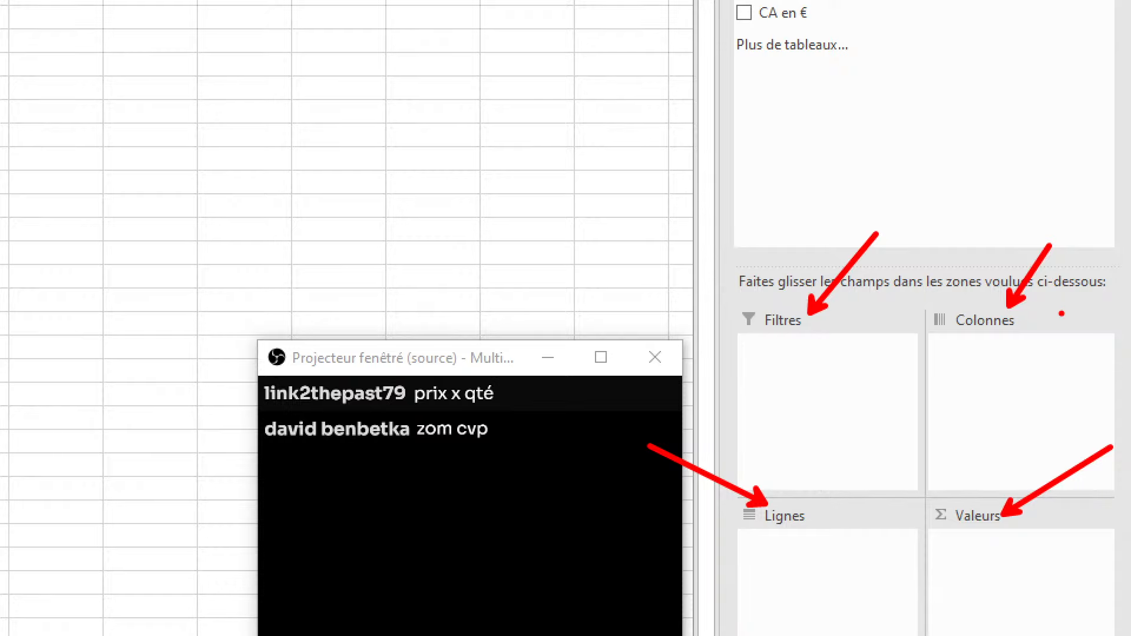
pyautogui.press('Escape')
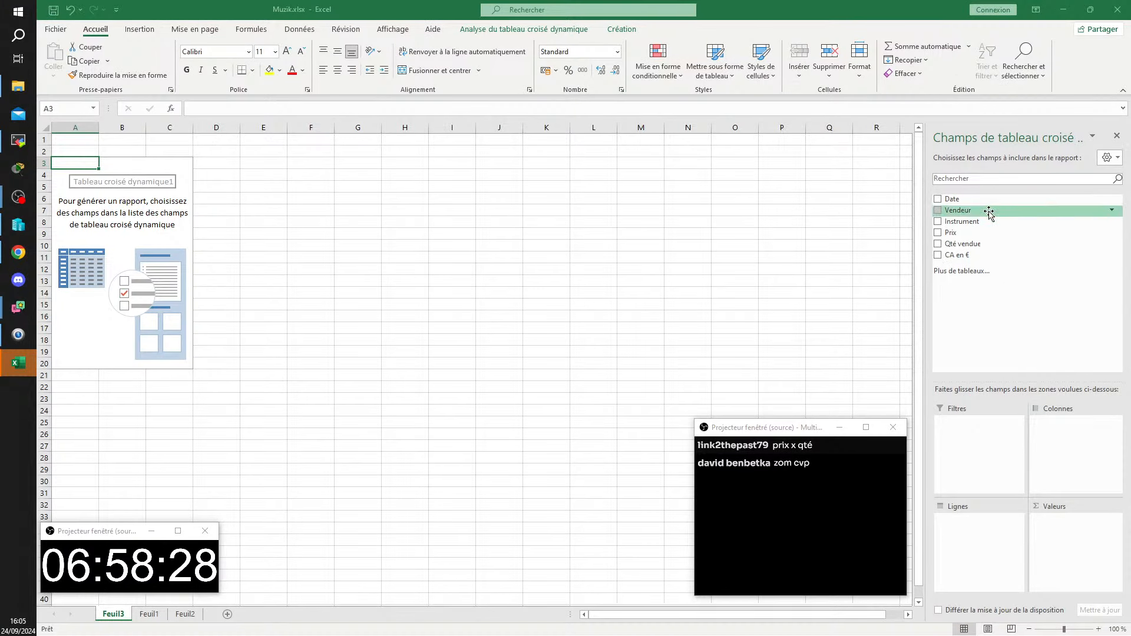
# Step: Add the Vendeur field to the Lignes area of the pivot table
pyautogui.moveTo(987, 212); pyautogui.dragTo(972, 532)
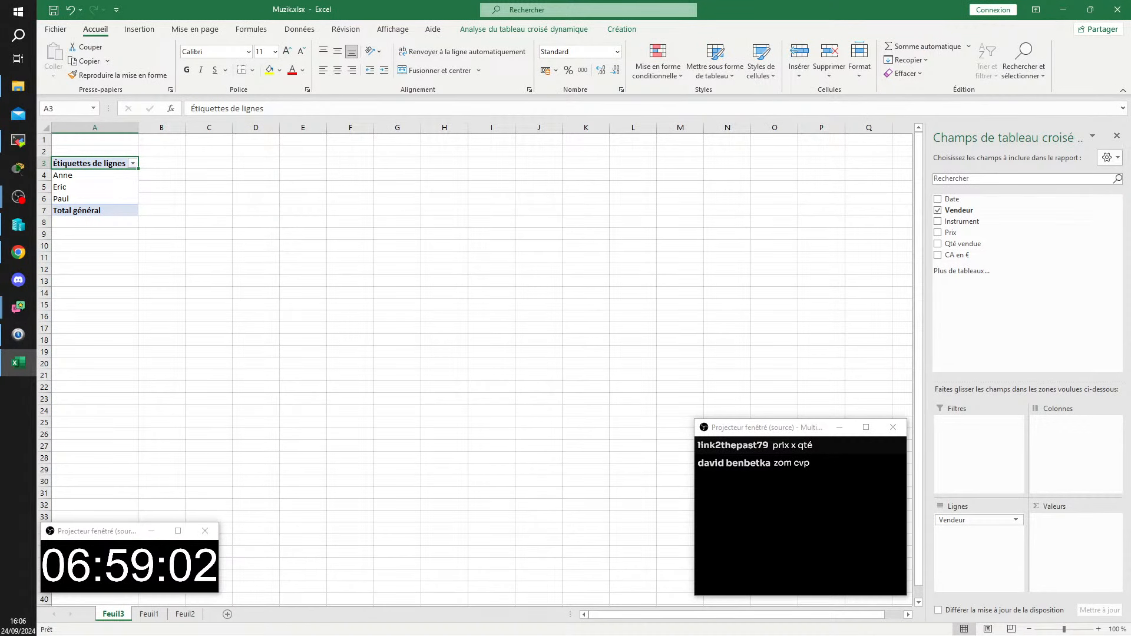
# Step: Switch to the remote desktop viewer, clear the floating windows aside, and examine the sheets Feuil1, Feuil2 and Feuil3 of the remote Muzik workbook
pyautogui.hotkey('alt', 'Tab')
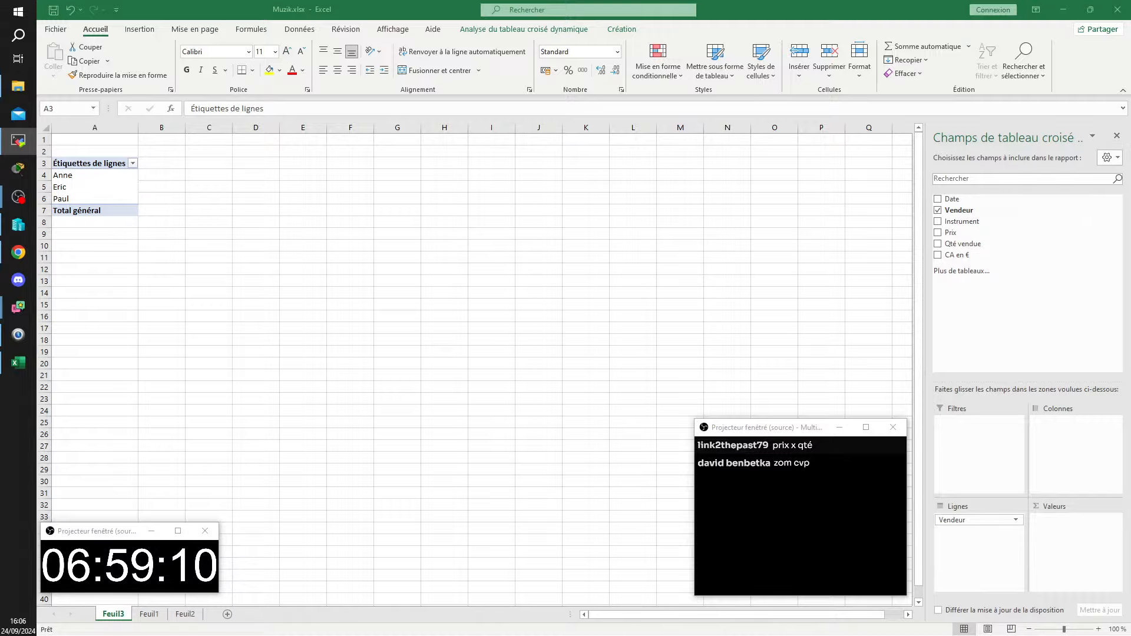
pyautogui.moveTo(1130, 231); pyautogui.dragTo(130, 8)
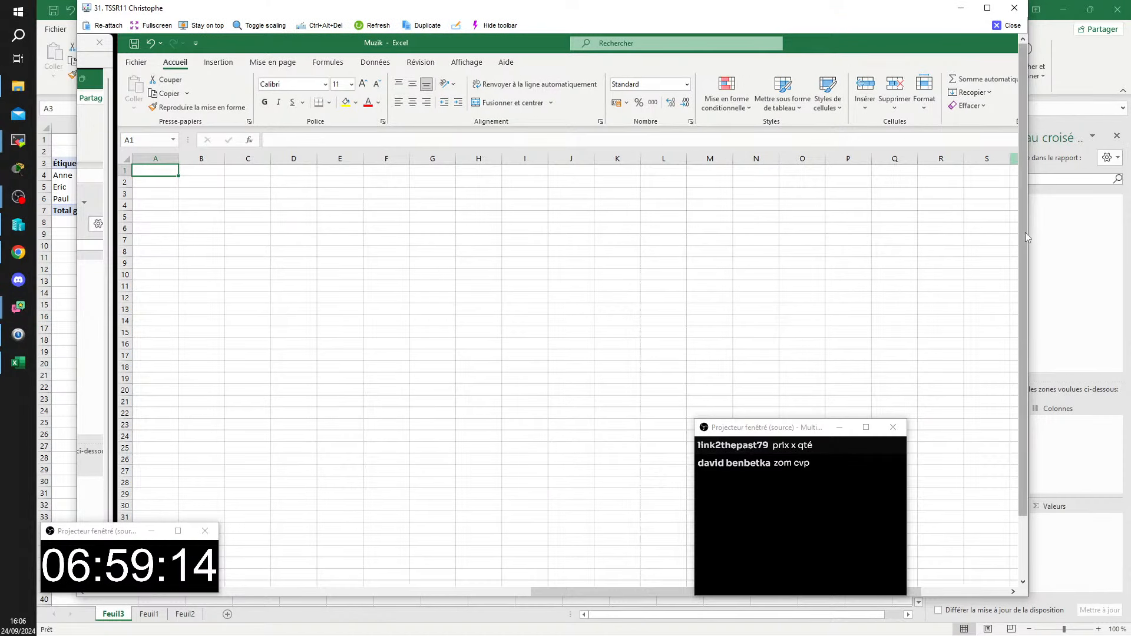
pyautogui.moveTo(1025, 232); pyautogui.dragTo(1022, 377)
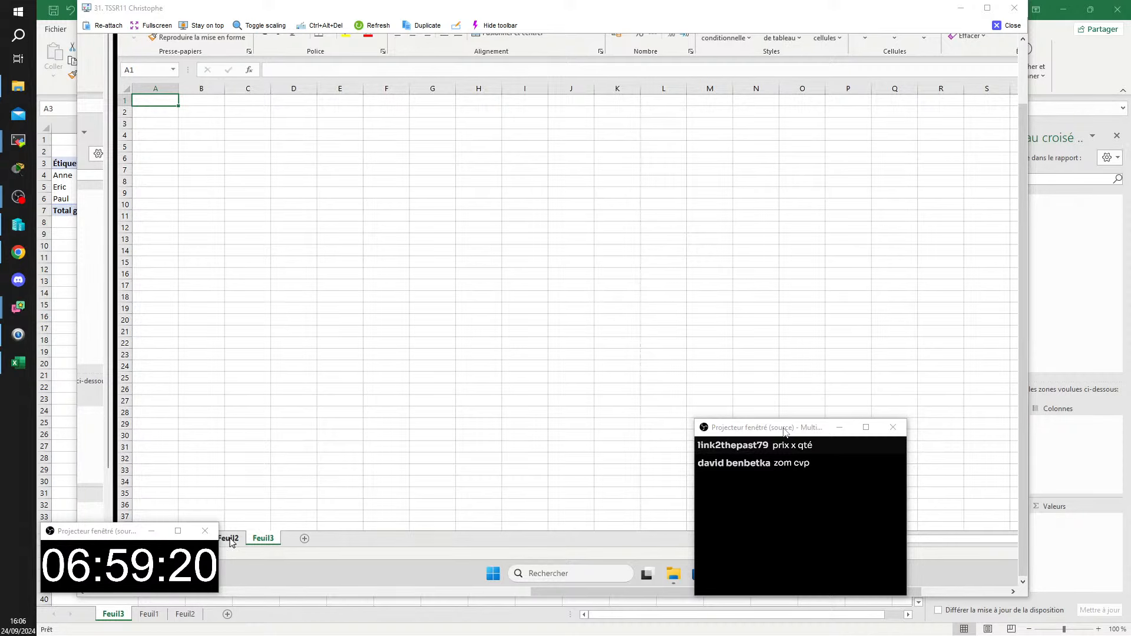
pyautogui.moveTo(784, 432); pyautogui.dragTo(934, 430)
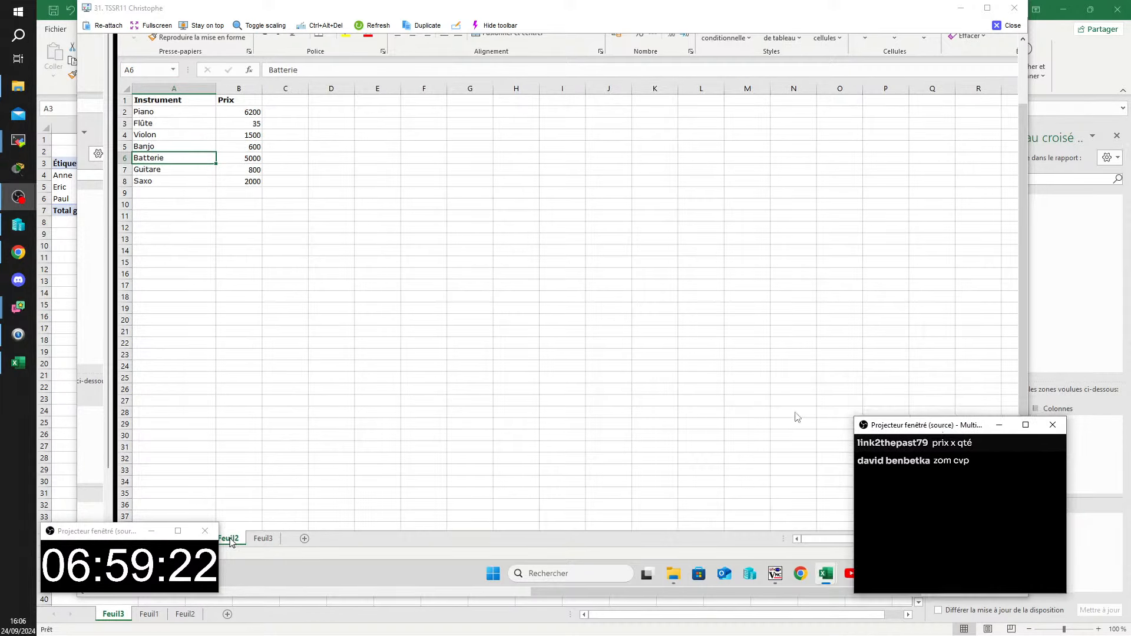
pyautogui.moveTo(115, 533); pyautogui.dragTo(898, 493)
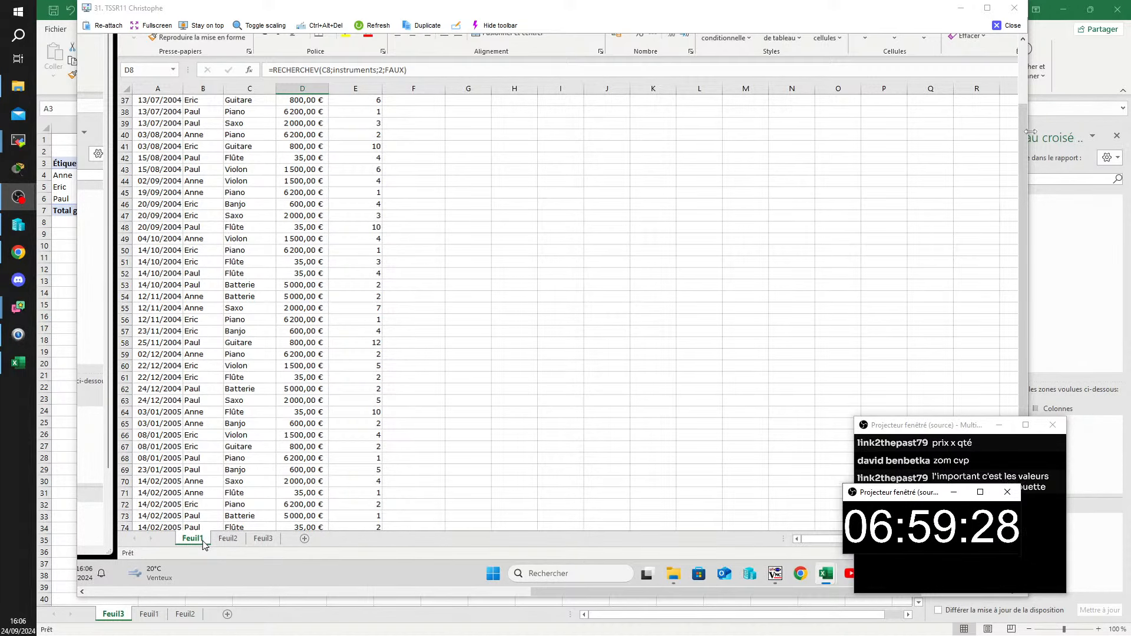
pyautogui.moveTo(1022, 155); pyautogui.dragTo(1014, 256)
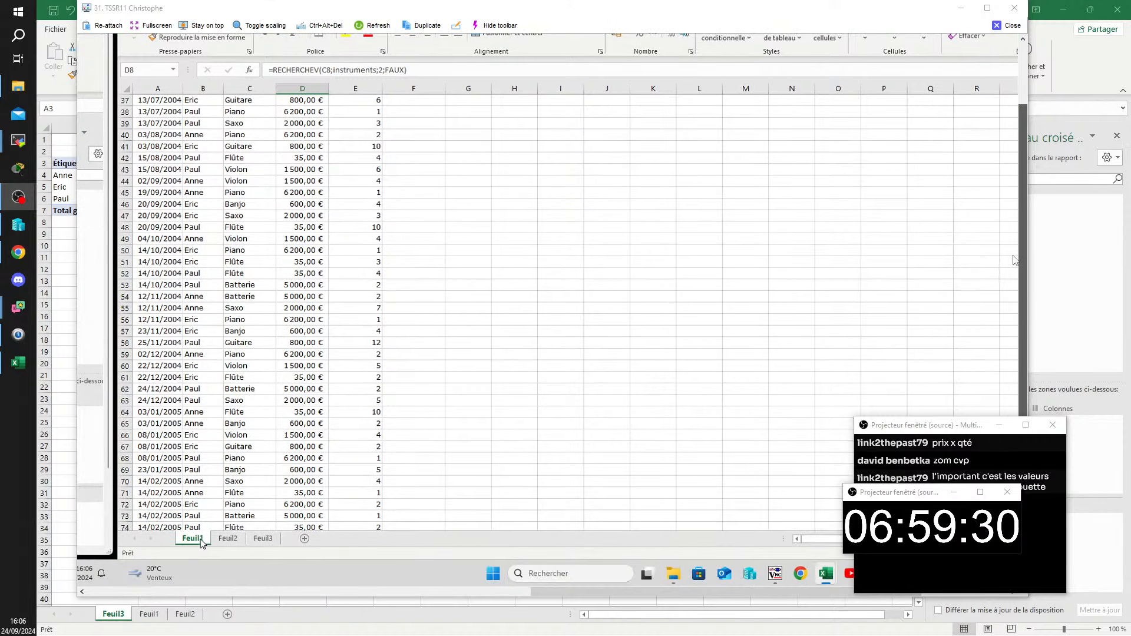
pyautogui.click(252, 541)
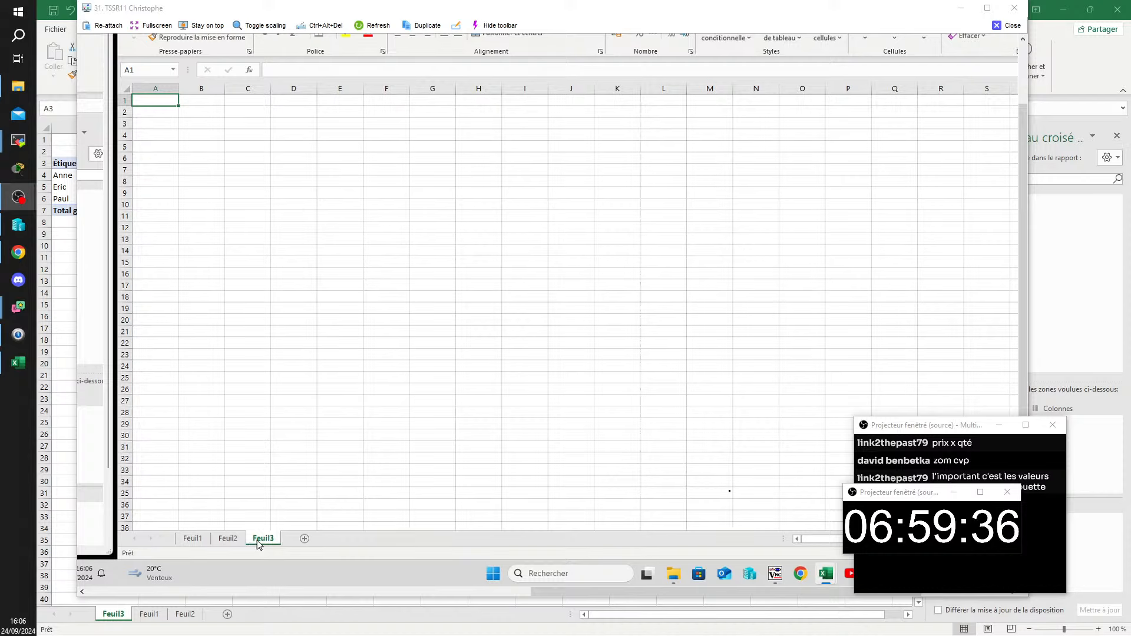
pyautogui.click(457, 591)
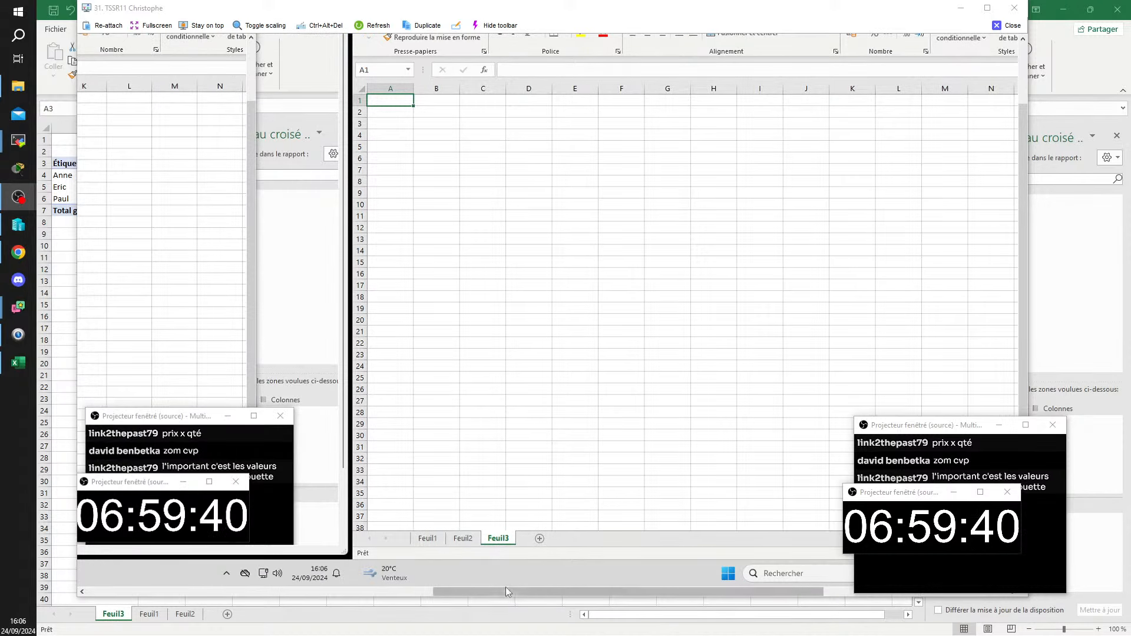
pyautogui.click(417, 591)
pyautogui.moveTo(503, 591); pyautogui.dragTo(715, 590)
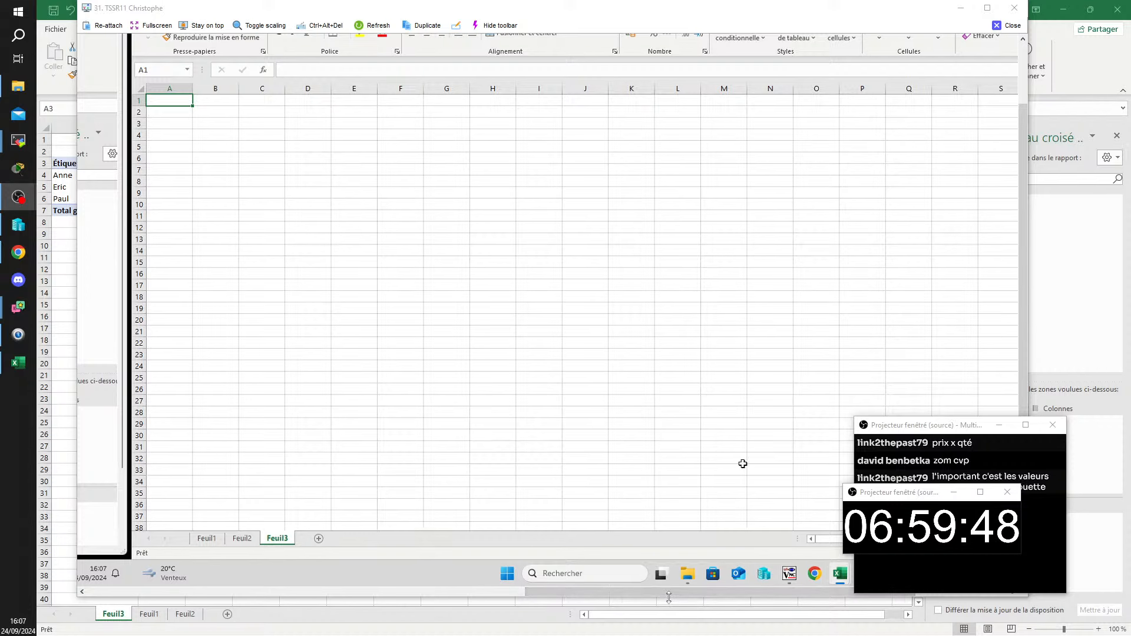
# Step: In the remote Muzik workbook, create a pivot table from the Feuil1 sales data on a new worksheet
pyautogui.click(206, 538)
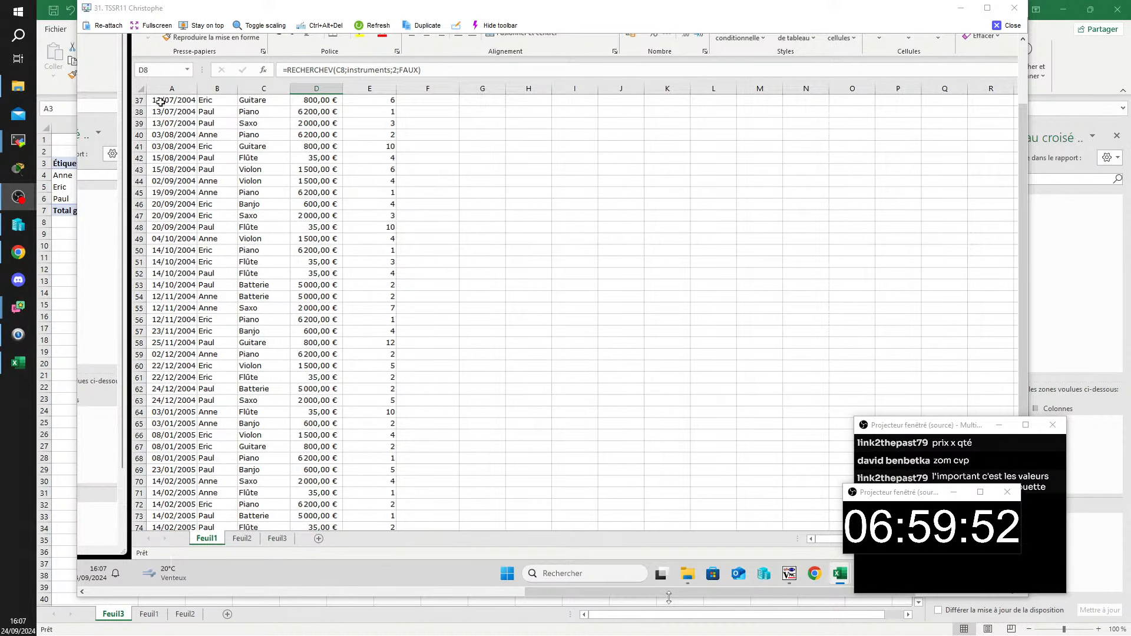
pyautogui.click(209, 101)
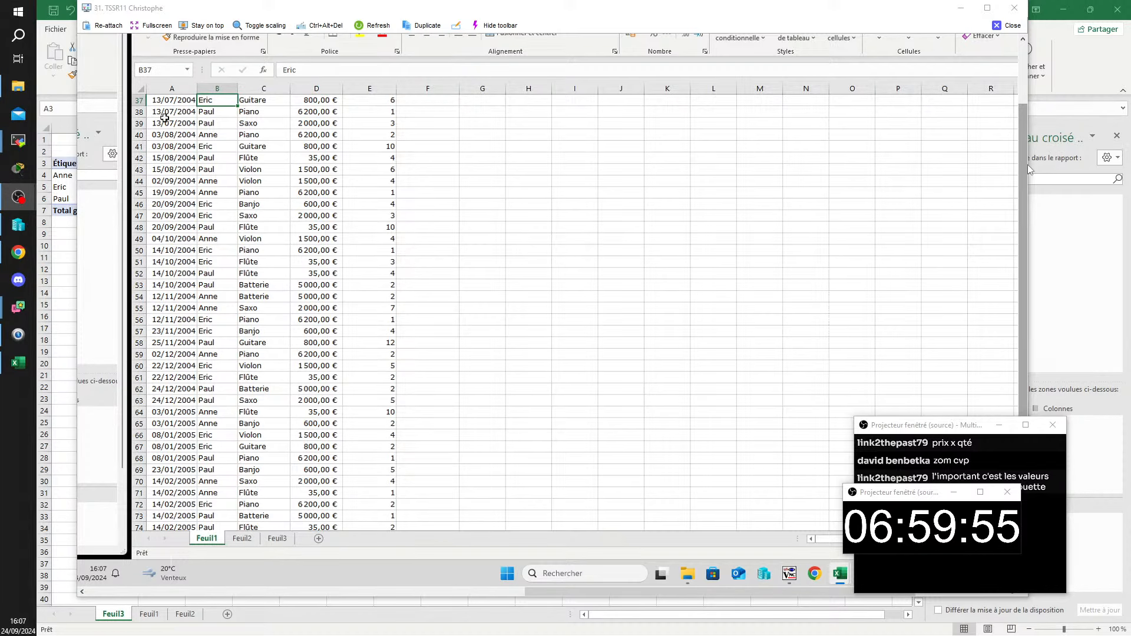
pyautogui.moveTo(1023, 169); pyautogui.dragTo(1018, 112)
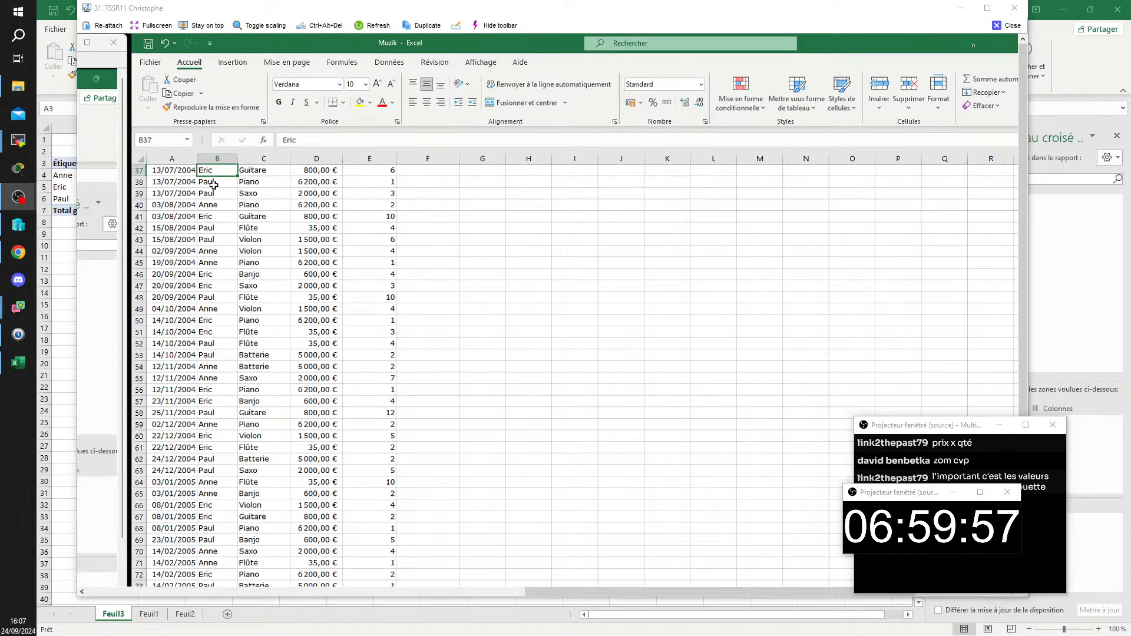
pyautogui.click(232, 62)
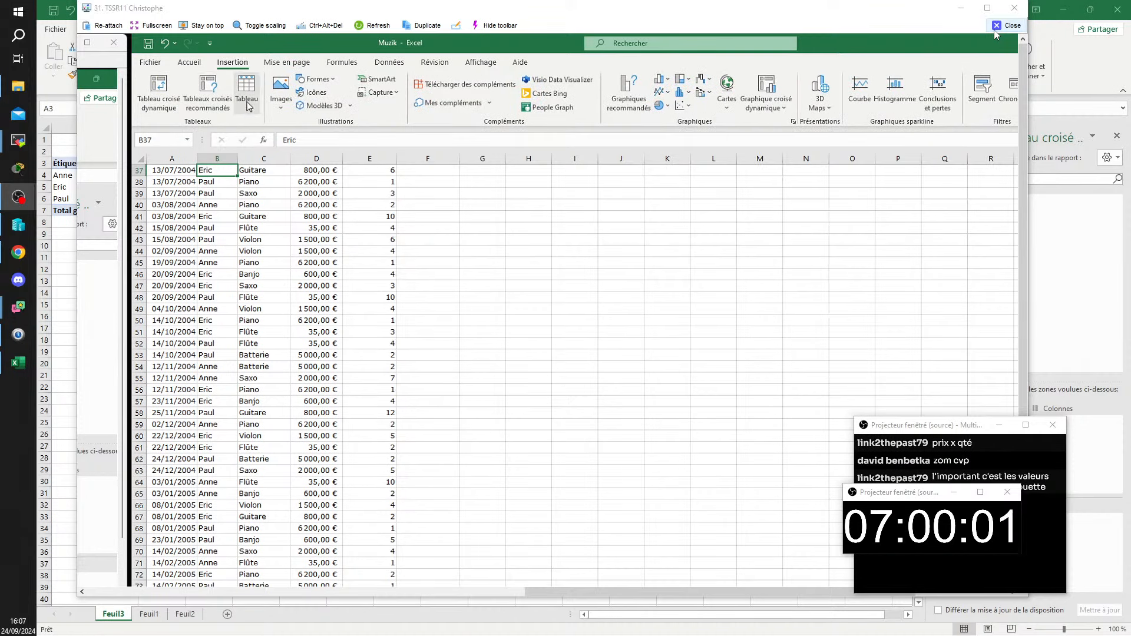
pyautogui.click(213, 100)
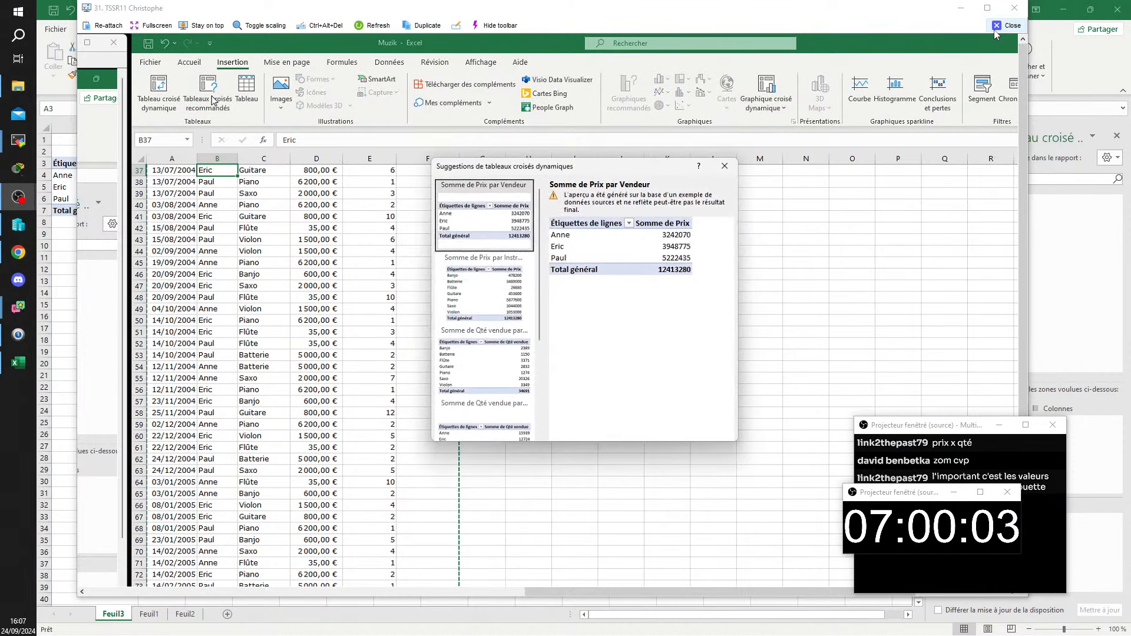
pyautogui.click(725, 166)
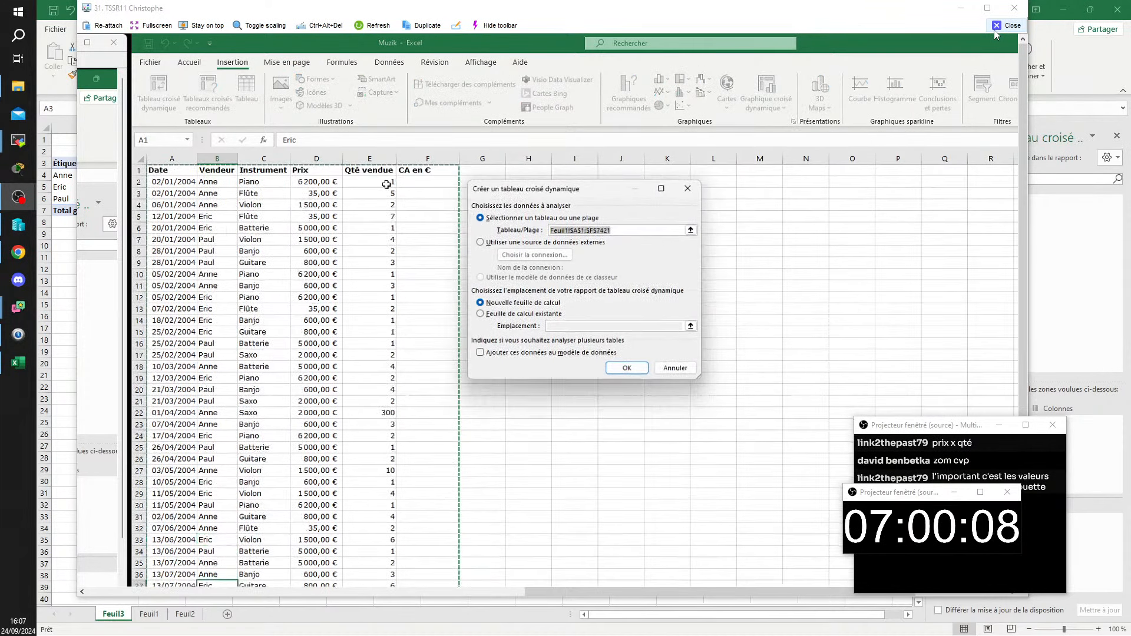
pyautogui.click(626, 367)
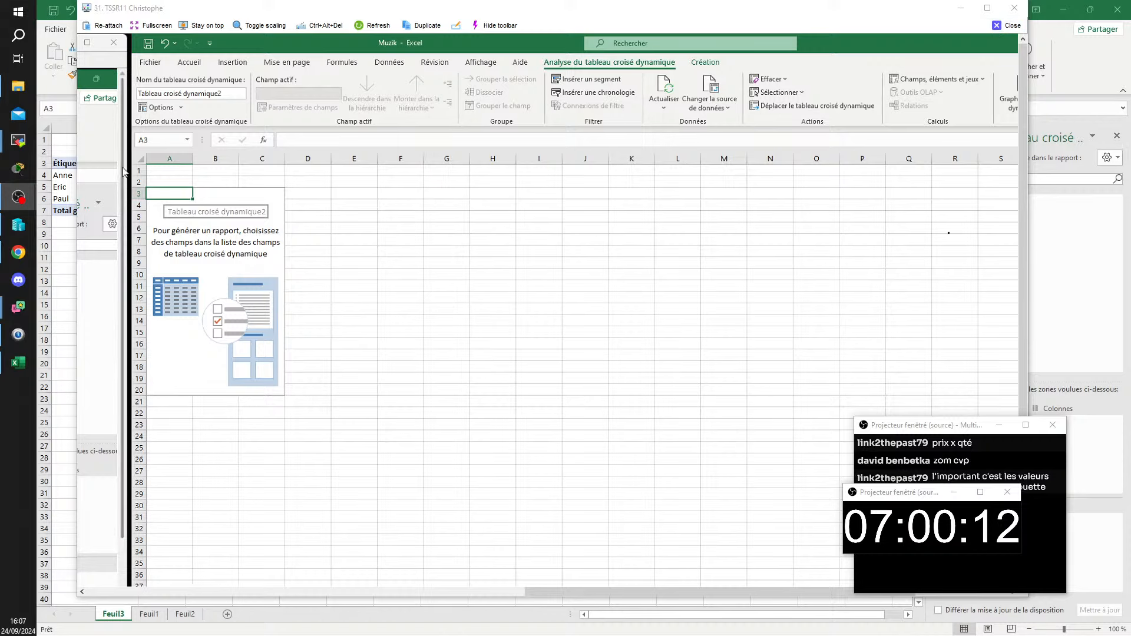
# Step: Bring the remote pivot table's field list into view and add Vendeur to the Lignes area and CA en € to Valeurs
pyautogui.click(441, 592)
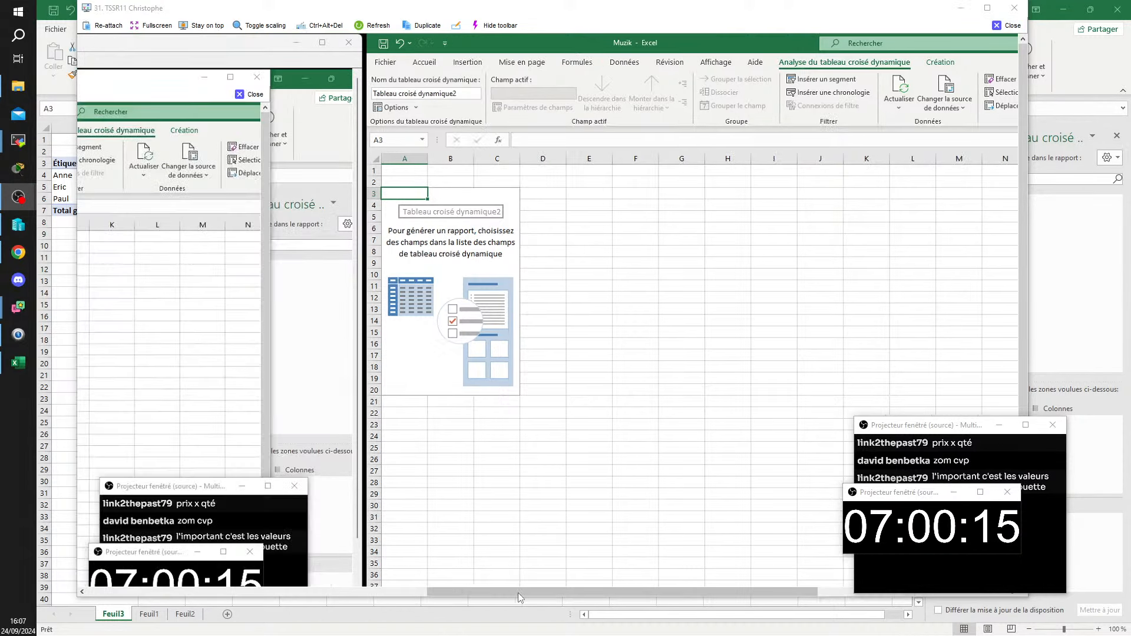
pyautogui.click(417, 593)
pyautogui.click(796, 589)
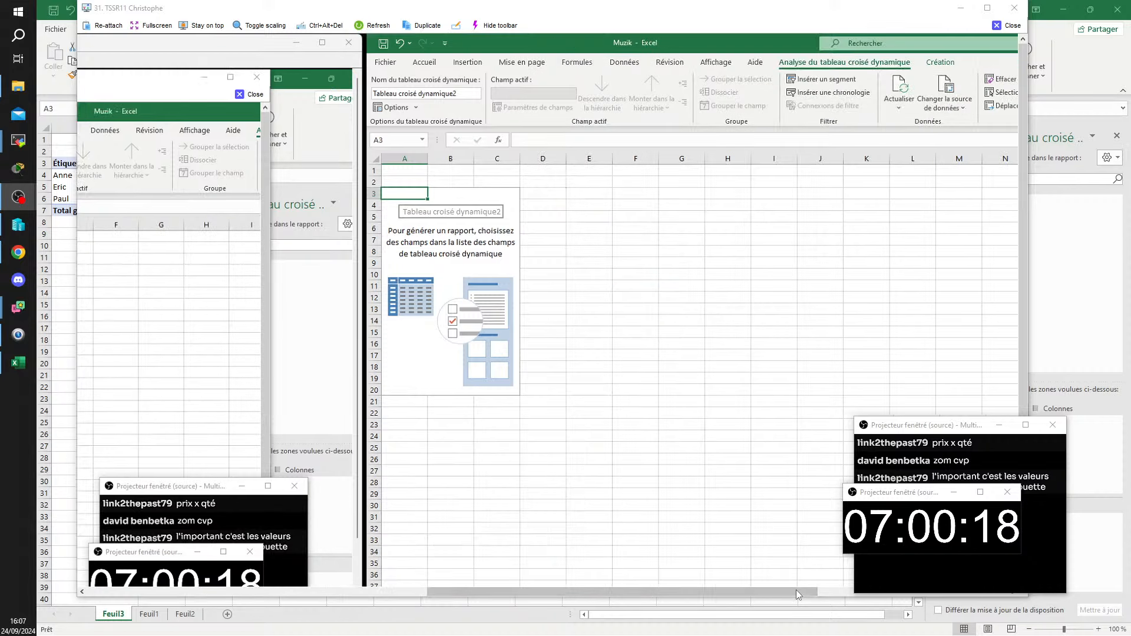
pyautogui.click(428, 592)
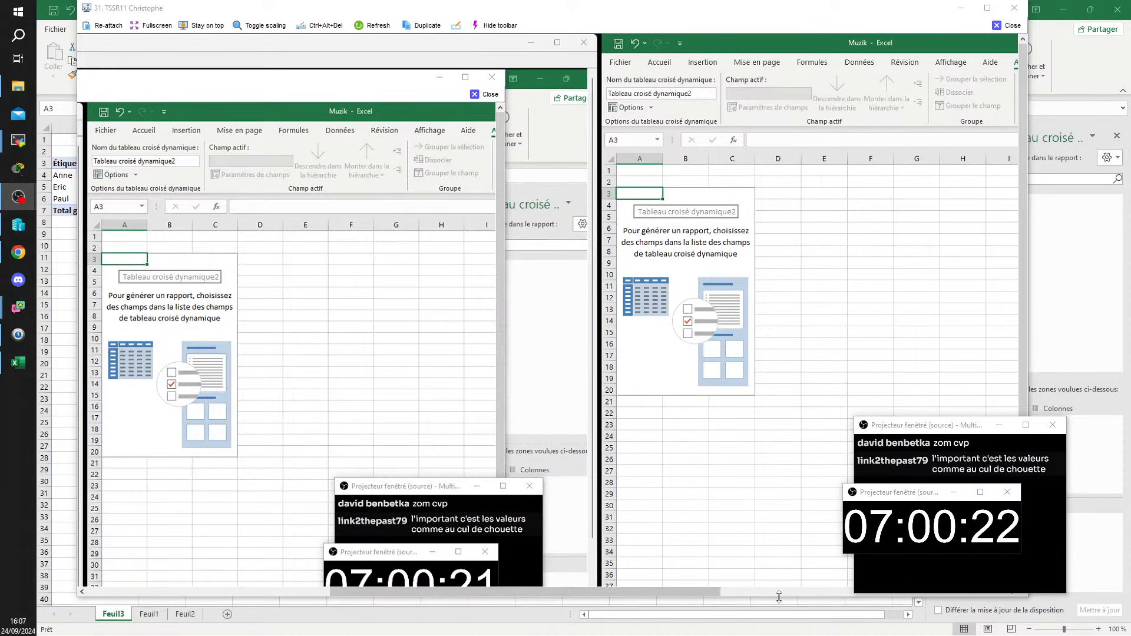
pyautogui.click(821, 594)
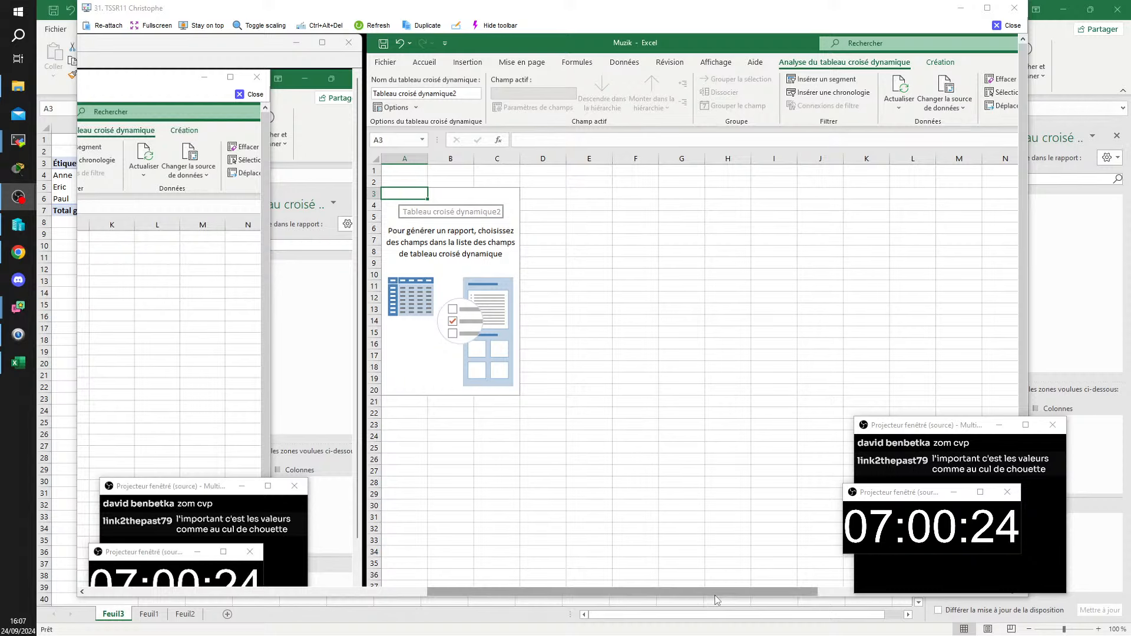
pyautogui.moveTo(719, 588); pyautogui.dragTo(910, 591)
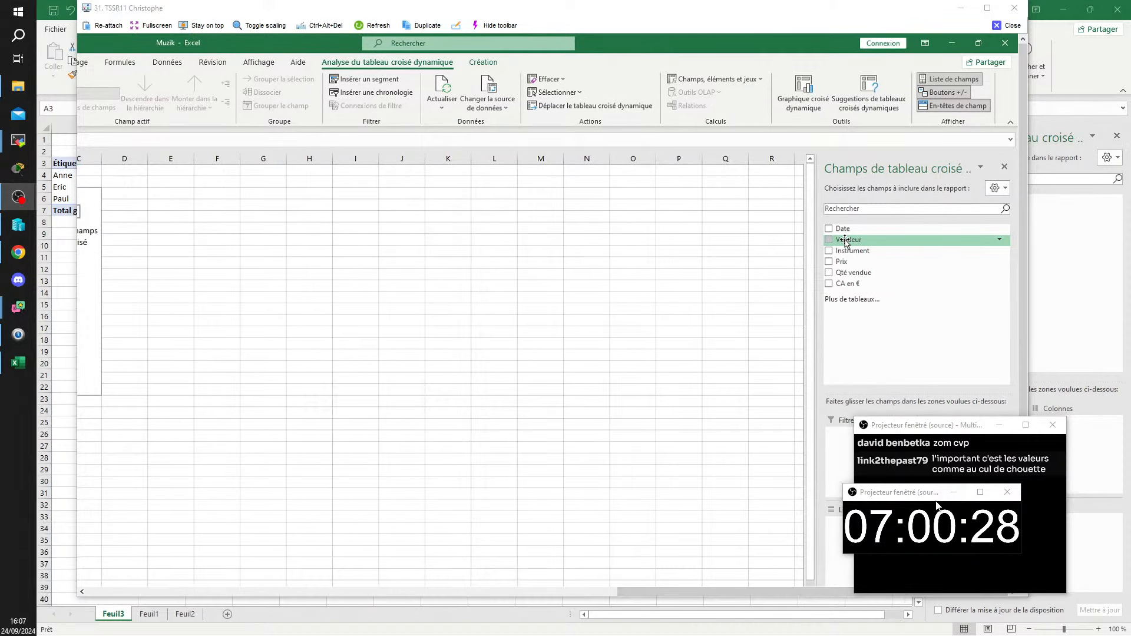
pyautogui.moveTo(933, 493); pyautogui.dragTo(361, 456)
pyautogui.moveTo(929, 426); pyautogui.dragTo(486, 389)
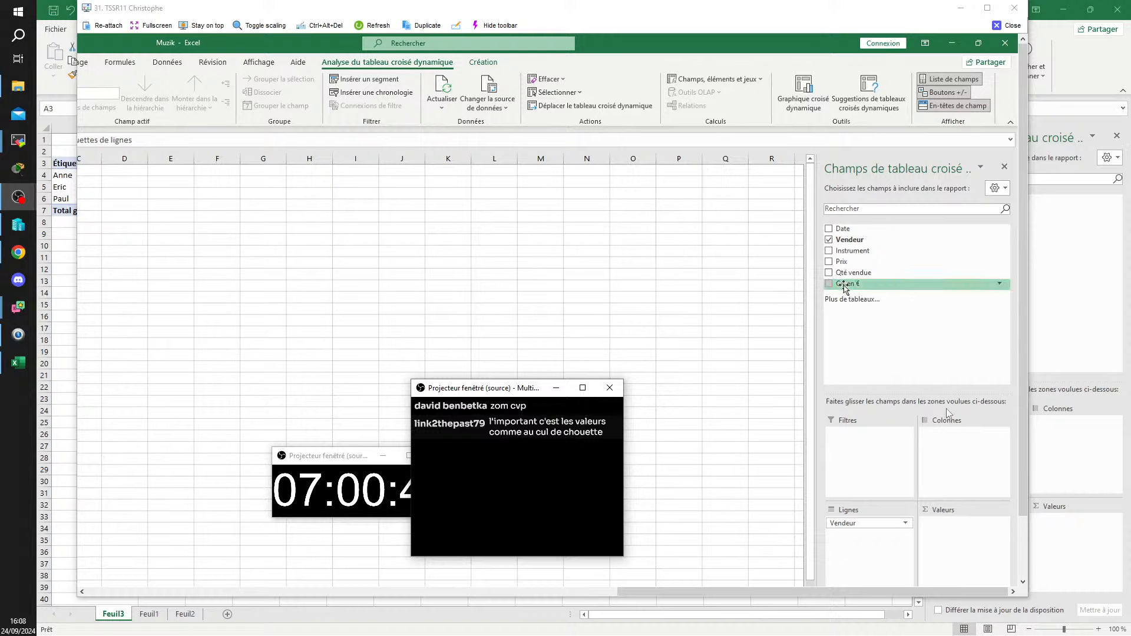
pyautogui.moveTo(845, 287); pyautogui.dragTo(942, 563)
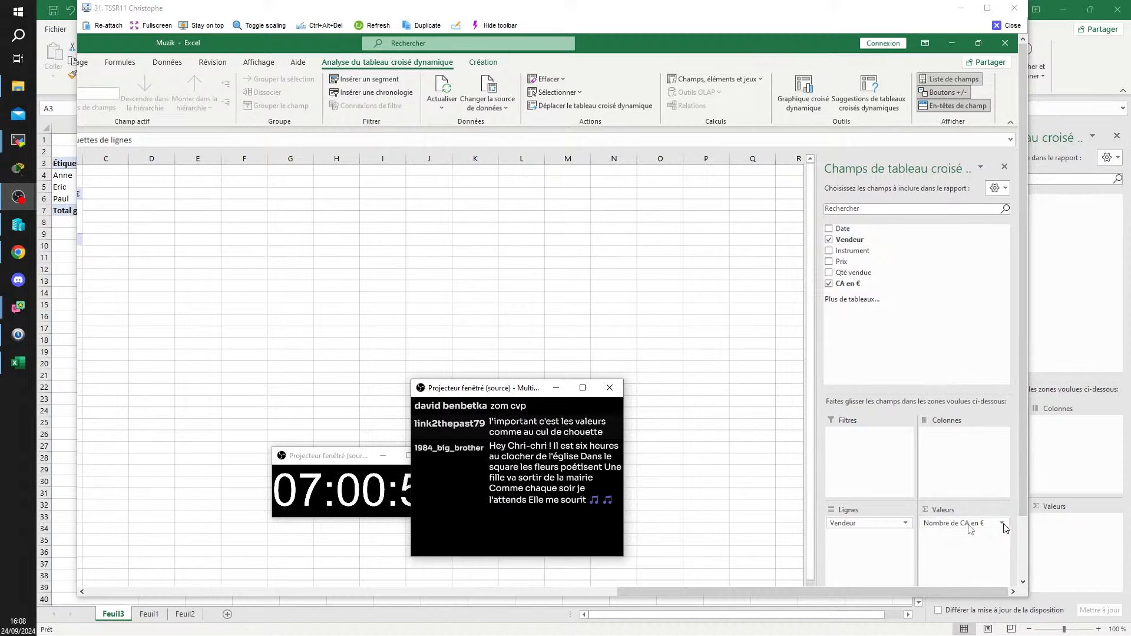
# Step: Summarize the CA en € value field by Somme in the remote pivot table
pyautogui.click(1003, 524)
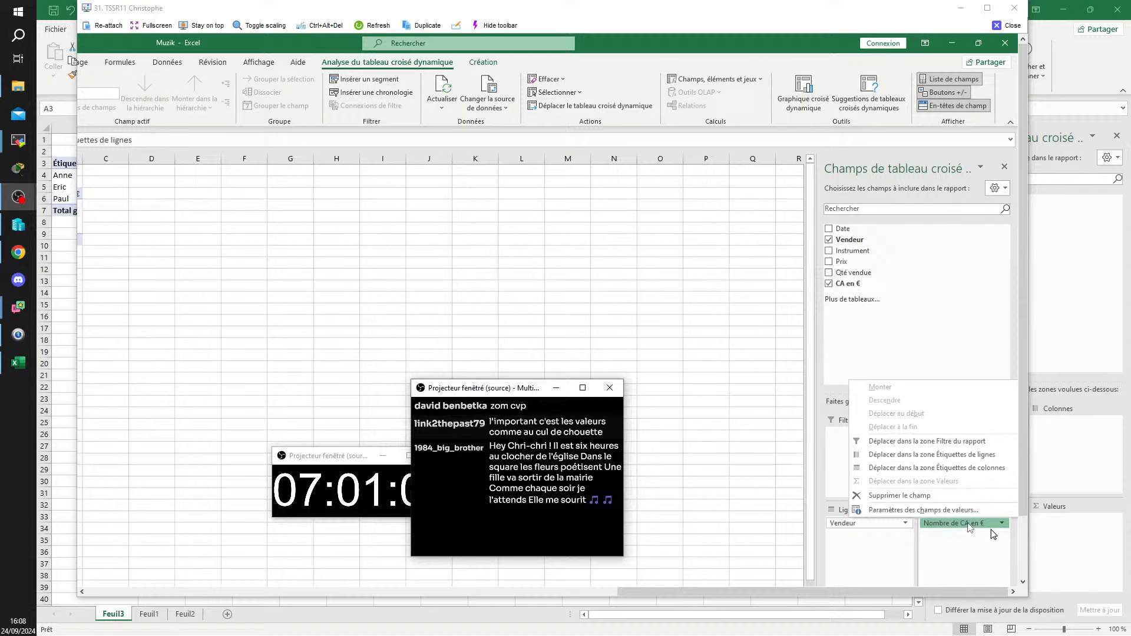
pyautogui.click(889, 510)
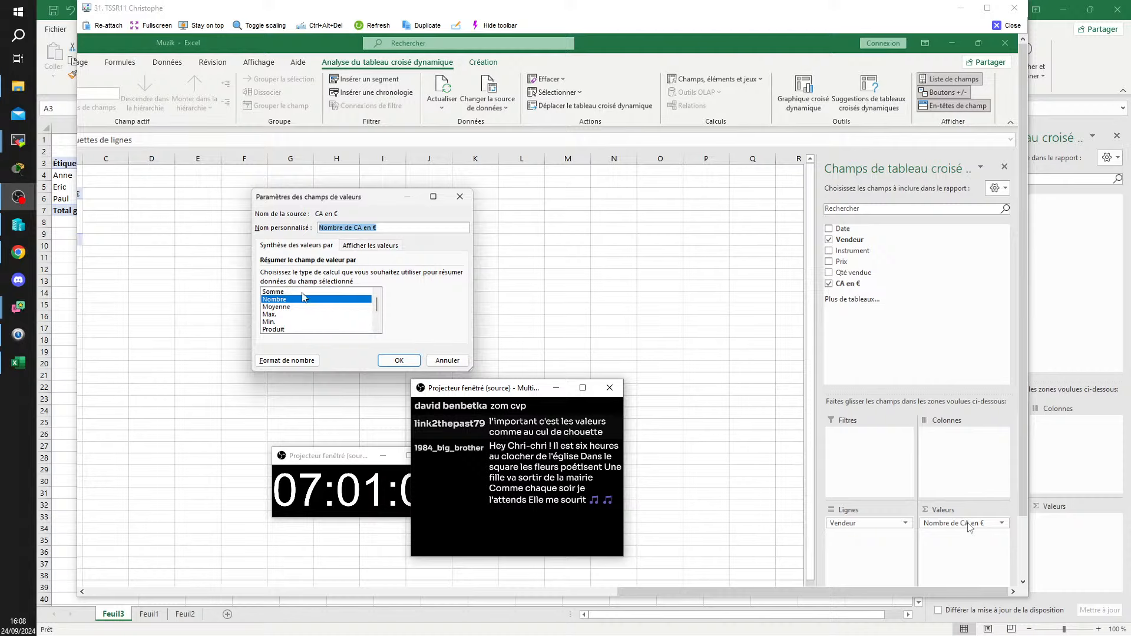
pyautogui.click(279, 292)
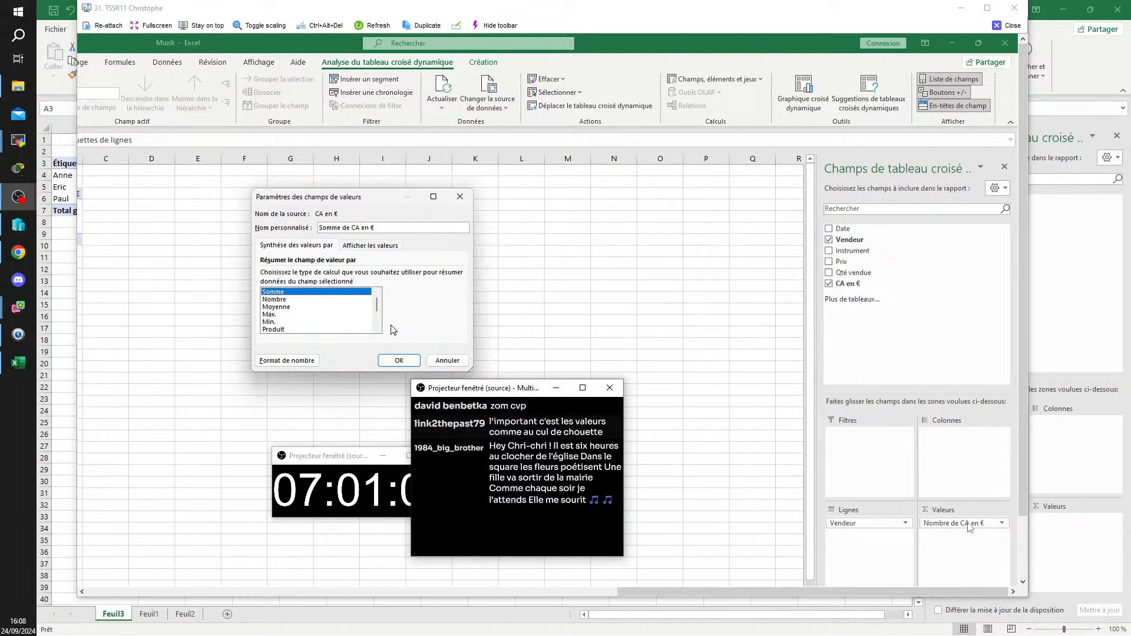
pyautogui.click(399, 361)
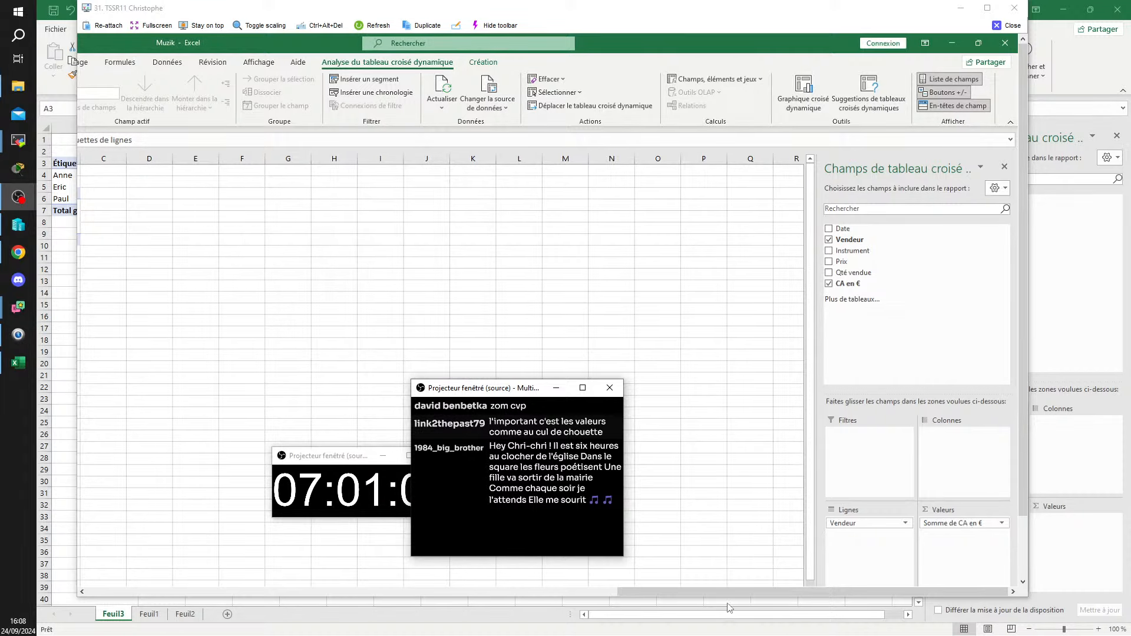
# Step: In the remote workbook's sales data, enter the formula =D2*E2 in cell F2 of the CA en € column
pyautogui.moveTo(744, 592); pyautogui.dragTo(627, 599)
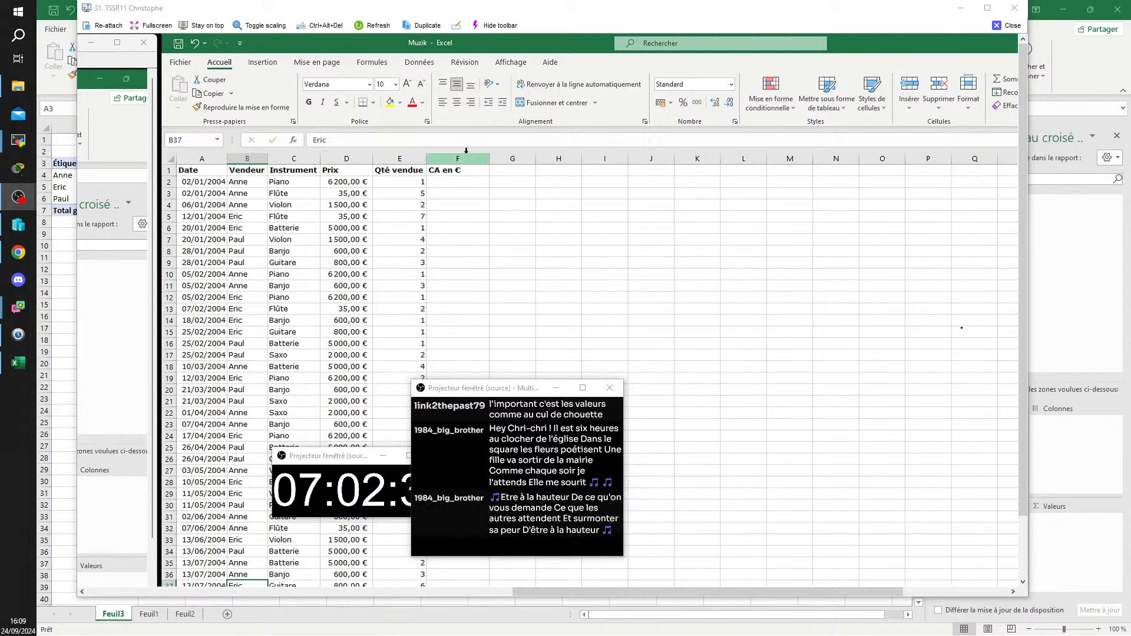
pyautogui.click(461, 197)
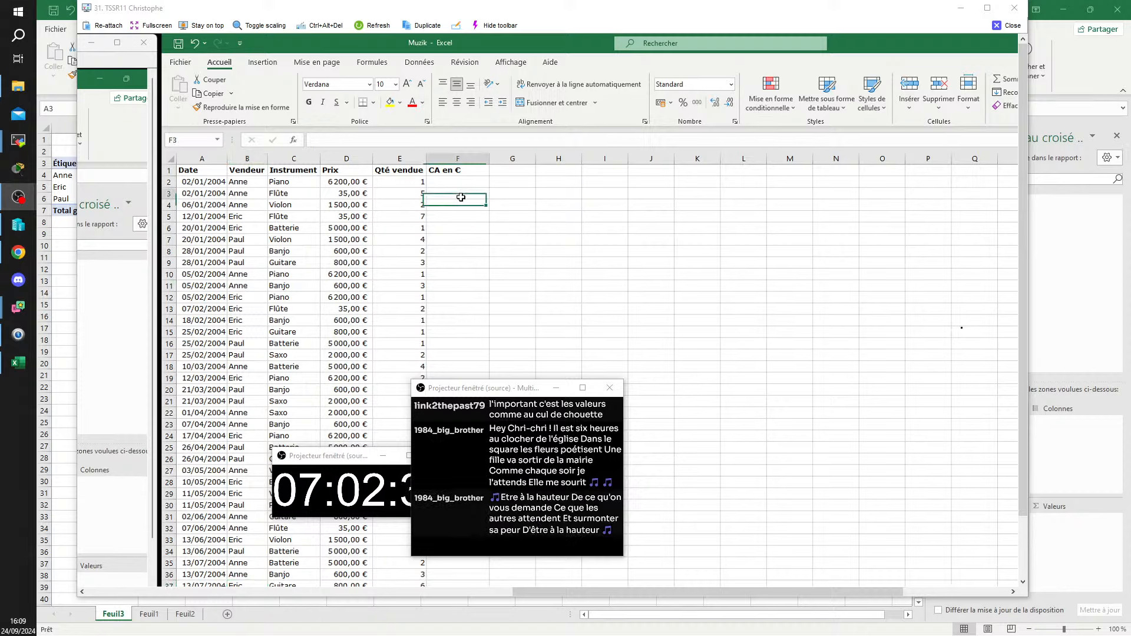
pyautogui.click(461, 185)
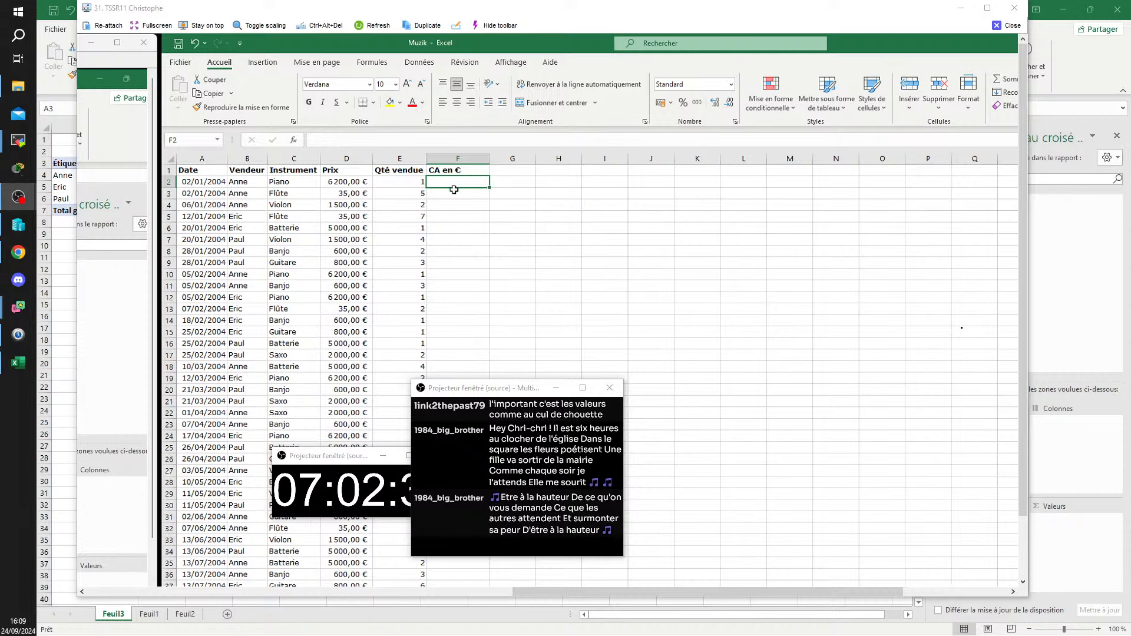
pyautogui.write('+')
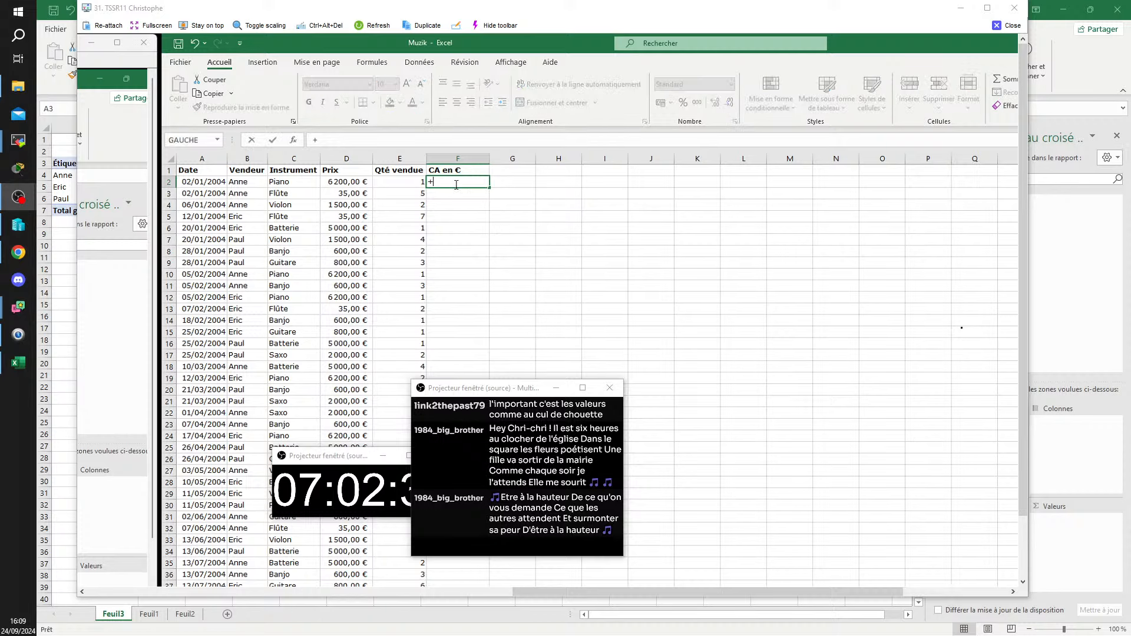
pyautogui.press('Escape')
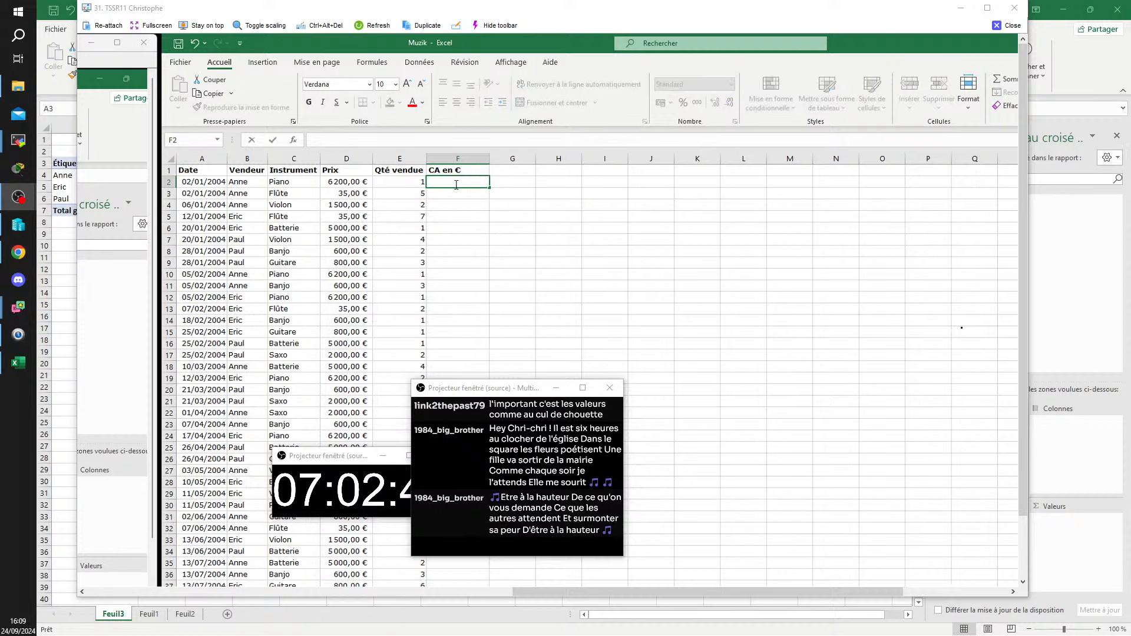
pyautogui.write('=')
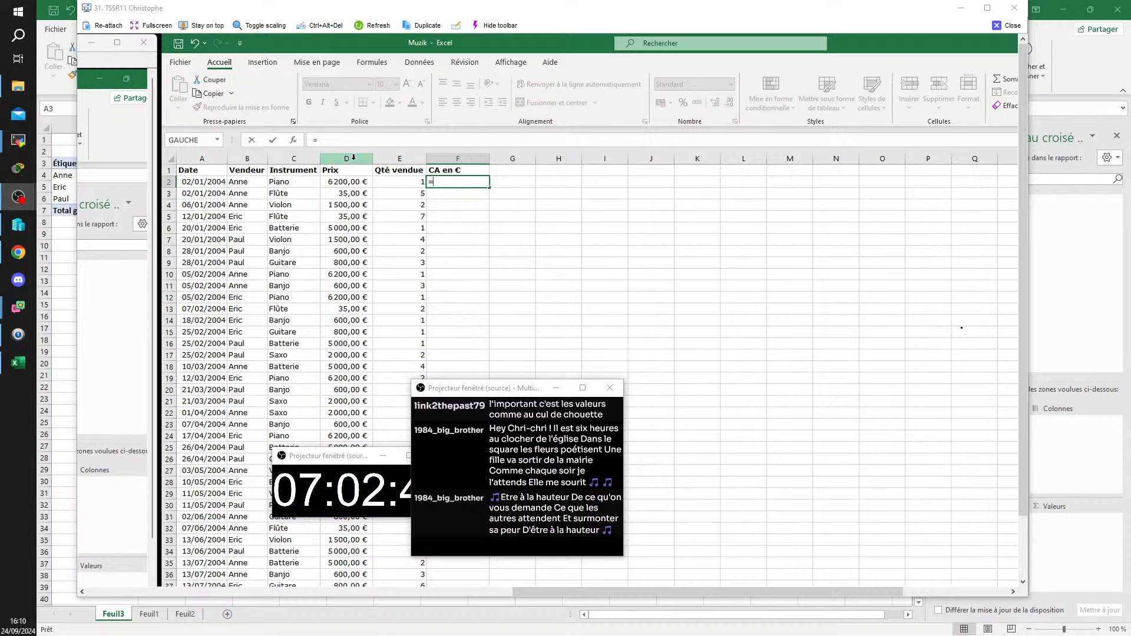
pyautogui.click(322, 140)
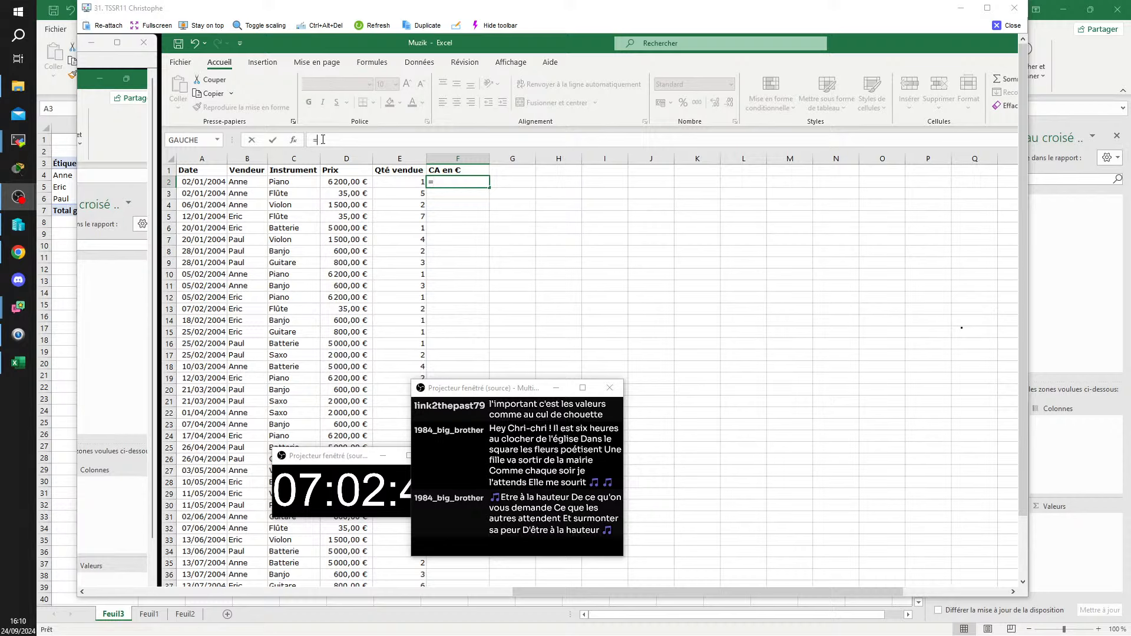
pyautogui.write('d2')
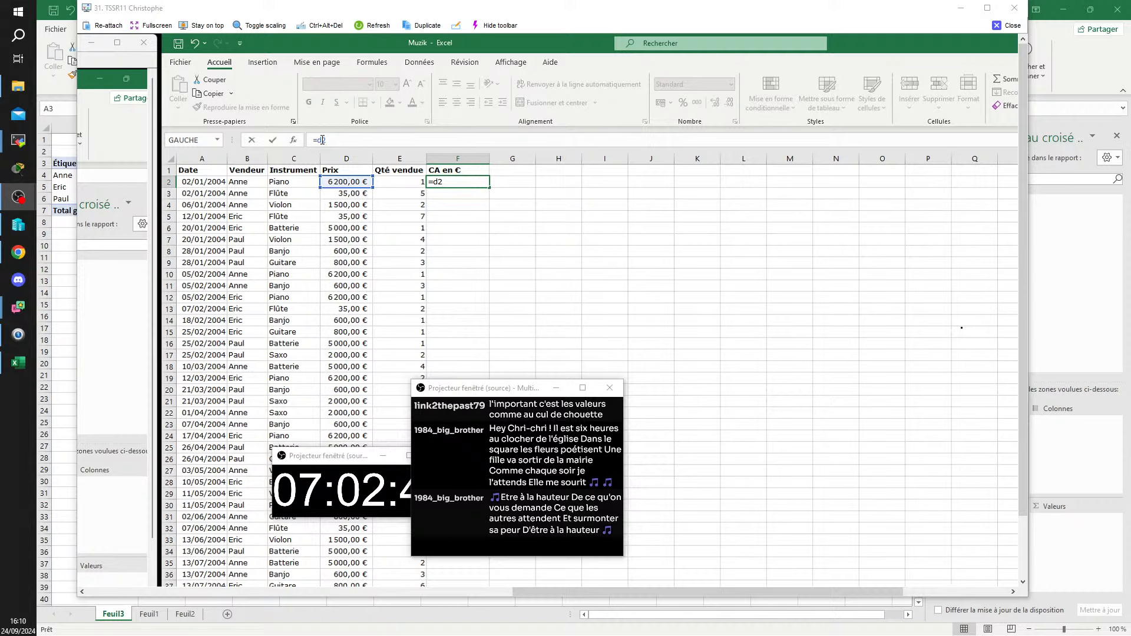
pyautogui.write('*e2')
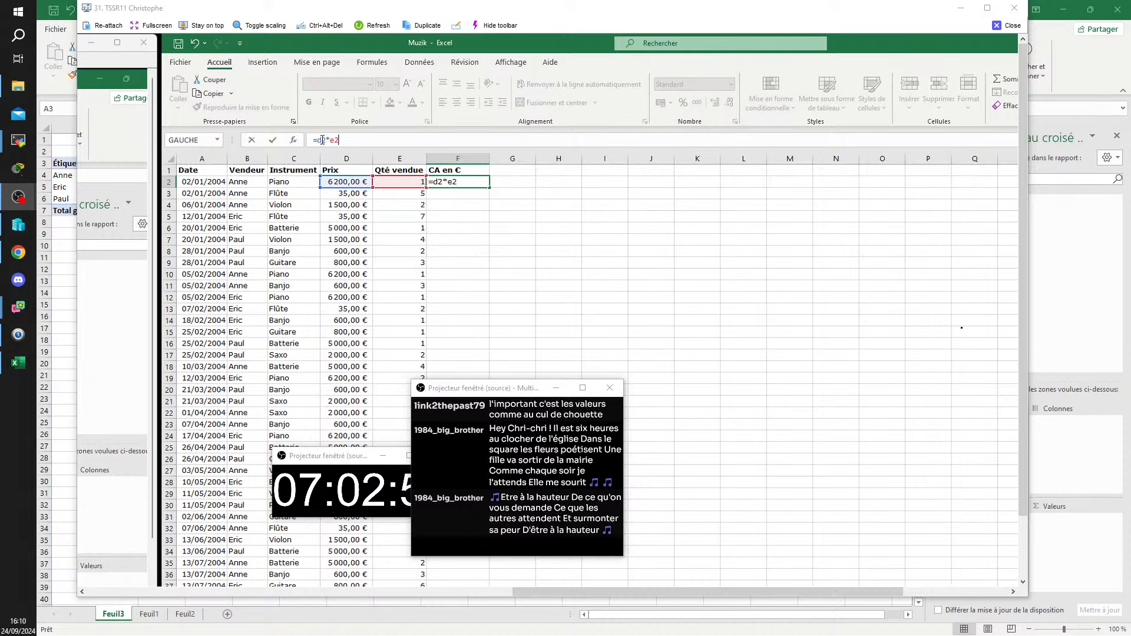
pyautogui.press('Return')
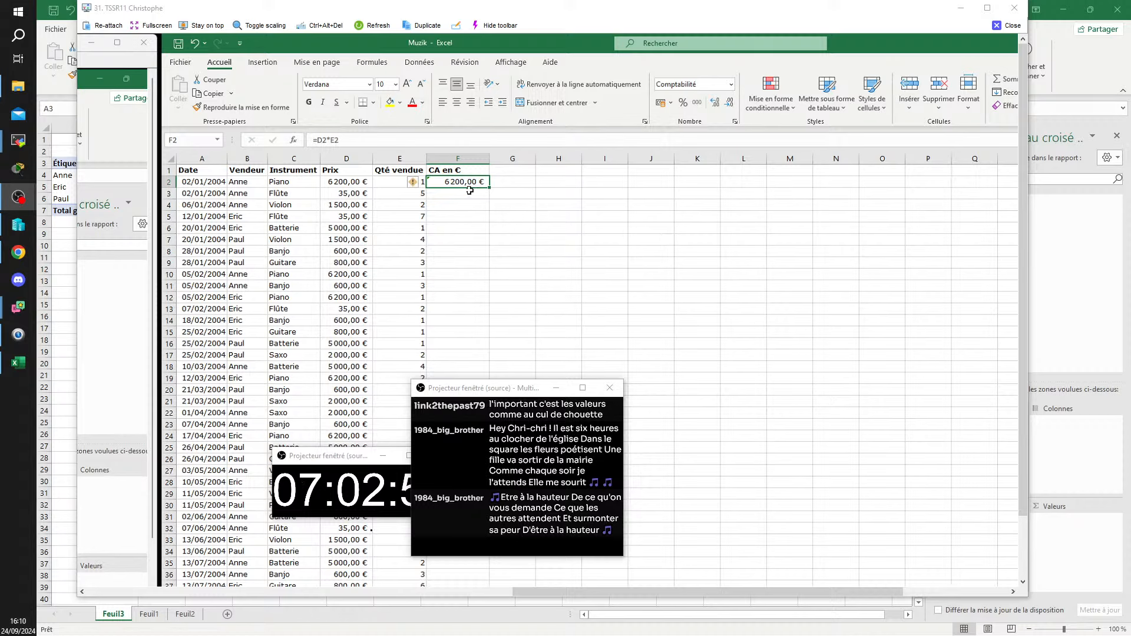
# Step: Fill the F2 formula down the CA en € column for all sales rows, keeping the floating windows clear of the data
pyautogui.moveTo(466, 387); pyautogui.dragTo(870, 419)
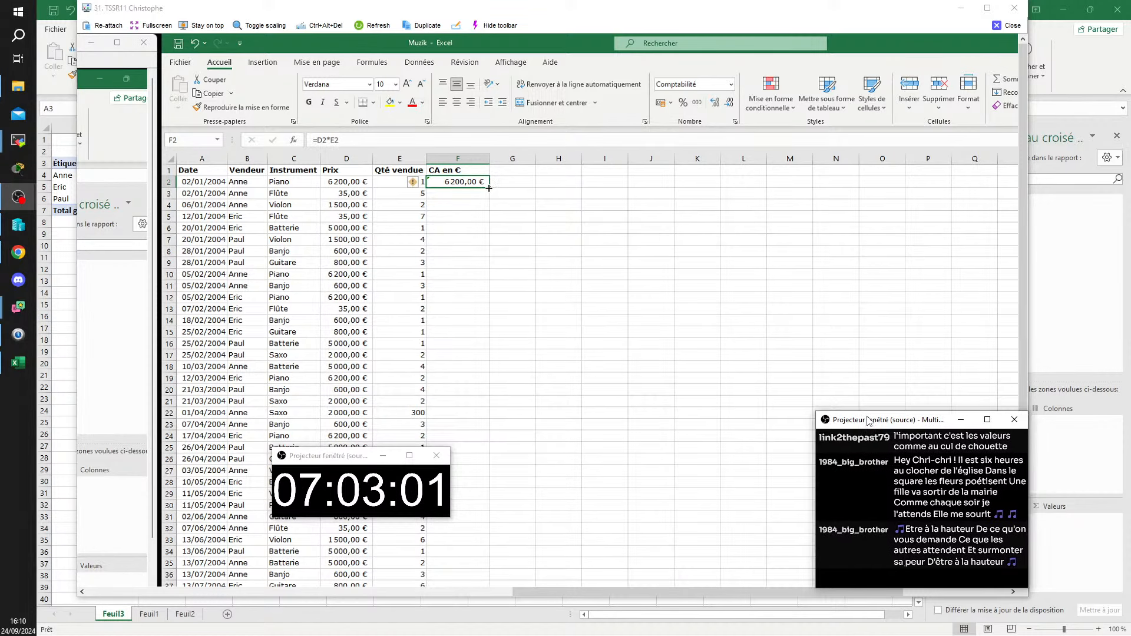
pyautogui.doubleClick(489, 187)
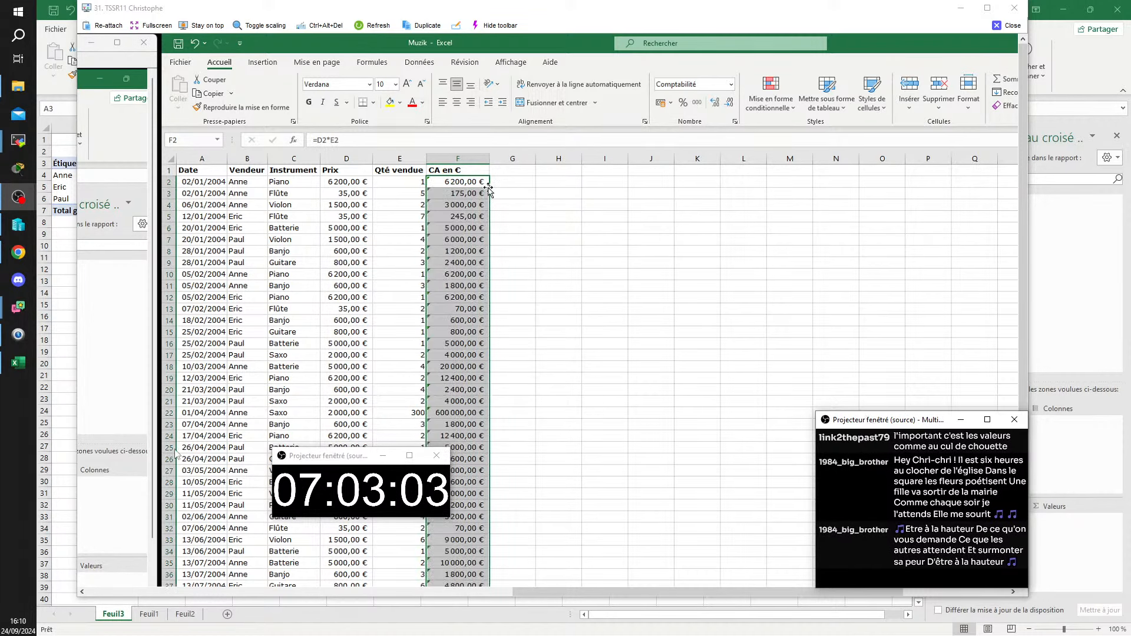
pyautogui.moveTo(334, 455); pyautogui.dragTo(891, 369)
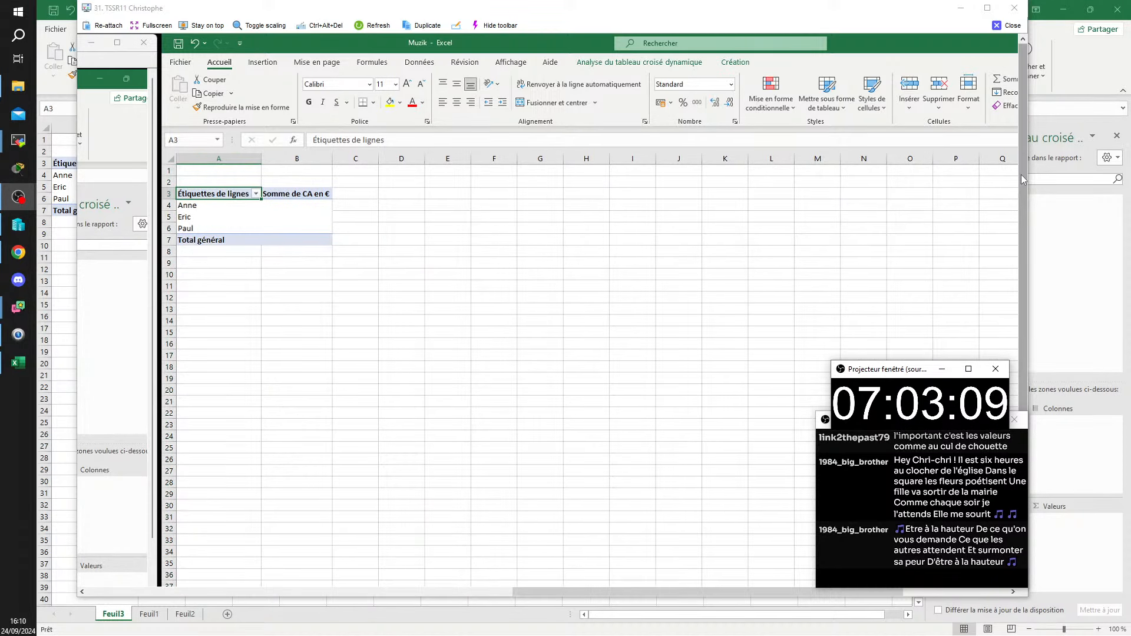
# Step: Refresh the remote pivot table with the calculated CA en € data and view its sums by Vendeur
pyautogui.moveTo(1021, 175); pyautogui.dragTo(1033, 114)
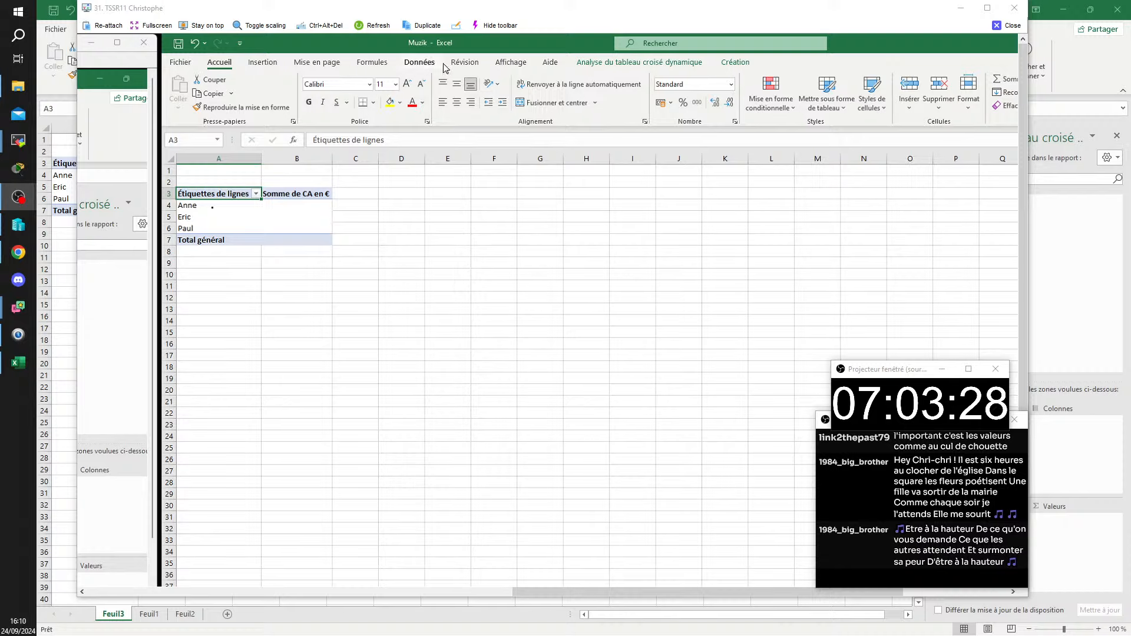
pyautogui.click(616, 67)
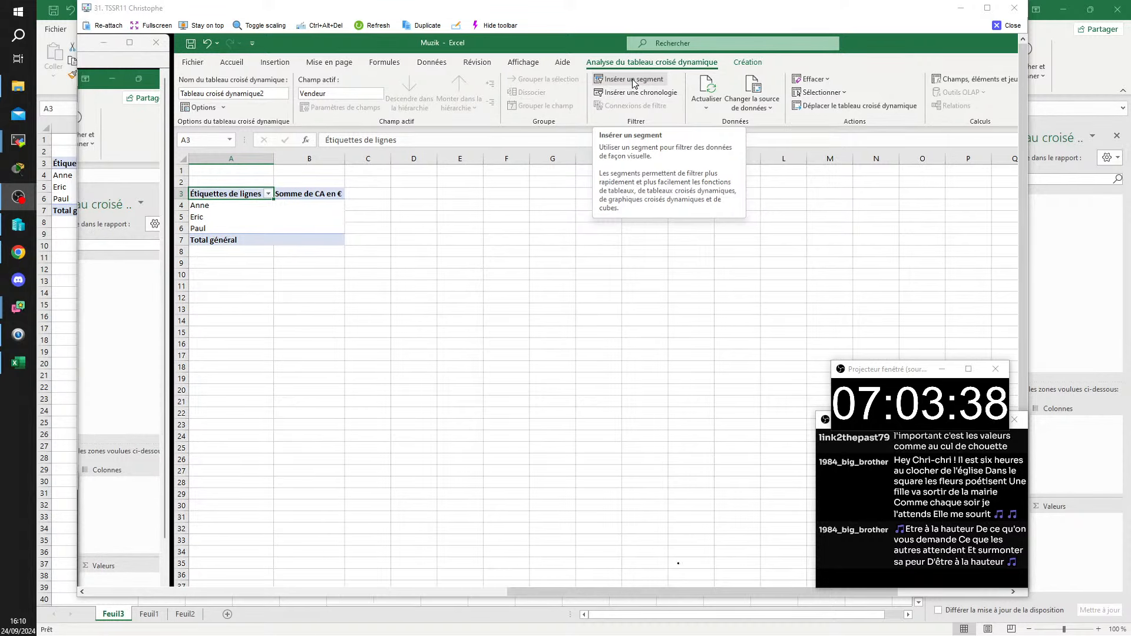
pyautogui.moveTo(701, 595); pyautogui.dragTo(877, 584)
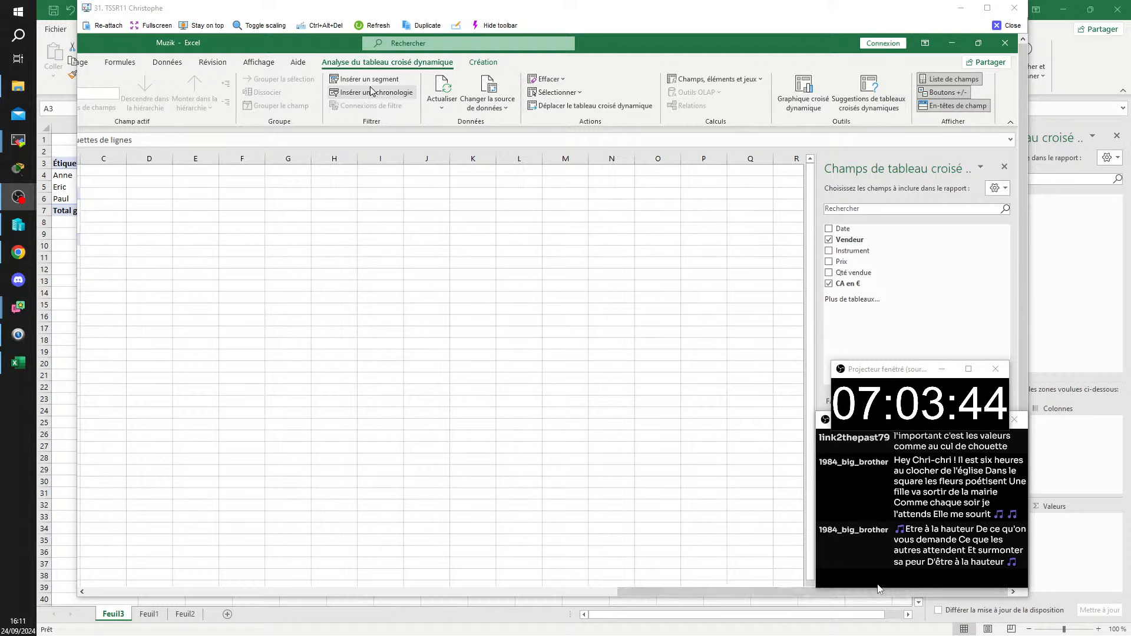
pyautogui.click(838, 582)
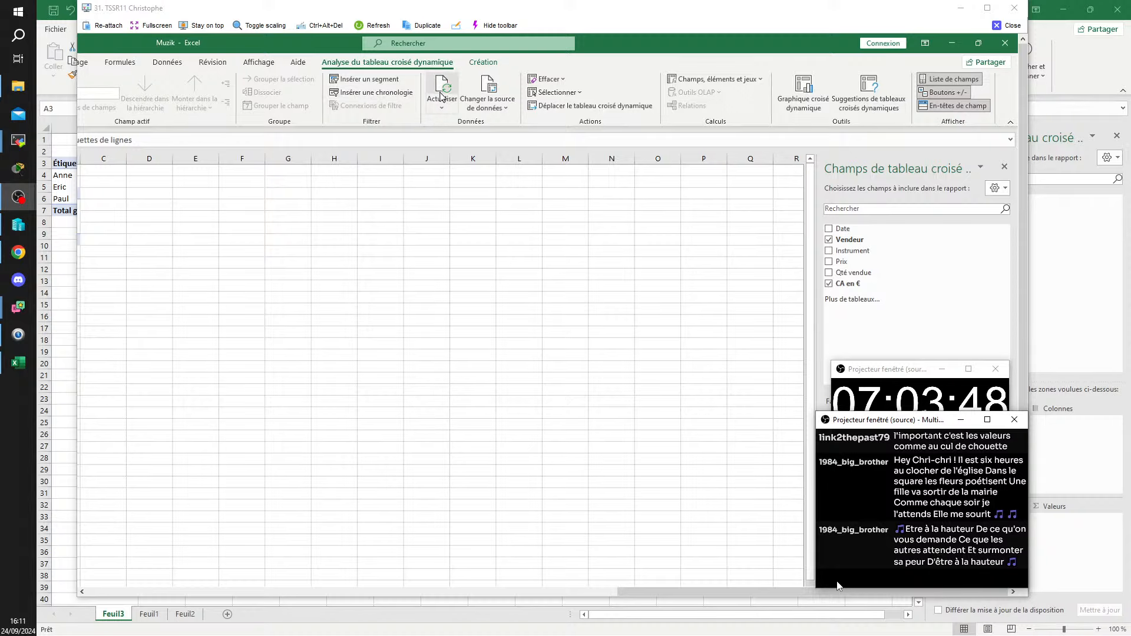
pyautogui.moveTo(772, 589); pyautogui.dragTo(623, 596)
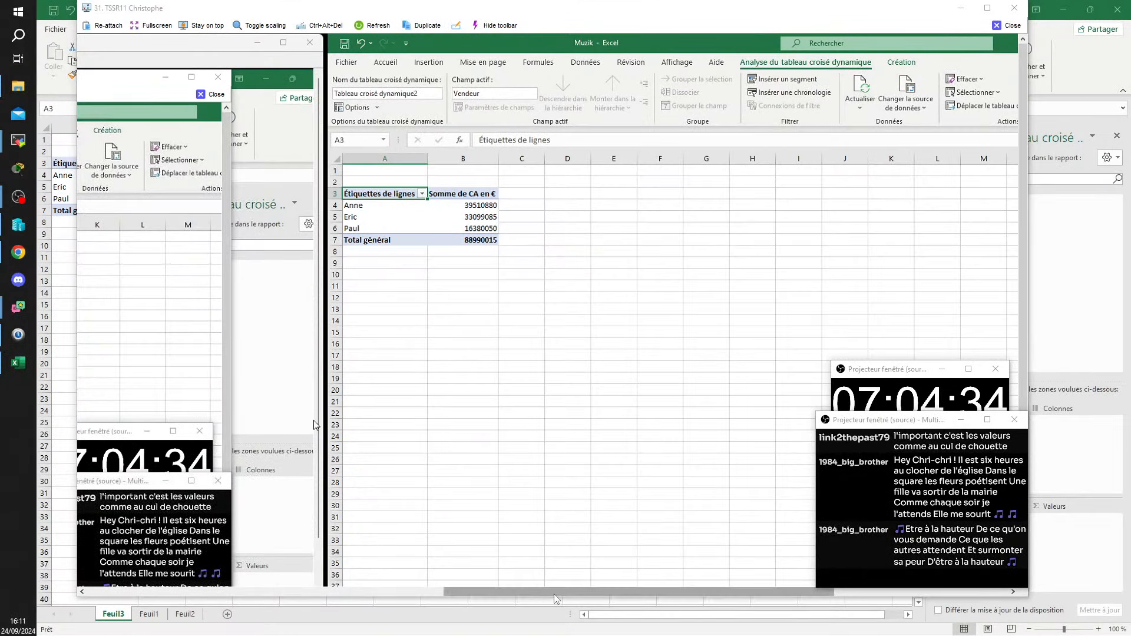
# Step: Replace Vendeur with Instrument in the Lignes area of the remote pivot table and view the resulting table
pyautogui.moveTo(590, 600); pyautogui.dragTo(921, 600)
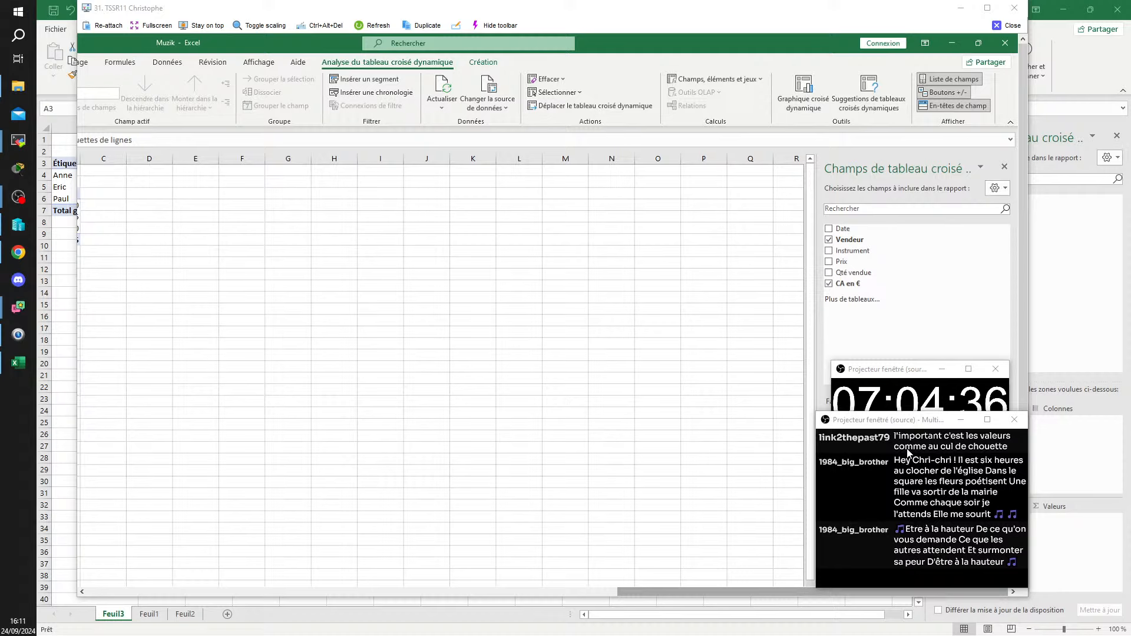
pyautogui.moveTo(864, 424); pyautogui.dragTo(366, 388)
pyautogui.moveTo(891, 371); pyautogui.dragTo(389, 492)
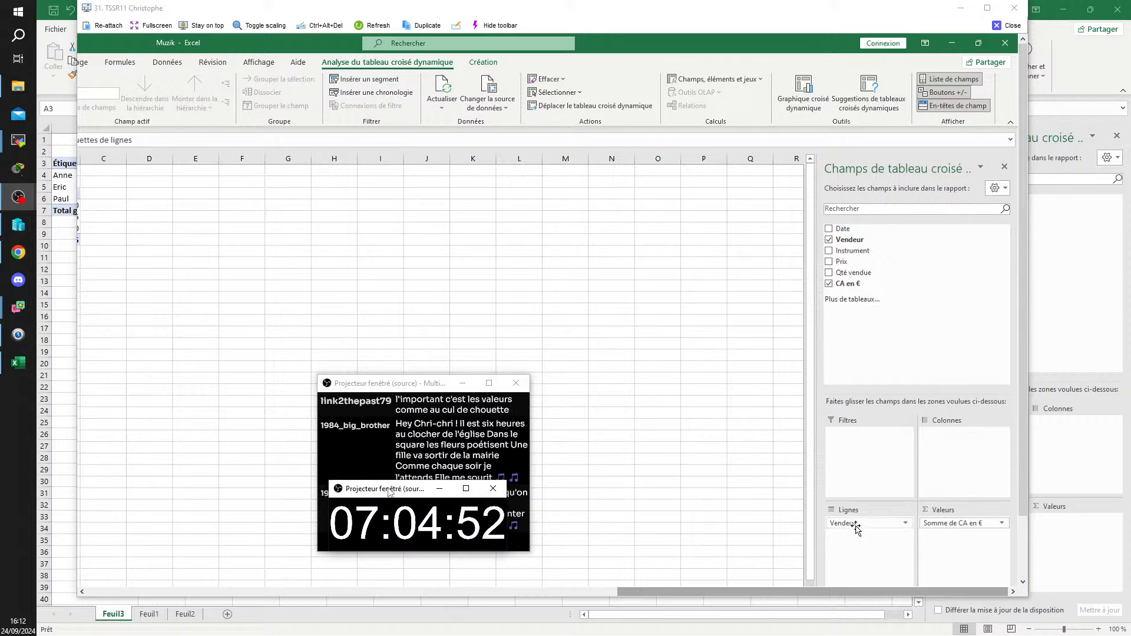
pyautogui.click(828, 240)
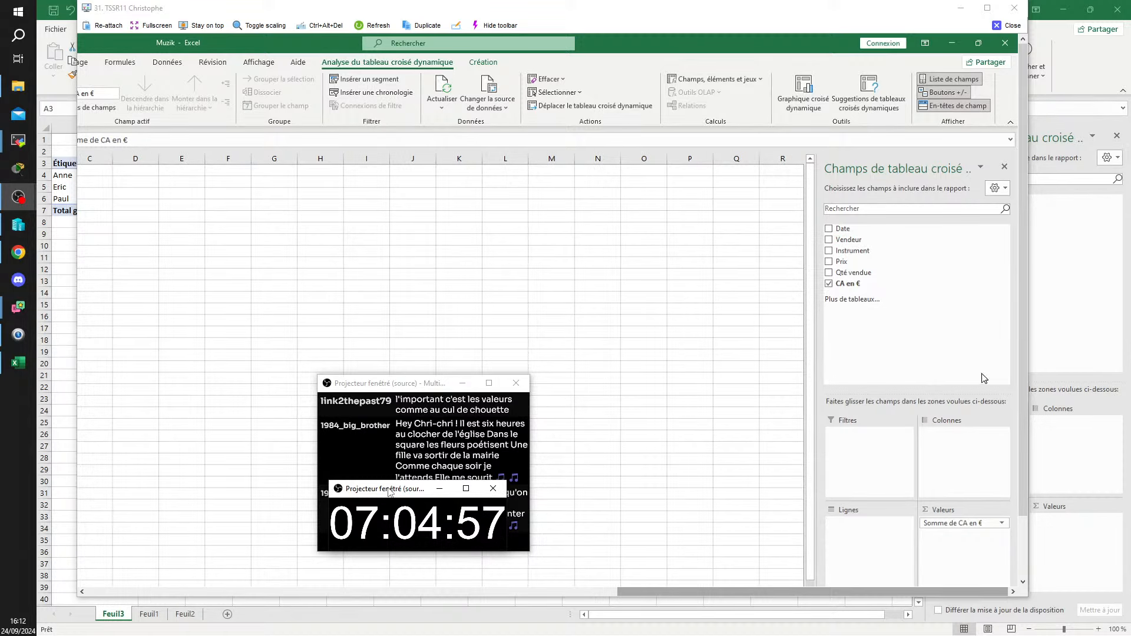
pyautogui.moveTo(901, 273); pyautogui.dragTo(918, 285)
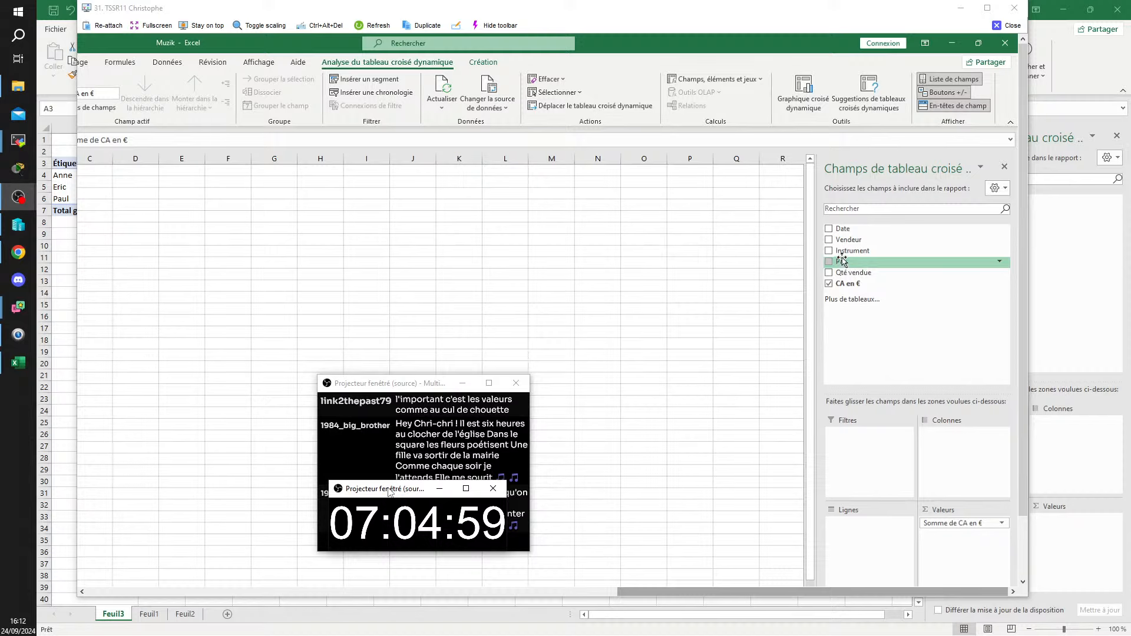
pyautogui.moveTo(843, 252); pyautogui.dragTo(848, 527)
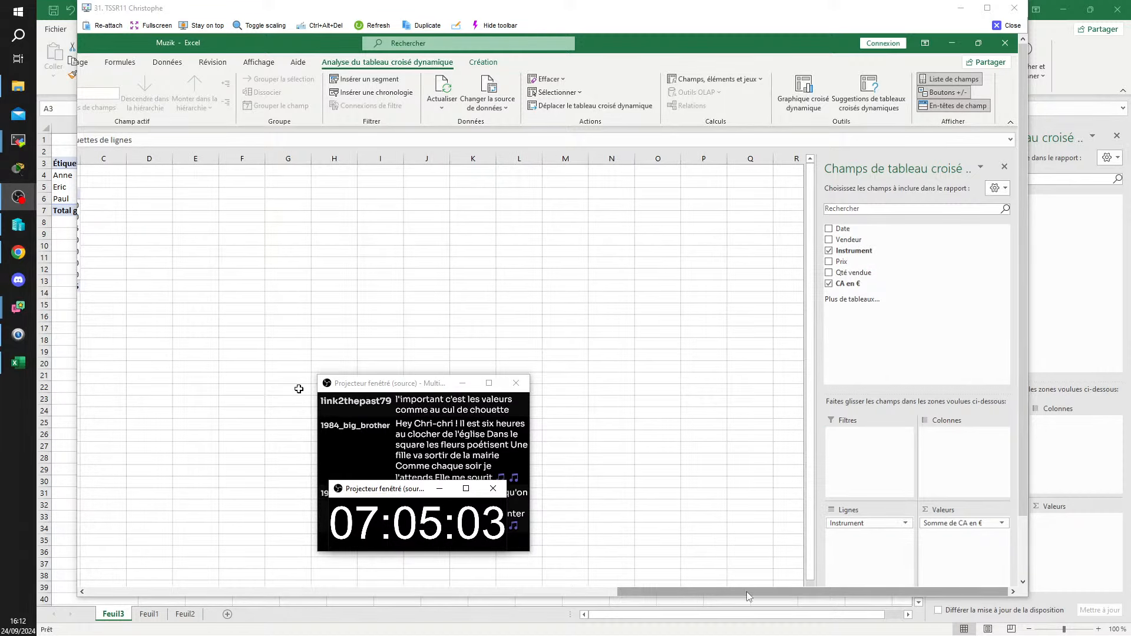
pyautogui.moveTo(747, 592)
pyautogui.mouseDown()
pyautogui.moveTo(458, 597)
pyautogui.moveTo(559, 591)
pyautogui.mouseUp()
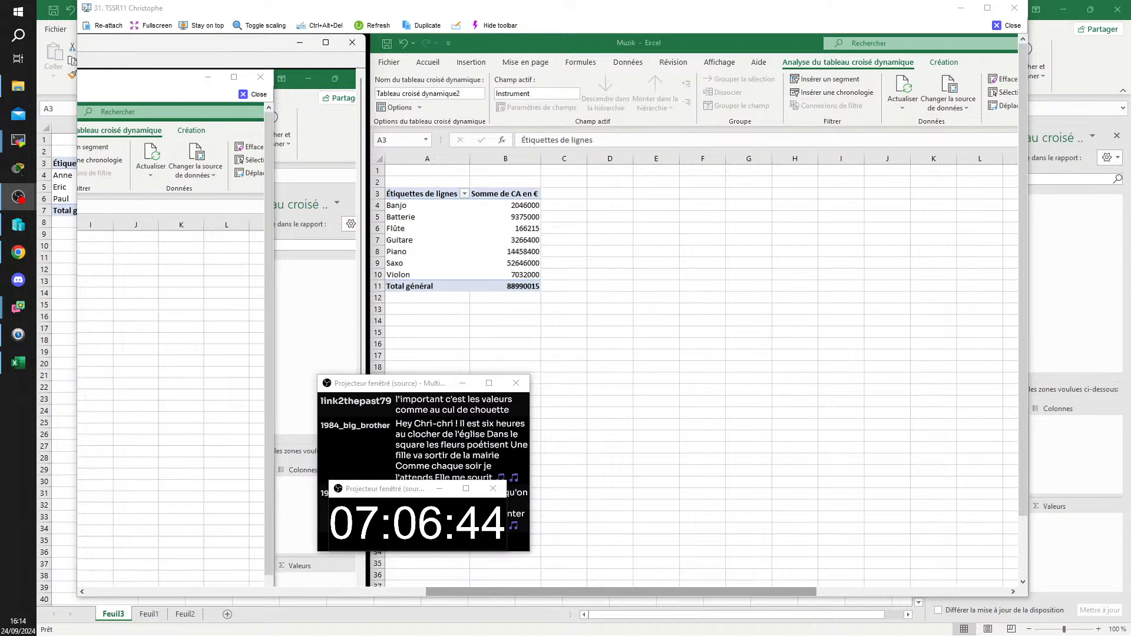
# Step: Switch to the second remote Muzik workbook, move the floating windows off the data, and dismiss the CA en € value field settings unchanged
pyautogui.click(1006, 25)
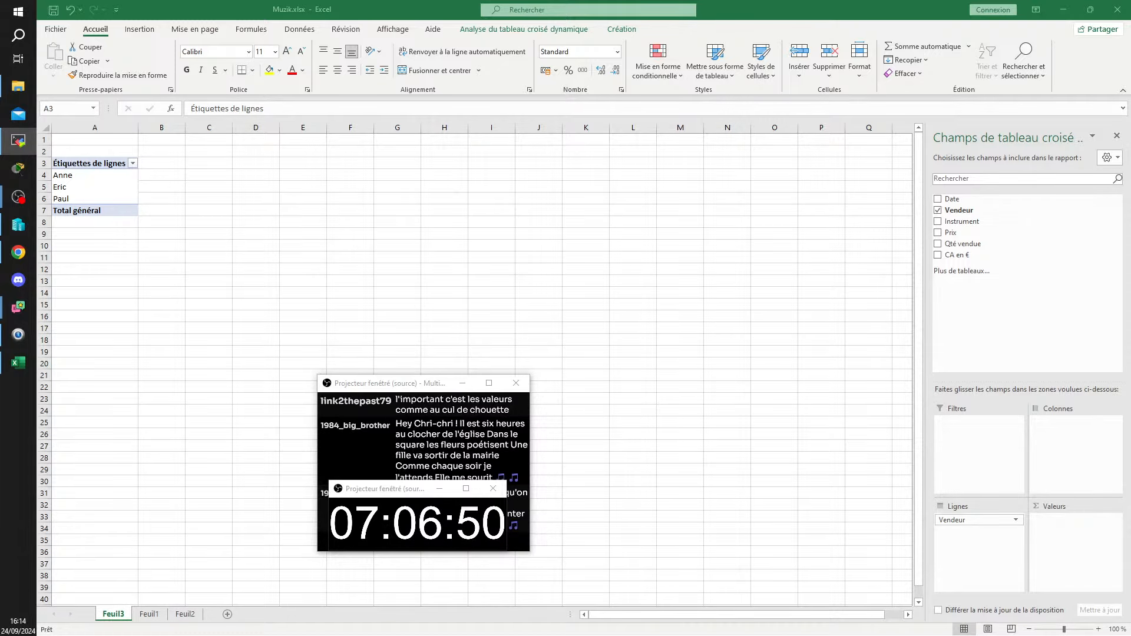
pyautogui.hotkey('alt', 'Tab')
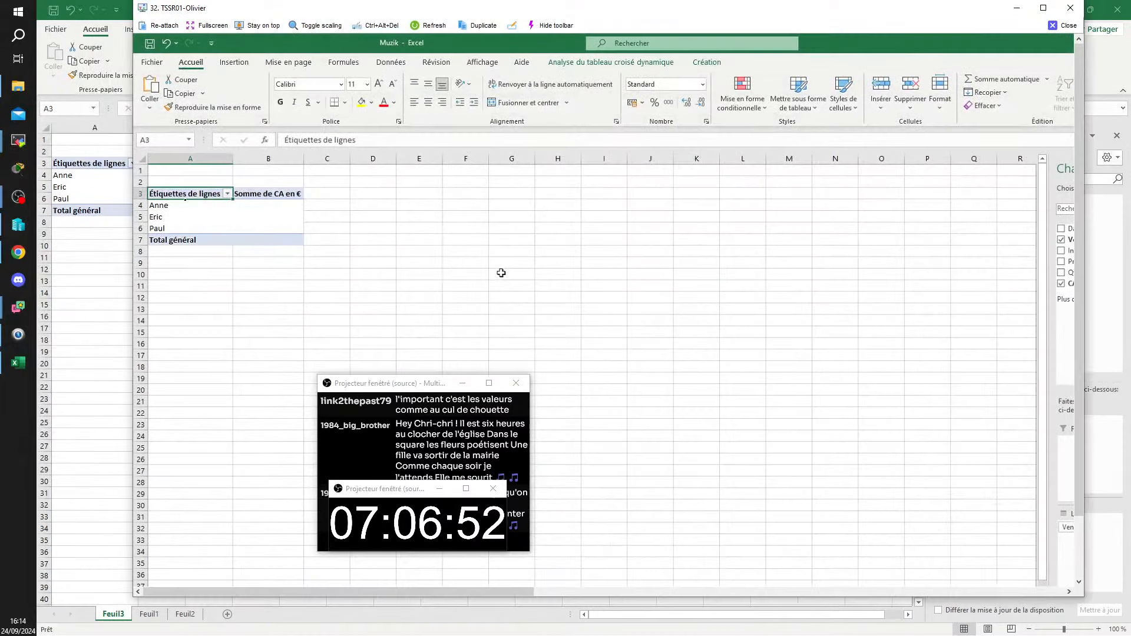
pyautogui.moveTo(372, 389); pyautogui.dragTo(911, 441)
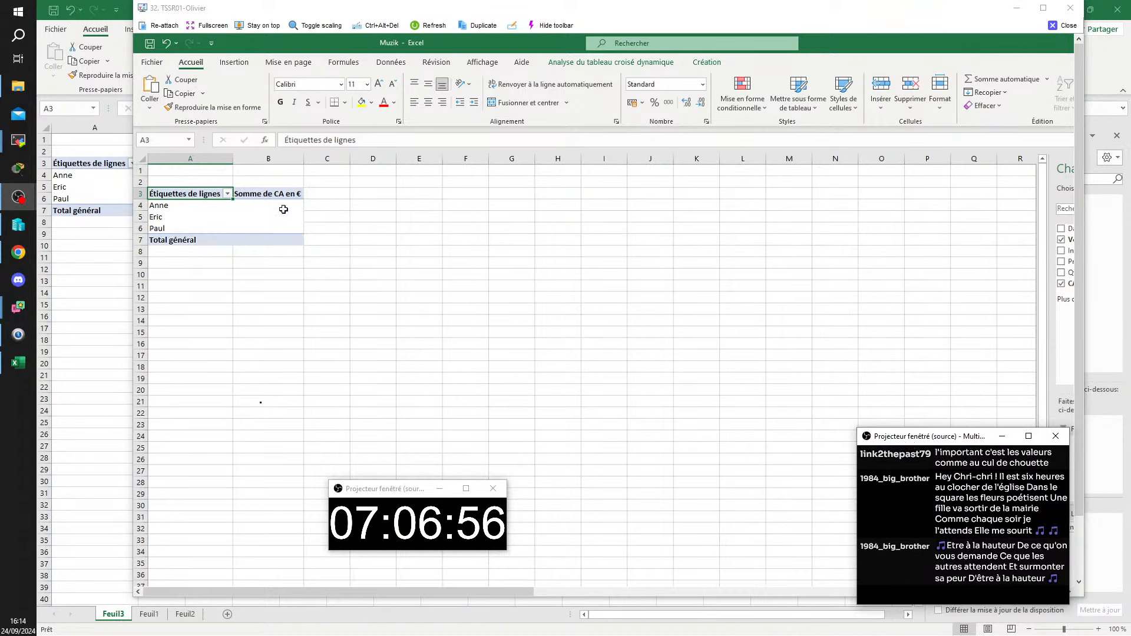
pyautogui.moveTo(361, 494); pyautogui.dragTo(922, 405)
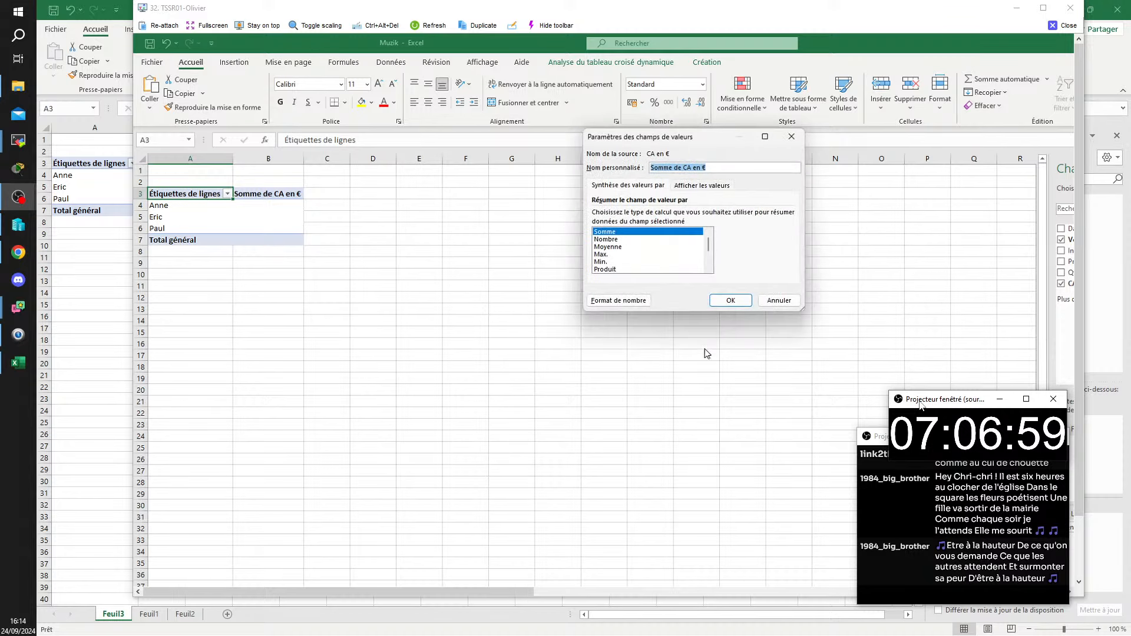
pyautogui.click(791, 136)
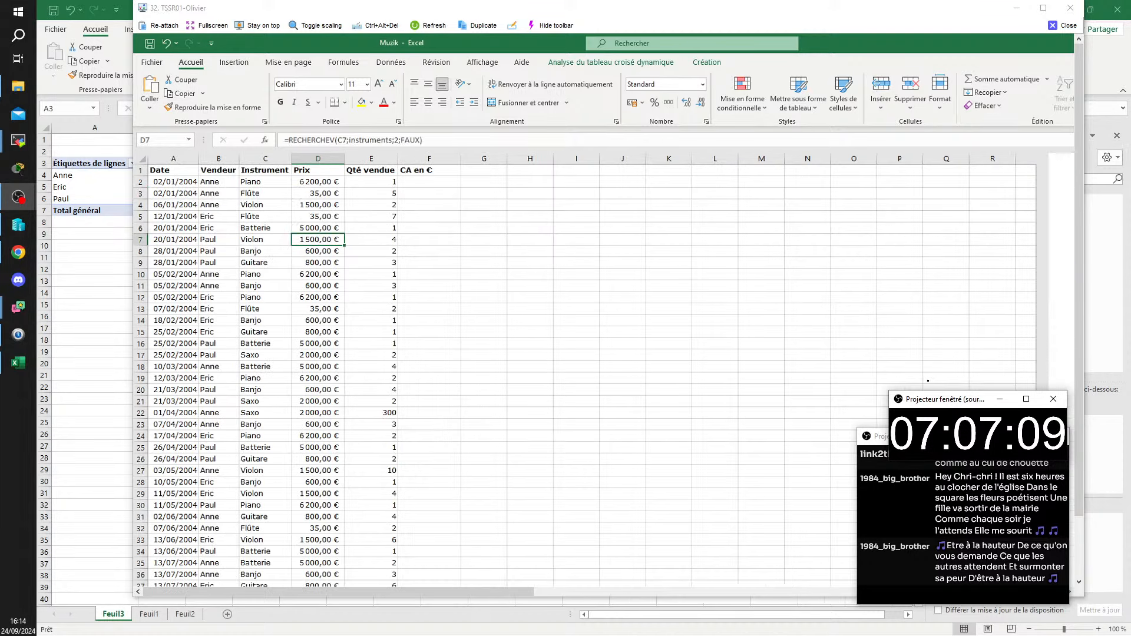
# Step: In the second remote workbook's sales data, enter the formula =D2+E2 in cell F2 of the CA en € column
pyautogui.click(427, 181)
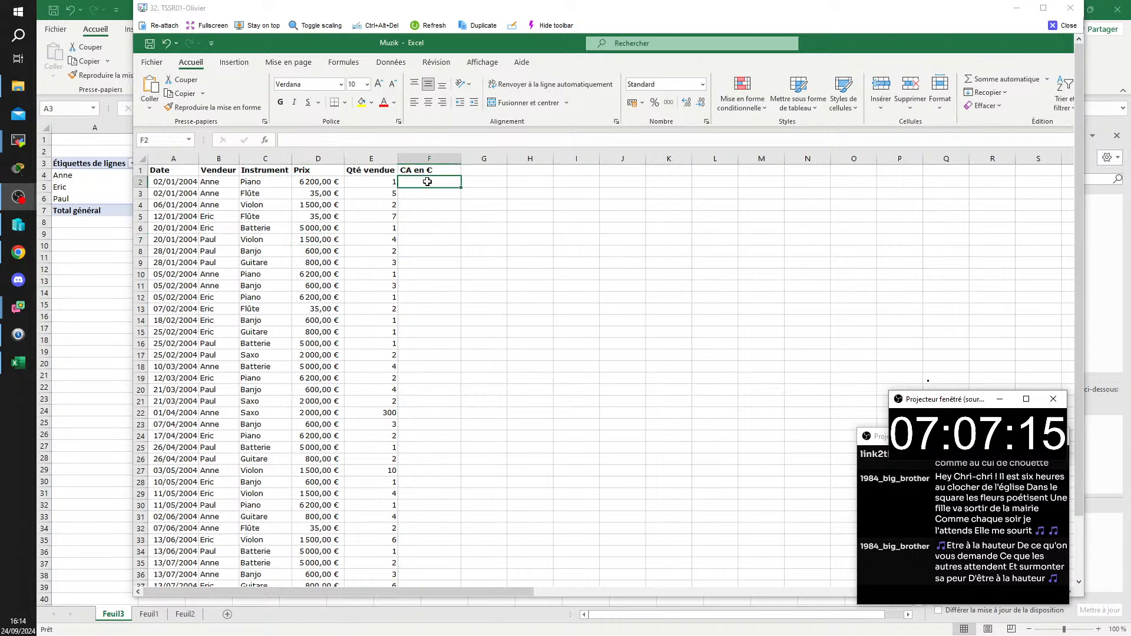
pyautogui.write('=')
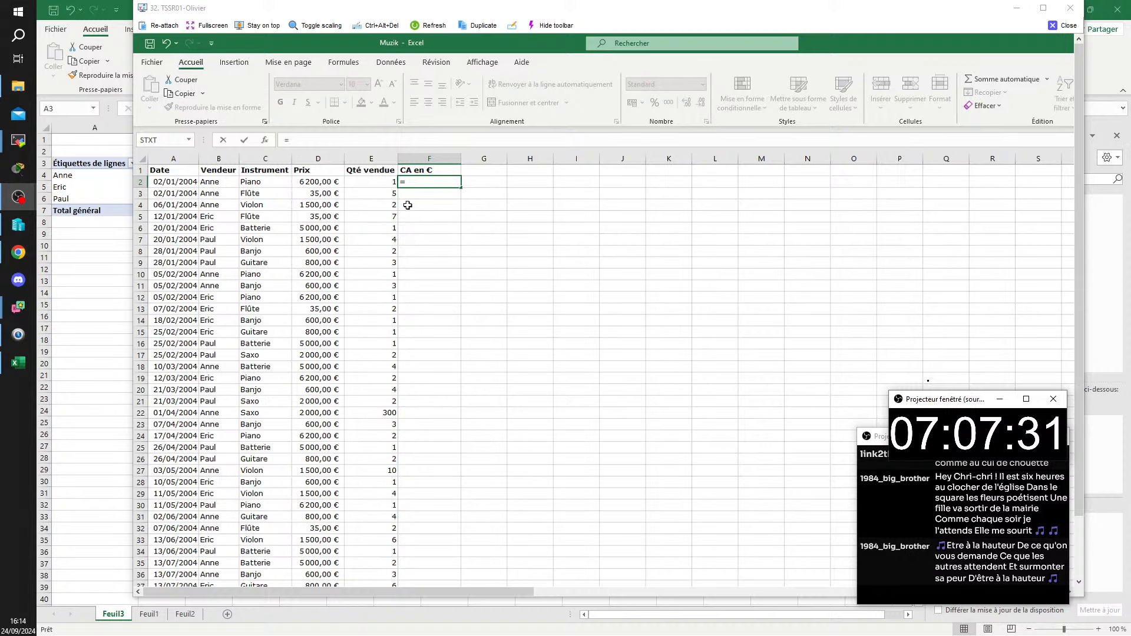
pyautogui.click(314, 183)
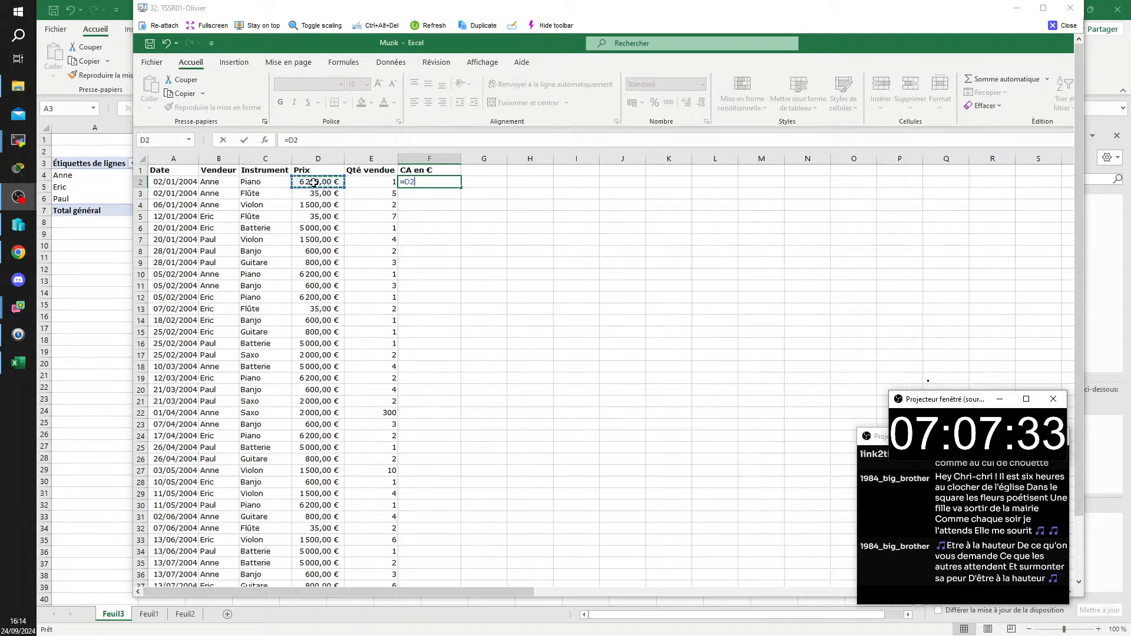
pyautogui.write('+')
pyautogui.click(374, 183)
pyautogui.press('Return')
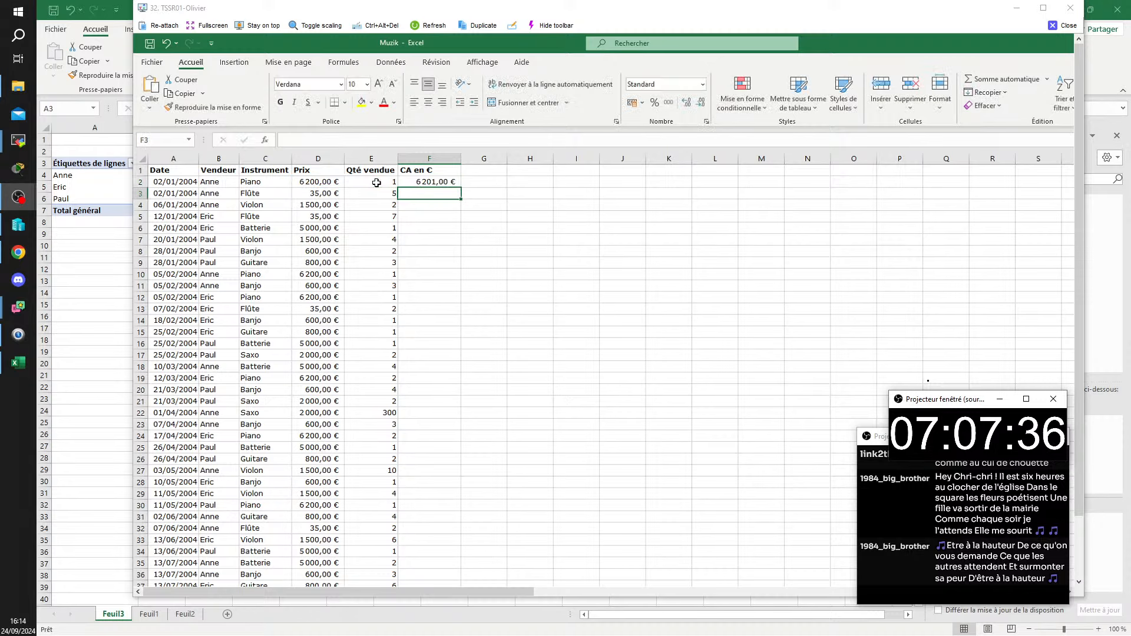
# Step: Fill the F2 formula down the CA en € column for every sales row and check the filled rows
pyautogui.click(449, 184)
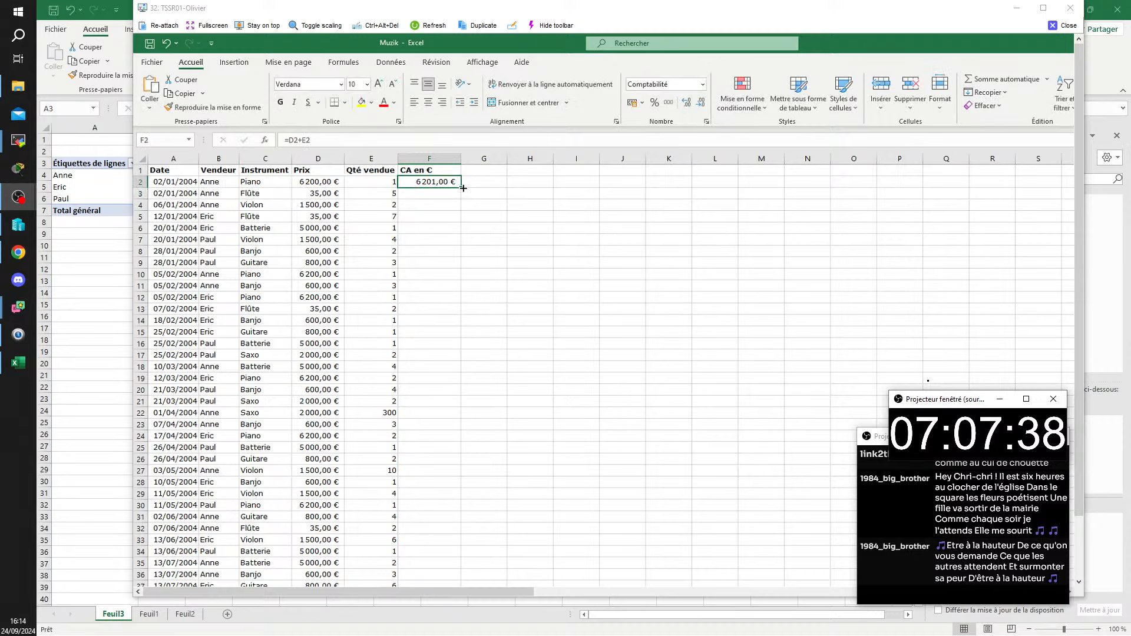
pyautogui.doubleClick(461, 189)
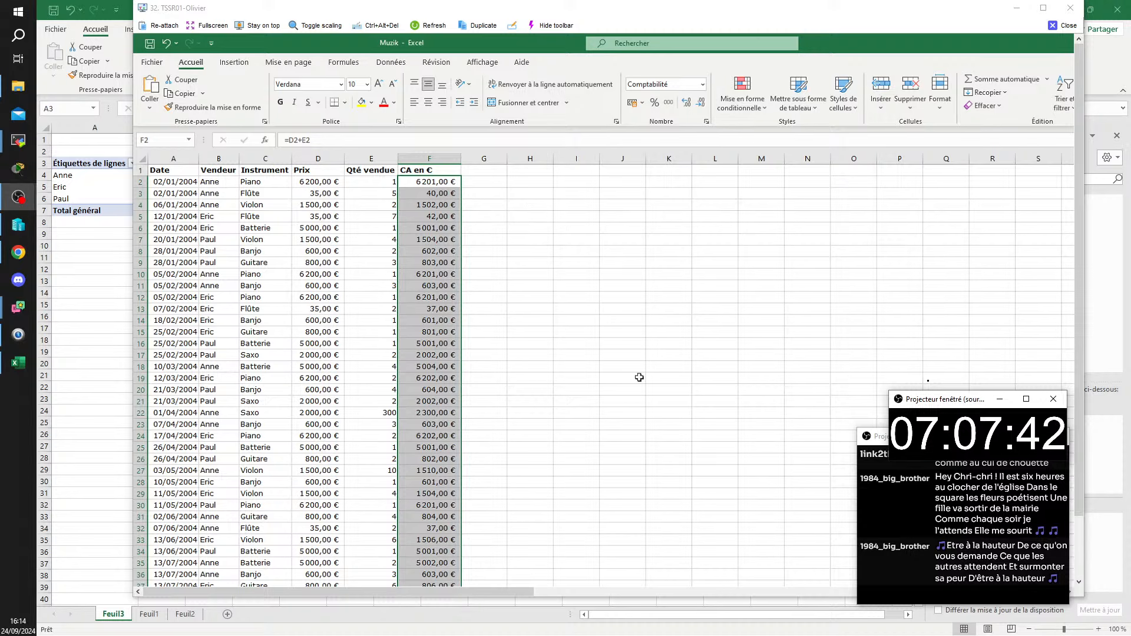
pyautogui.scroll(-5, 783, 457)
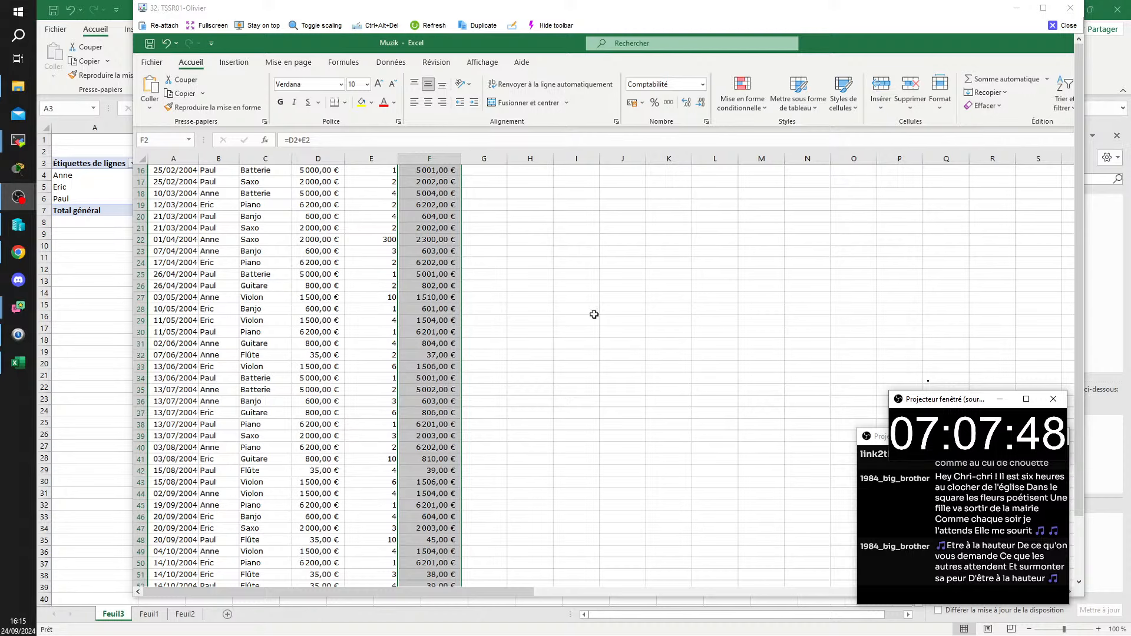
# Step: Return to the second remote workbook's pivot table and refresh it with the calculated CA en € data
pyautogui.hotkey('ctrl', 'pageup')
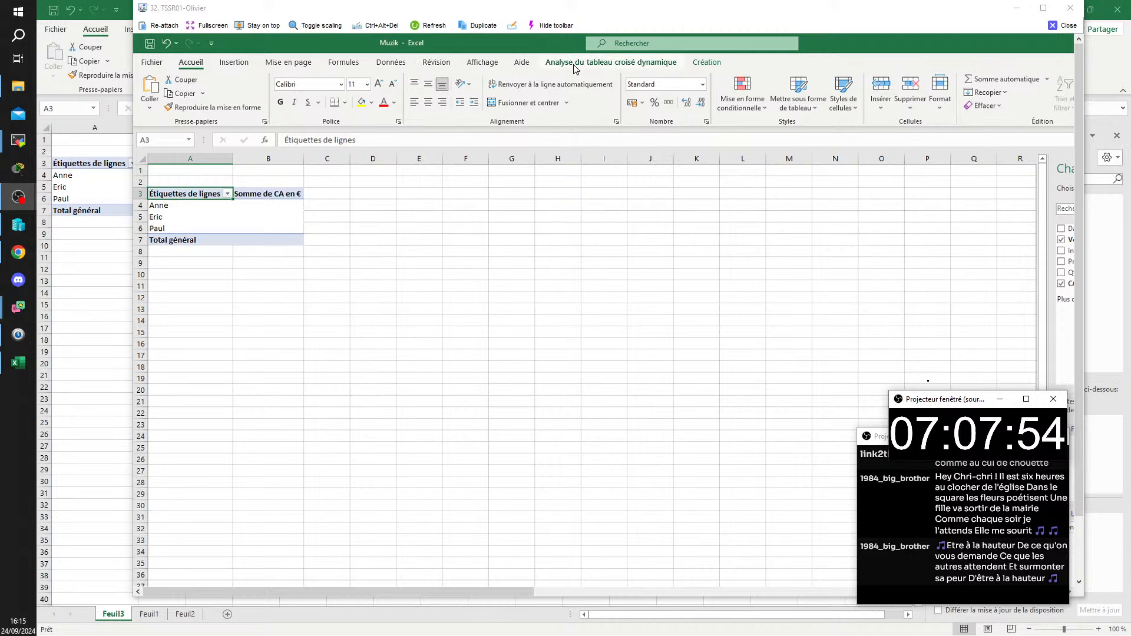
pyautogui.click(610, 63)
pyautogui.click(665, 89)
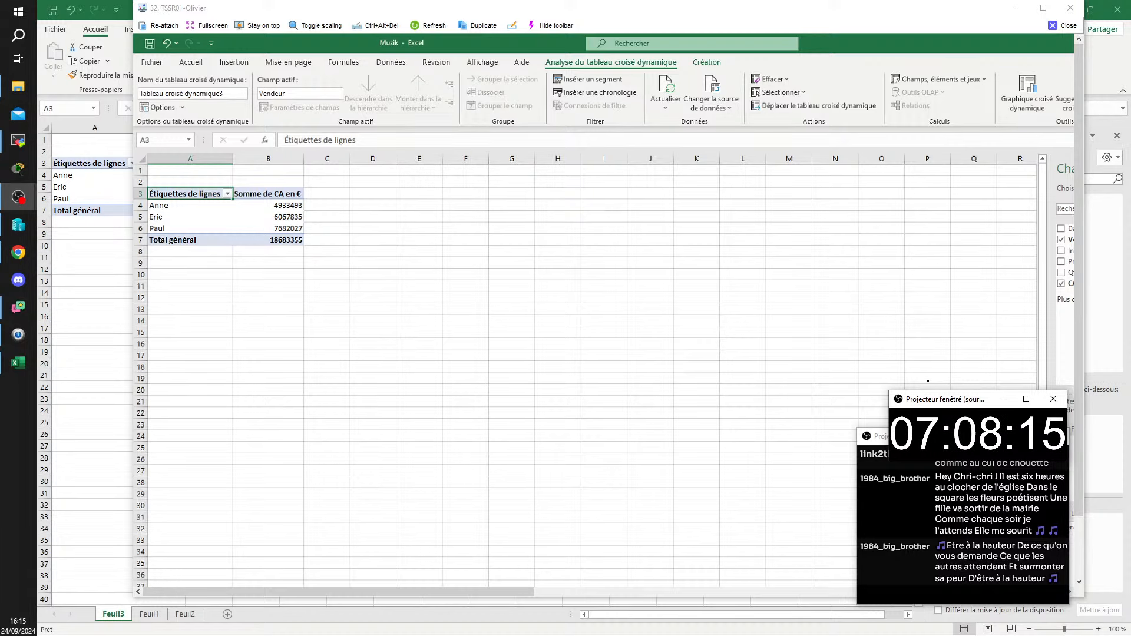
# Step: Browse the remote sales data rows to review the Vendeur, Instrument and CA en € entries
pyautogui.hotkey('ctrl', 'pagedown')
pyautogui.click(799, 322)
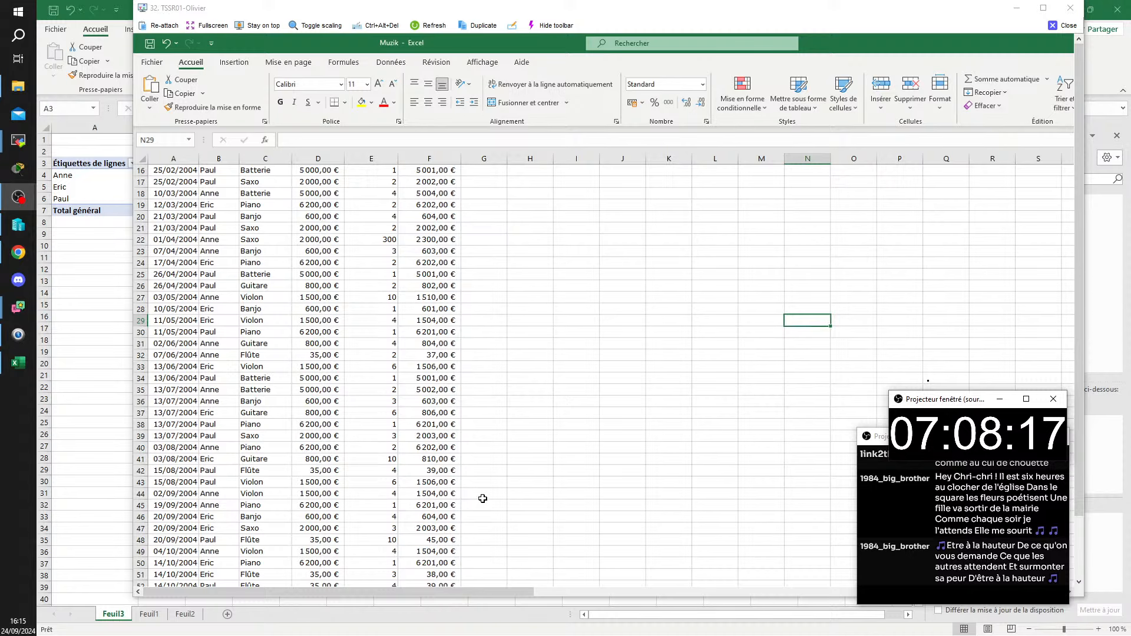
pyautogui.scroll(5, 482, 499)
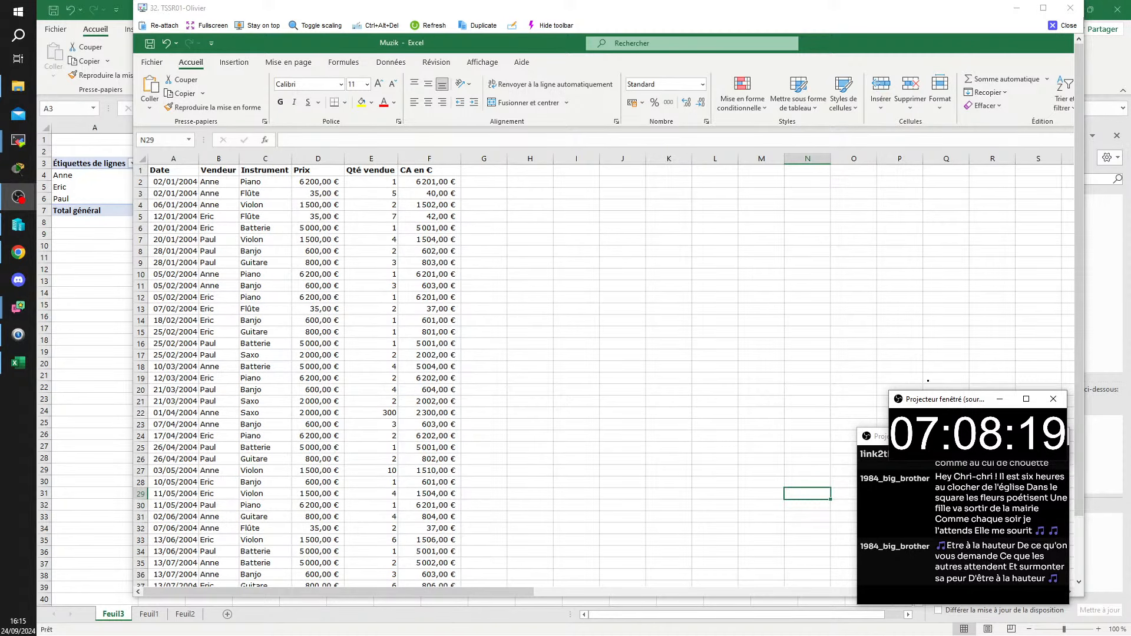
pyautogui.scroll(-20, 326, 538)
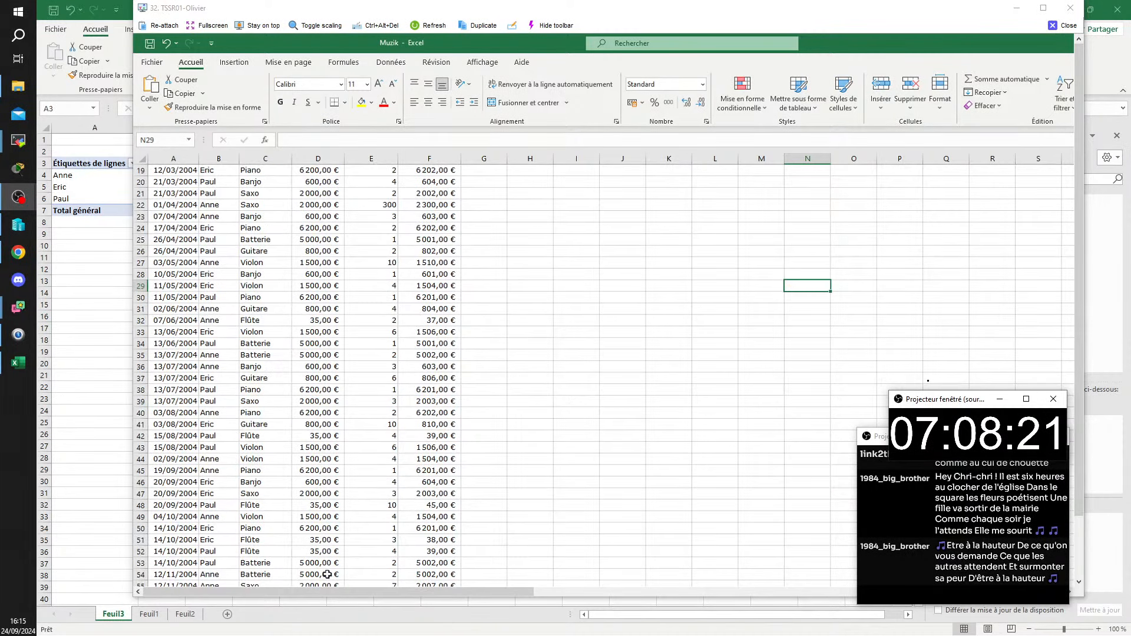
pyautogui.scroll(-20, 301, 536)
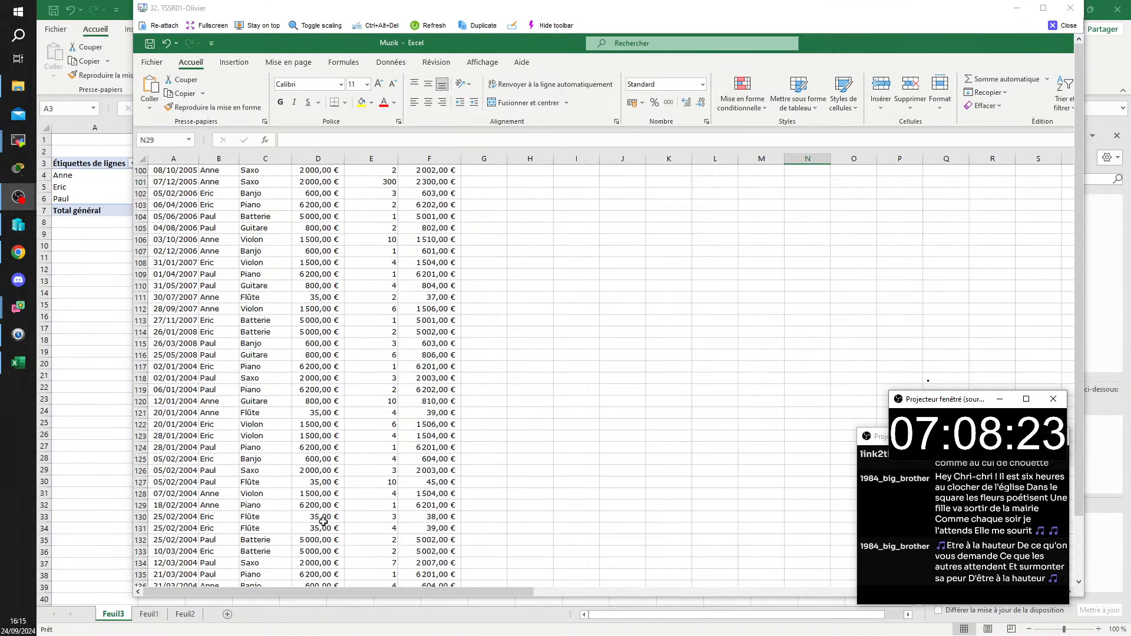
pyautogui.scroll(20, 272, 533)
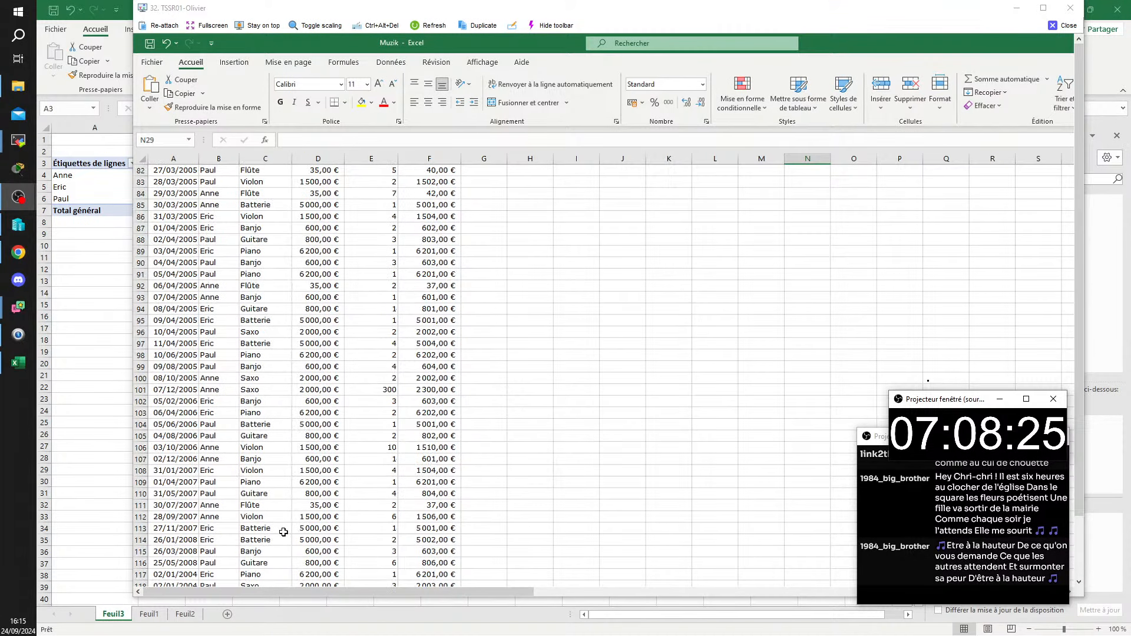
pyautogui.rightClick(237, 159)
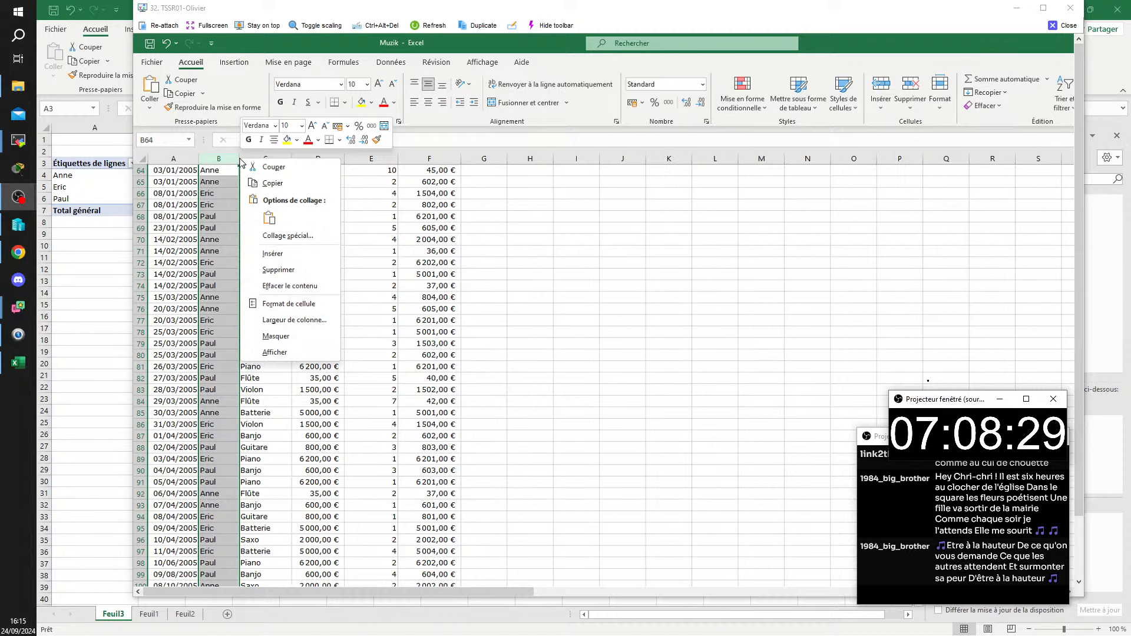
pyautogui.press('Escape')
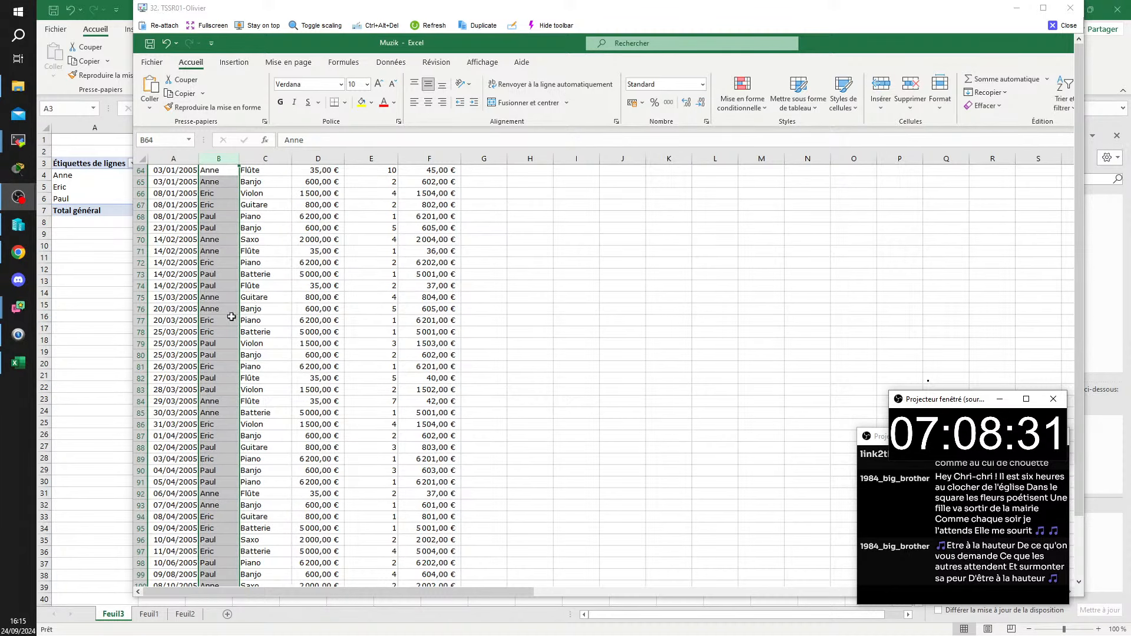
# Step: Replace the Vendeur entries in cells B57, B68, B76 and B83 with the first name of one new seller
pyautogui.scroll(5, 221, 288)
pyautogui.click(230, 262)
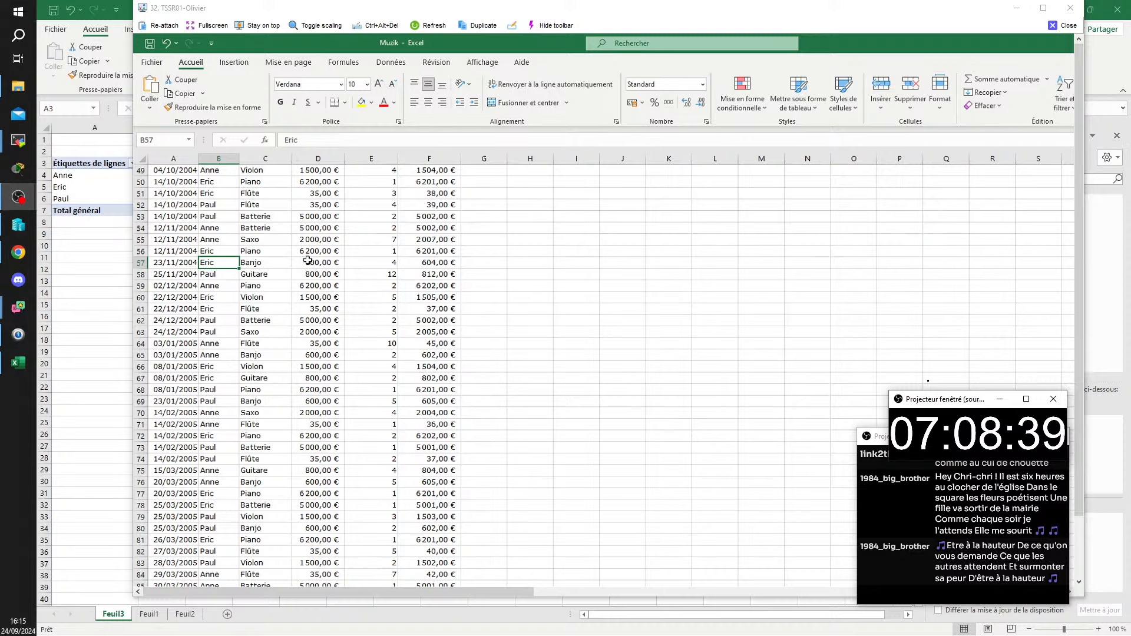
pyautogui.write('pierre')
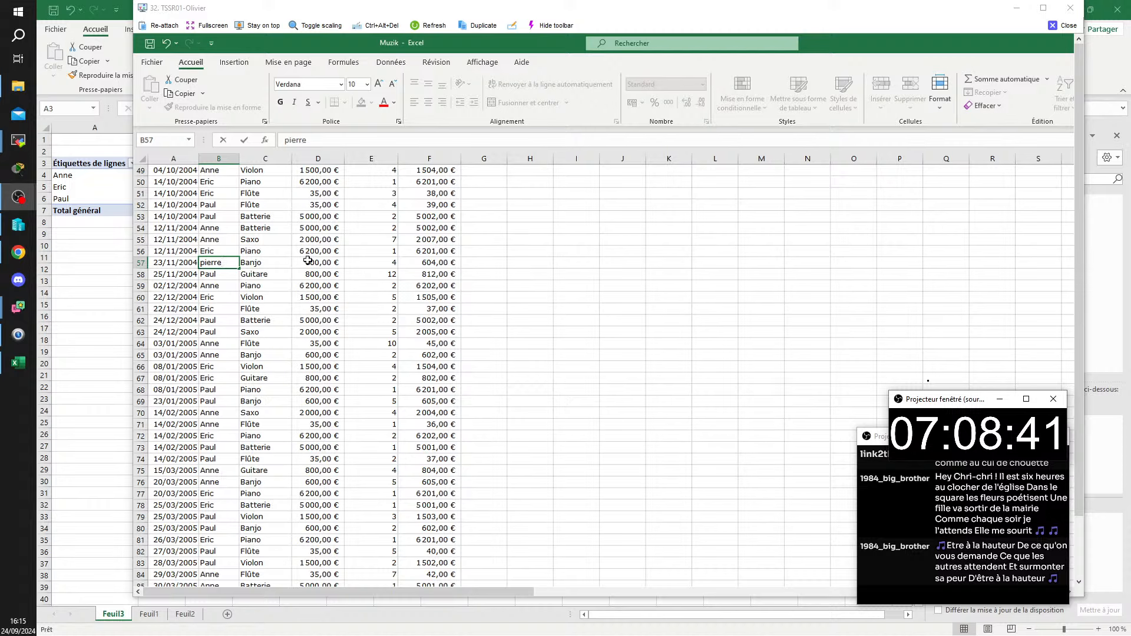
pyautogui.click(219, 387)
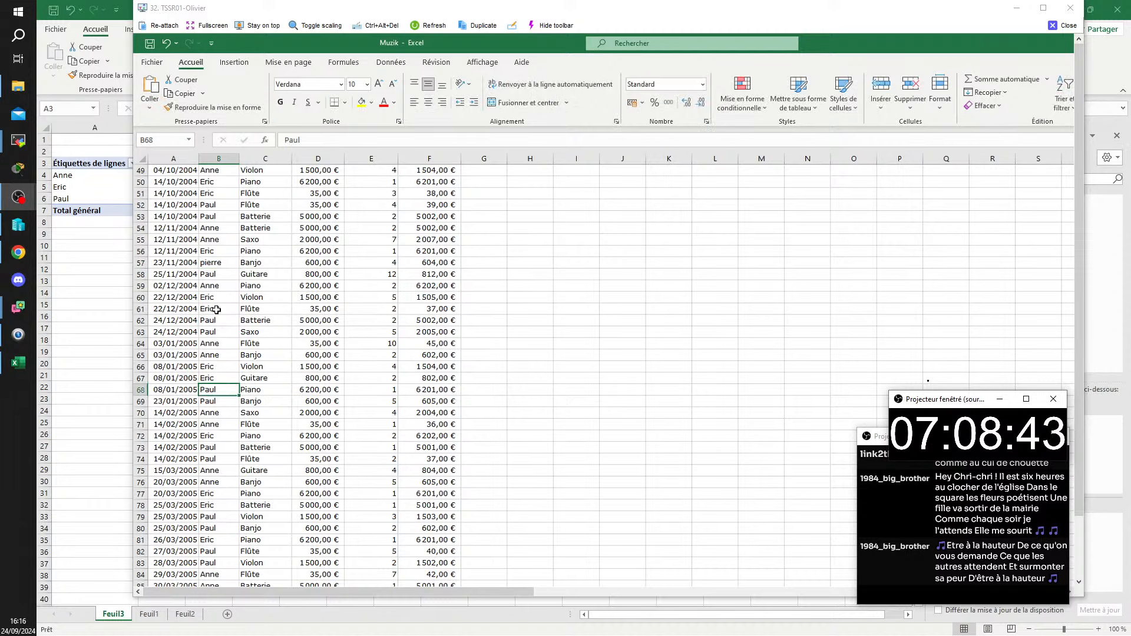
pyautogui.write('pierre')
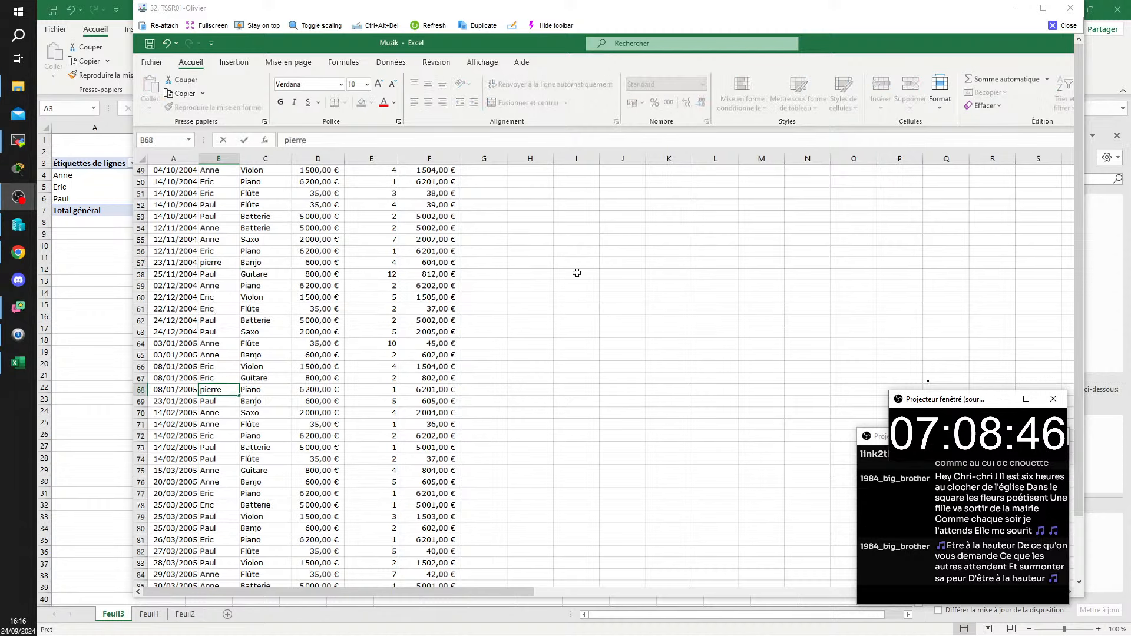
pyautogui.click(227, 481)
pyautogui.write('pierre')
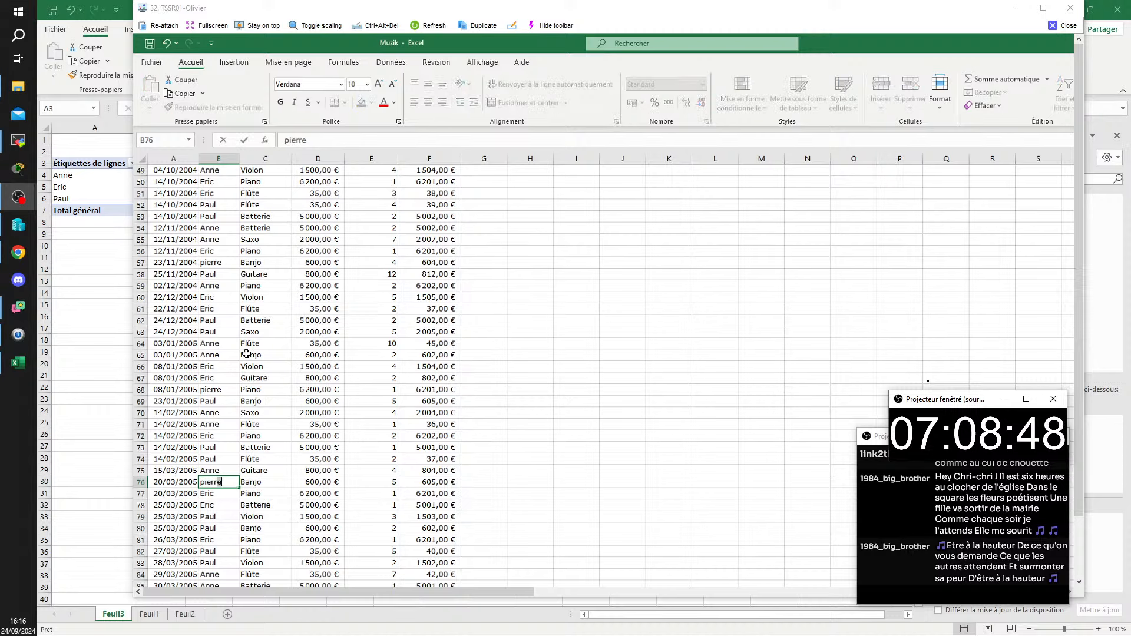
pyautogui.click(220, 562)
pyautogui.write('pierre')
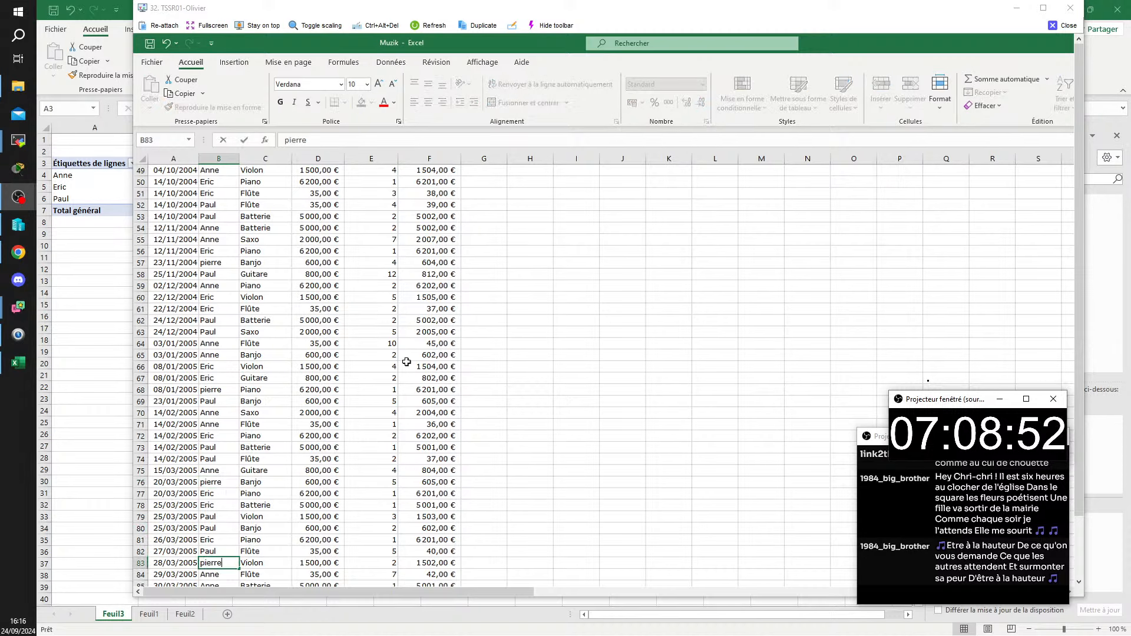
pyautogui.click(707, 495)
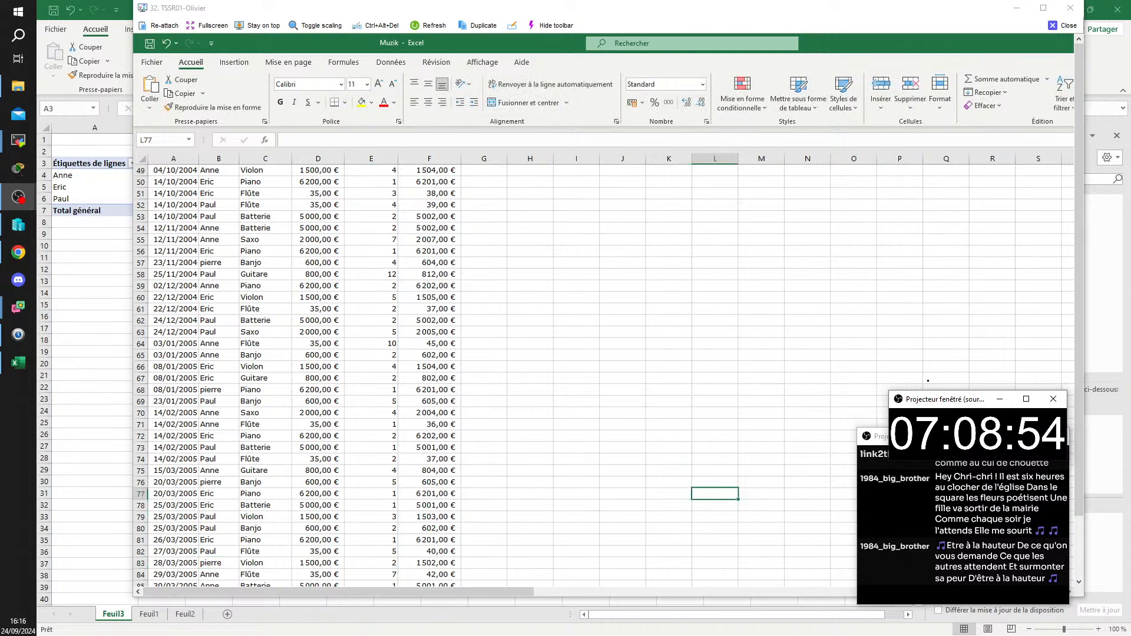
# Step: Refresh the remote pivot table by Vendeur to take in the changed seller entries
pyautogui.hotkey('ctrl', 'pageup')
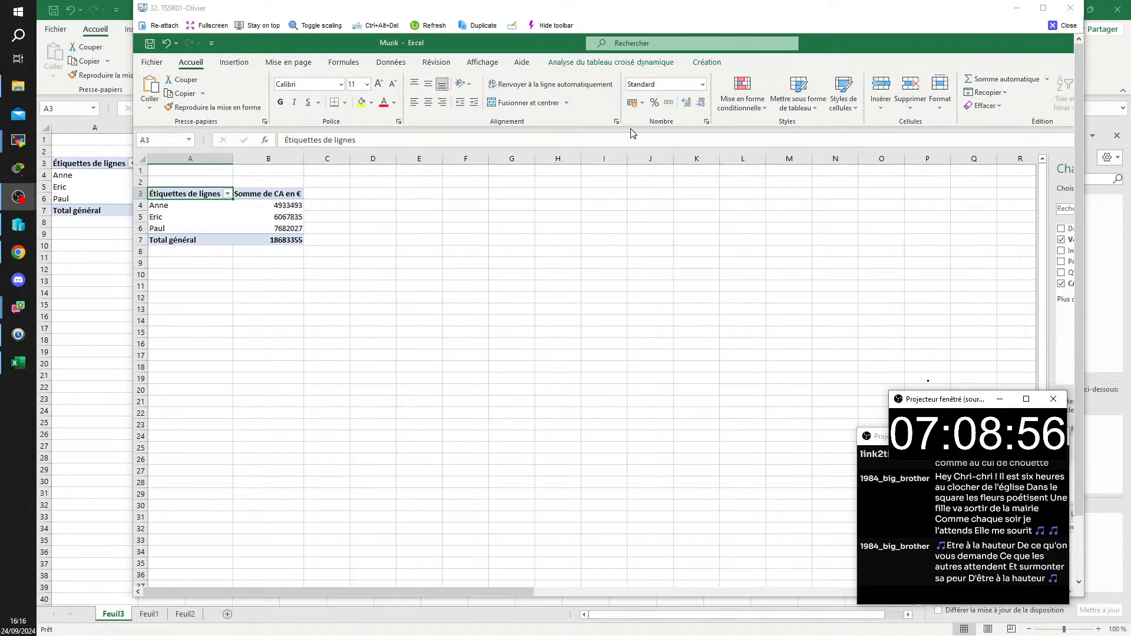
pyautogui.click(595, 65)
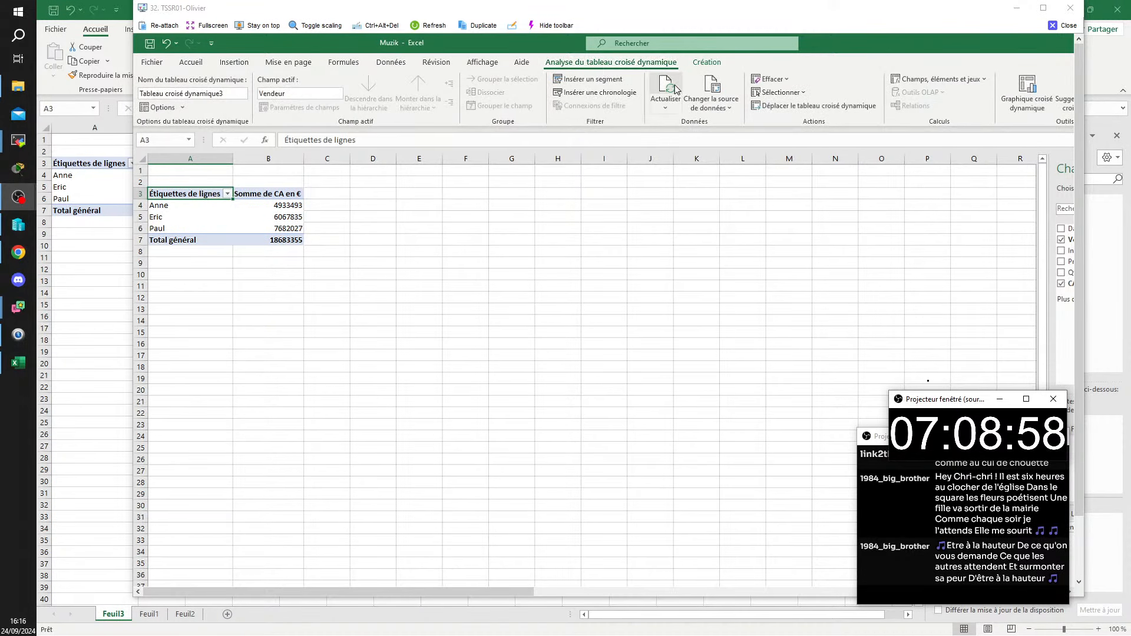
pyautogui.click(665, 88)
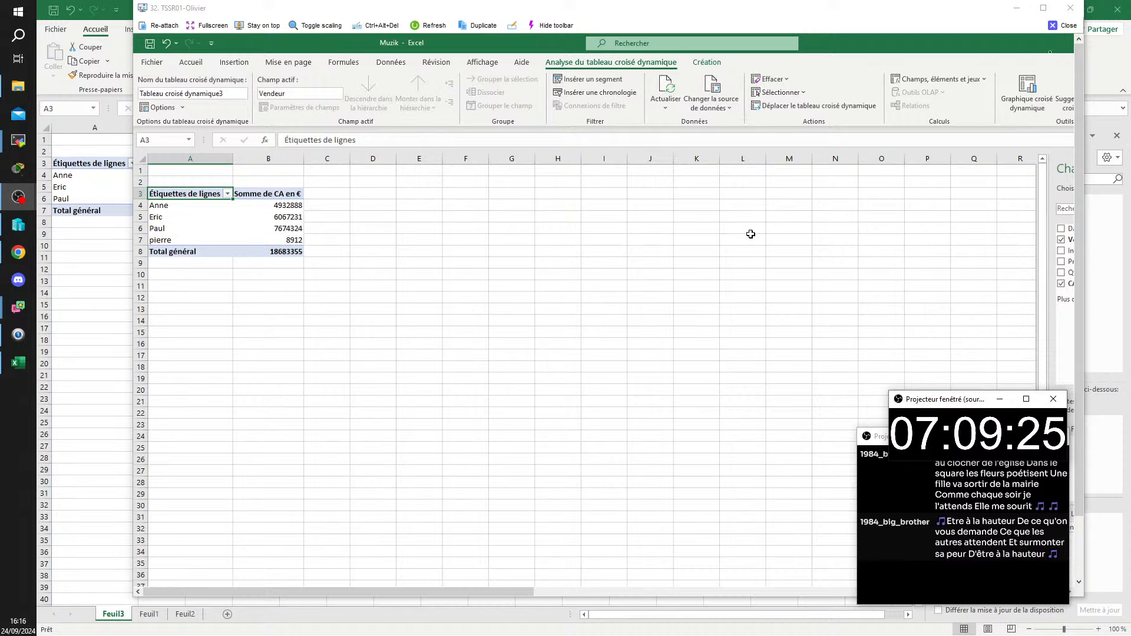
# Step: Examine the Vendeur filter options in the remote pivot table's row labels without applying a filter
pyautogui.click(258, 193)
pyautogui.click(228, 195)
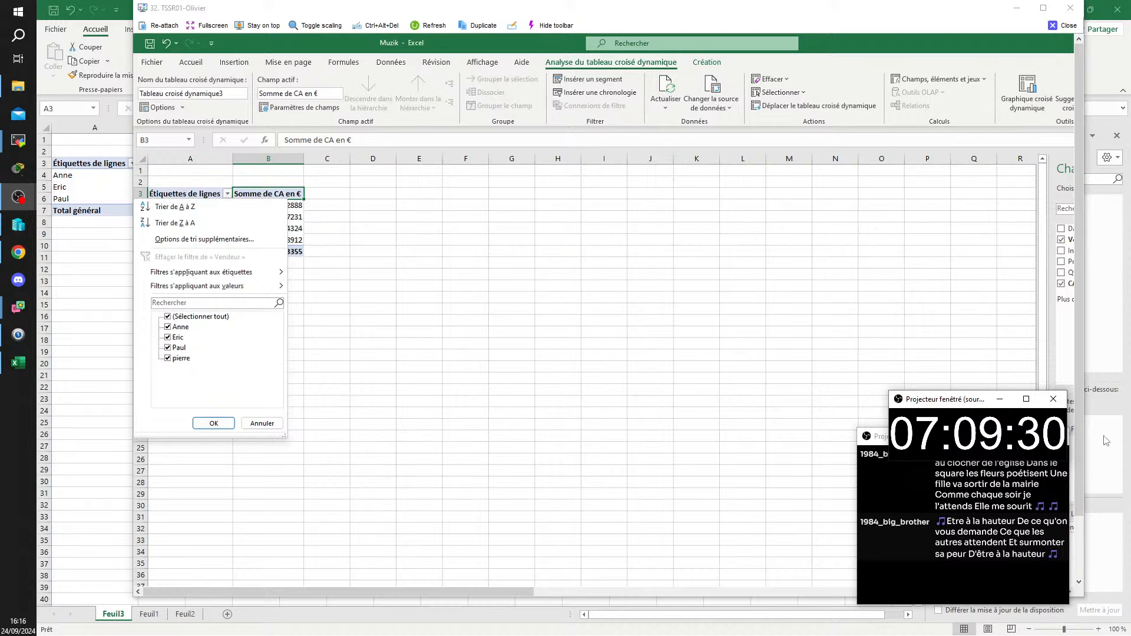
pyautogui.click(167, 318)
pyautogui.click(633, 387)
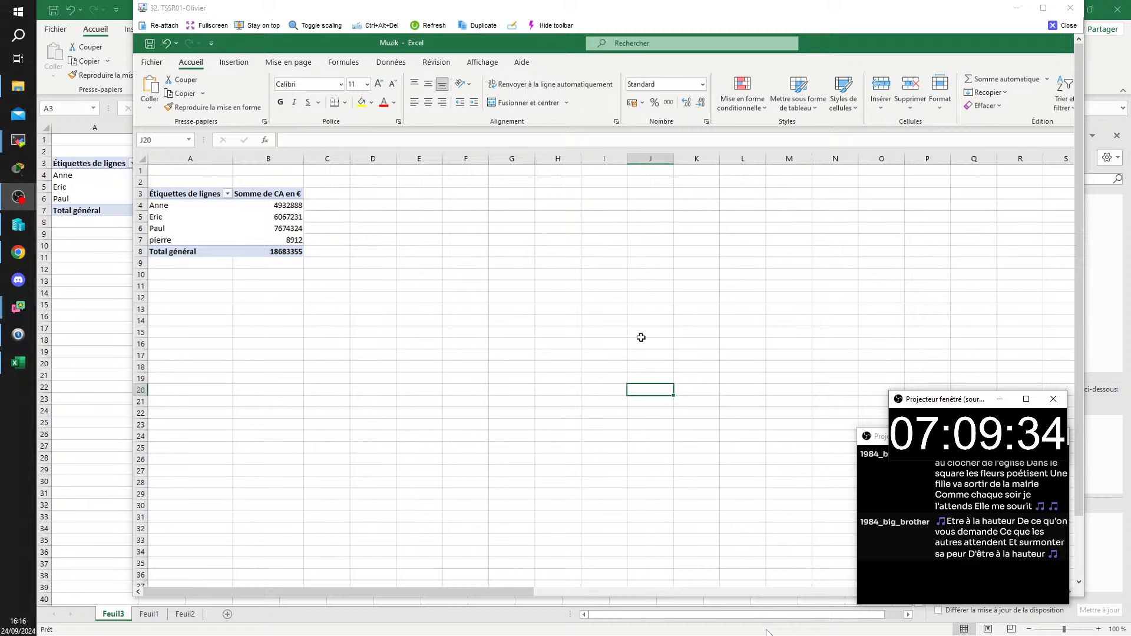
# Step: Close the second remote session window and move the floating timer away from the local pivot table's field areas
pyautogui.click(1067, 26)
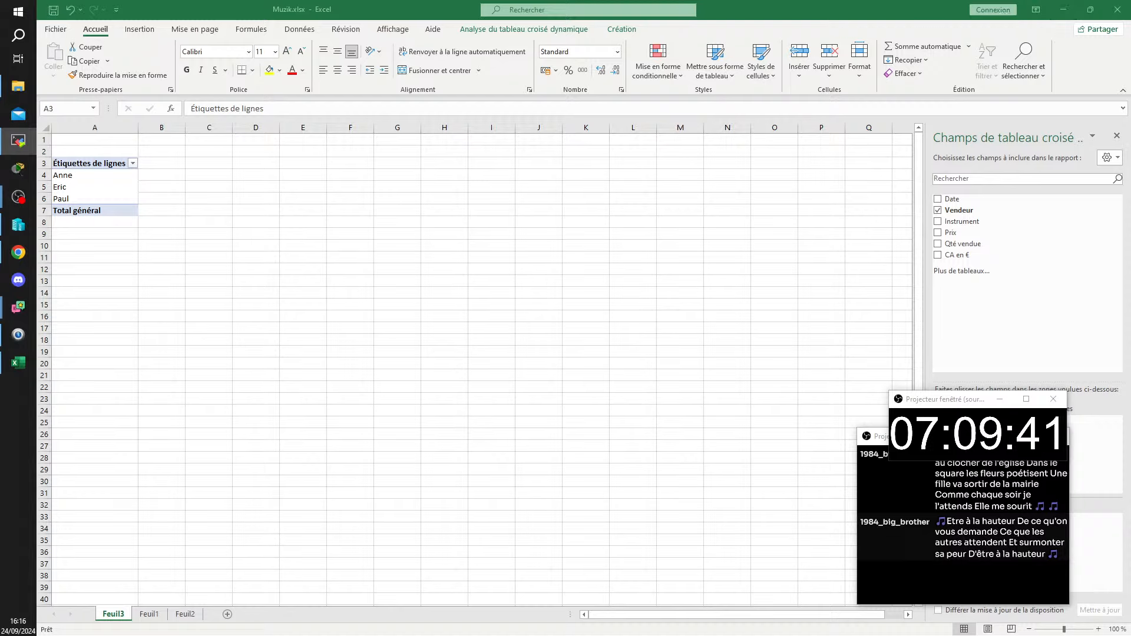
pyautogui.moveTo(961, 400); pyautogui.dragTo(628, 483)
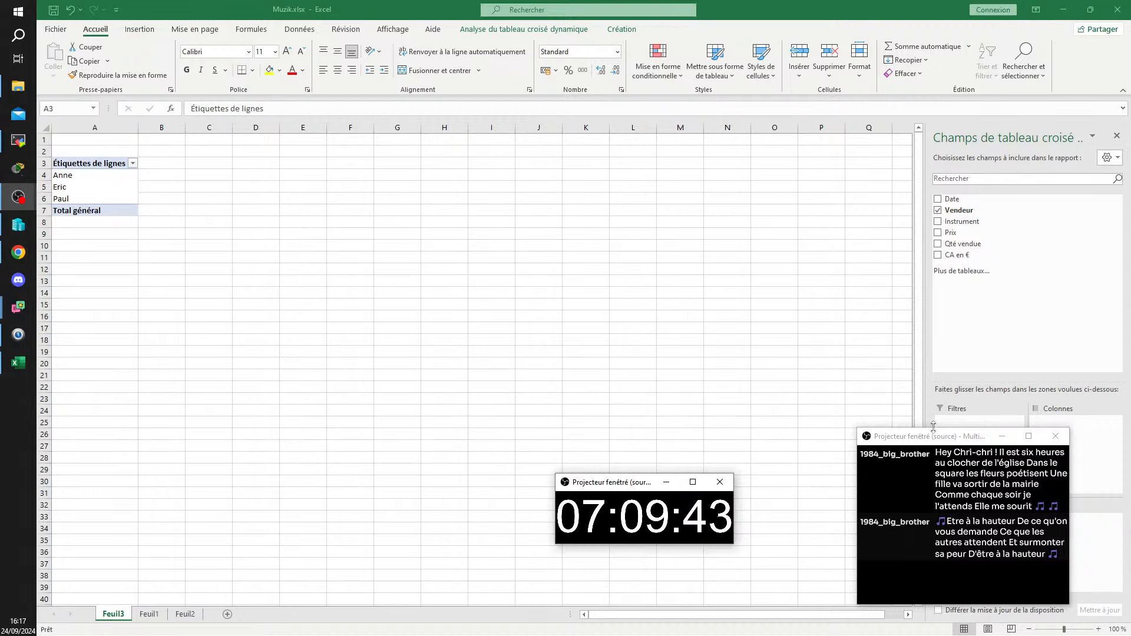
# Step: Uncover the pivot table's field areas, then place Instrument in the rows and Vendeur in the columns
pyautogui.click(929, 446)
pyautogui.moveTo(927, 442); pyautogui.dragTo(375, 368)
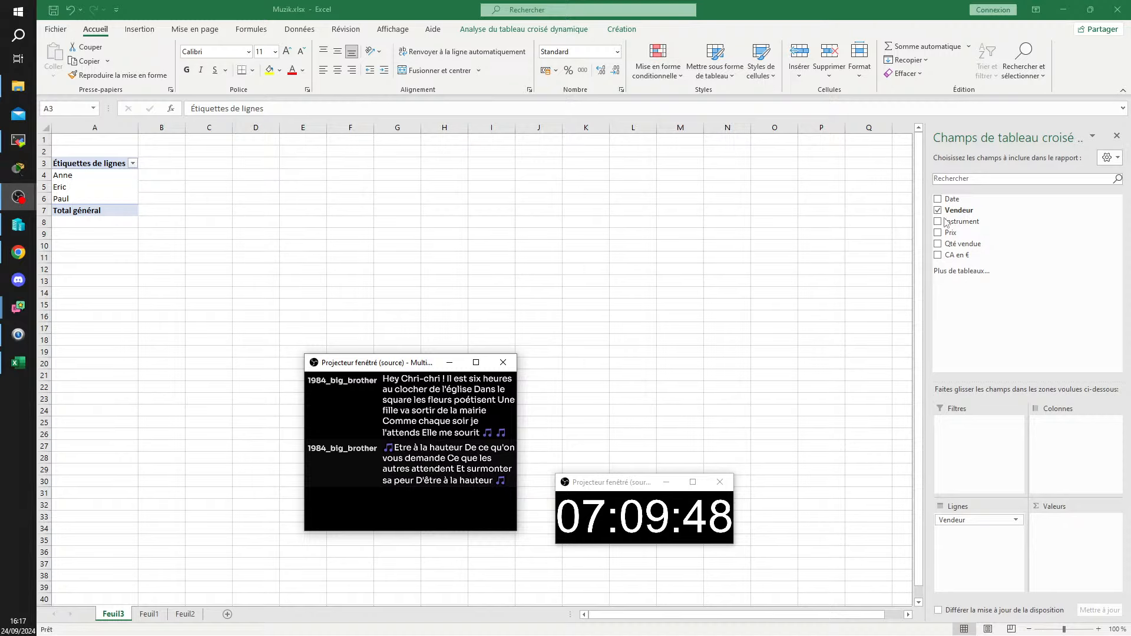
pyautogui.click(962, 229)
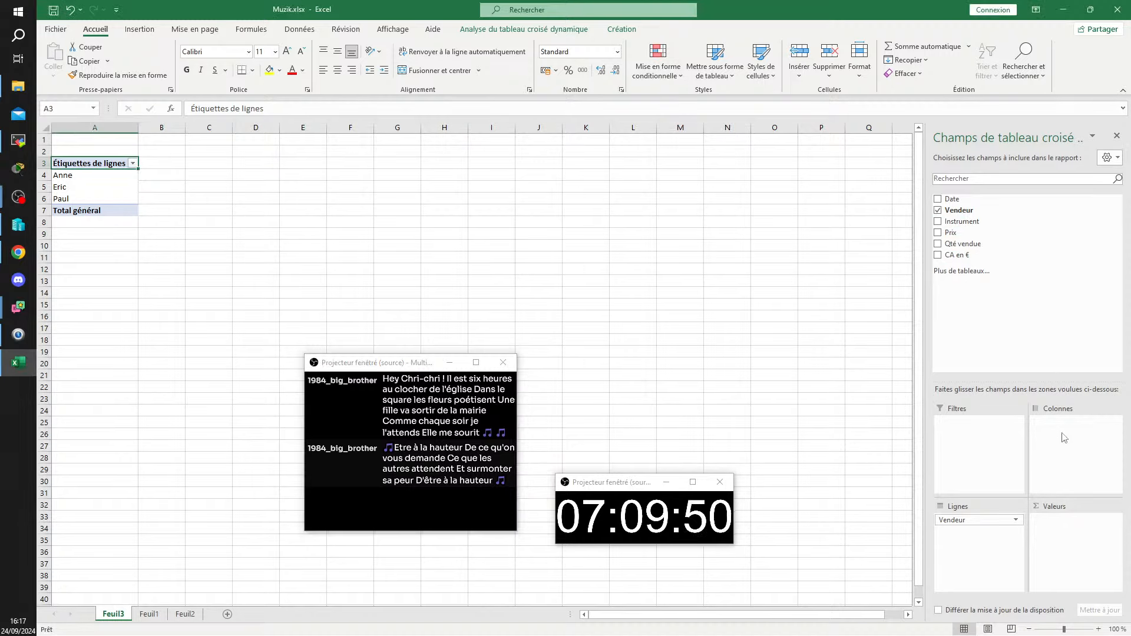
pyautogui.moveTo(961, 221); pyautogui.dragTo(1060, 431)
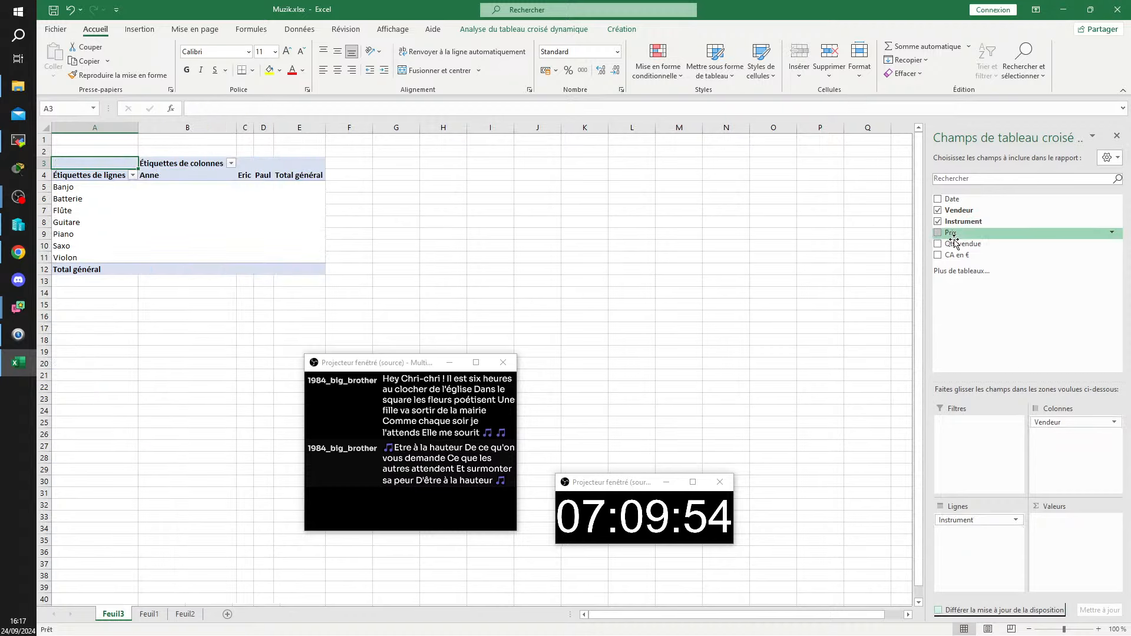
# Step: Add the sum of CA en € as the pivot table's values and nest Vendeur beneath Instrument in the rows
pyautogui.moveTo(958, 257); pyautogui.dragTo(1046, 547)
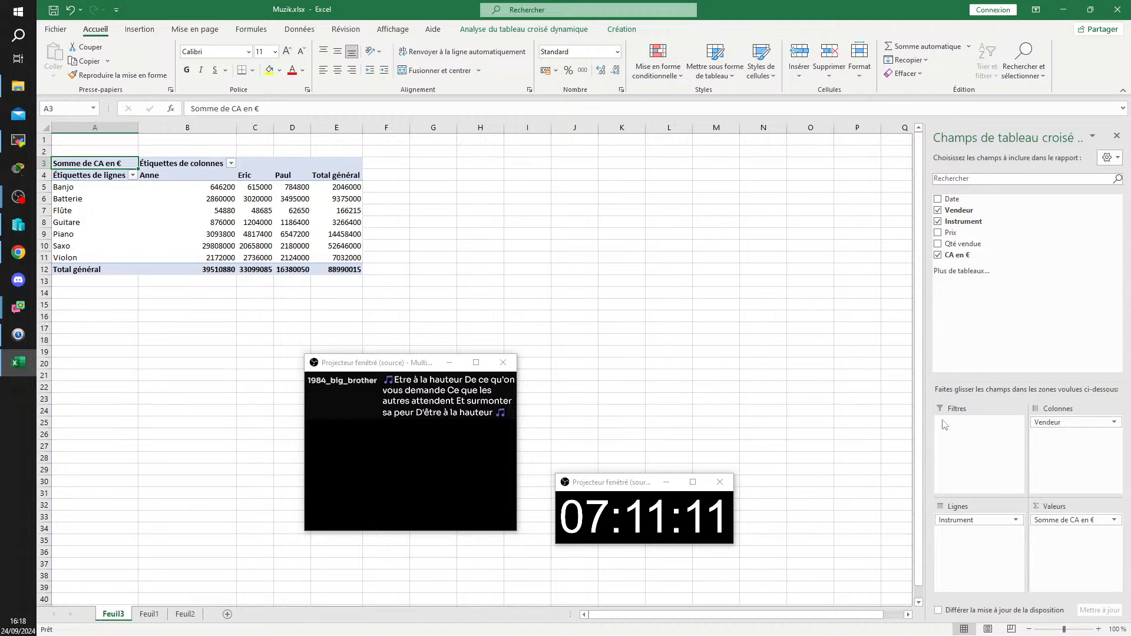
pyautogui.moveTo(1053, 423); pyautogui.dragTo(957, 538)
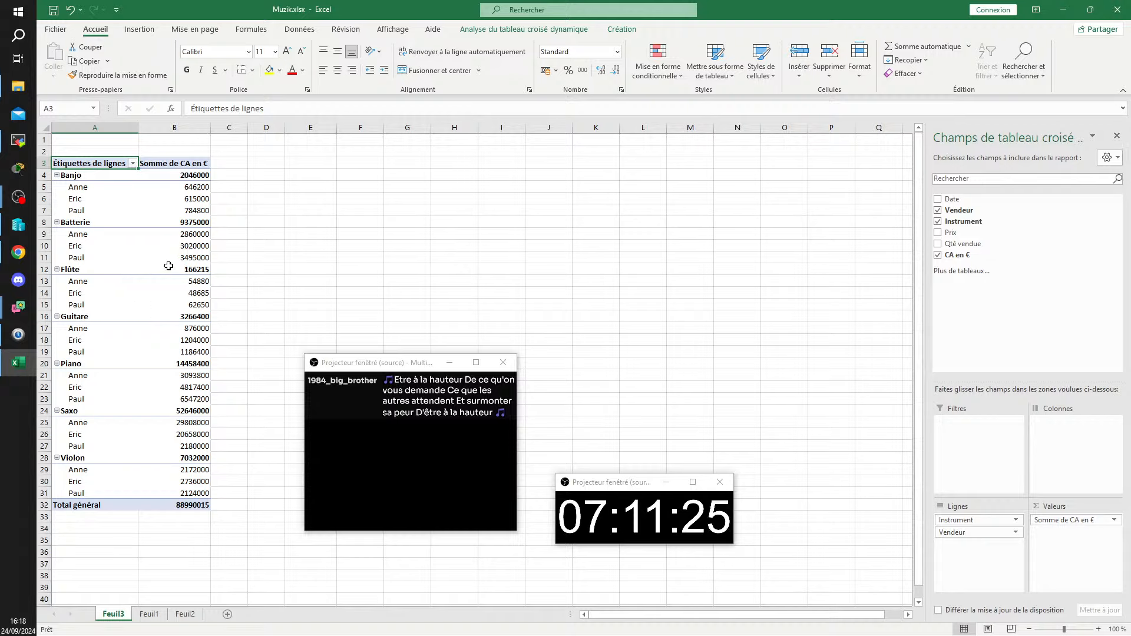
pyautogui.moveTo(168, 266)
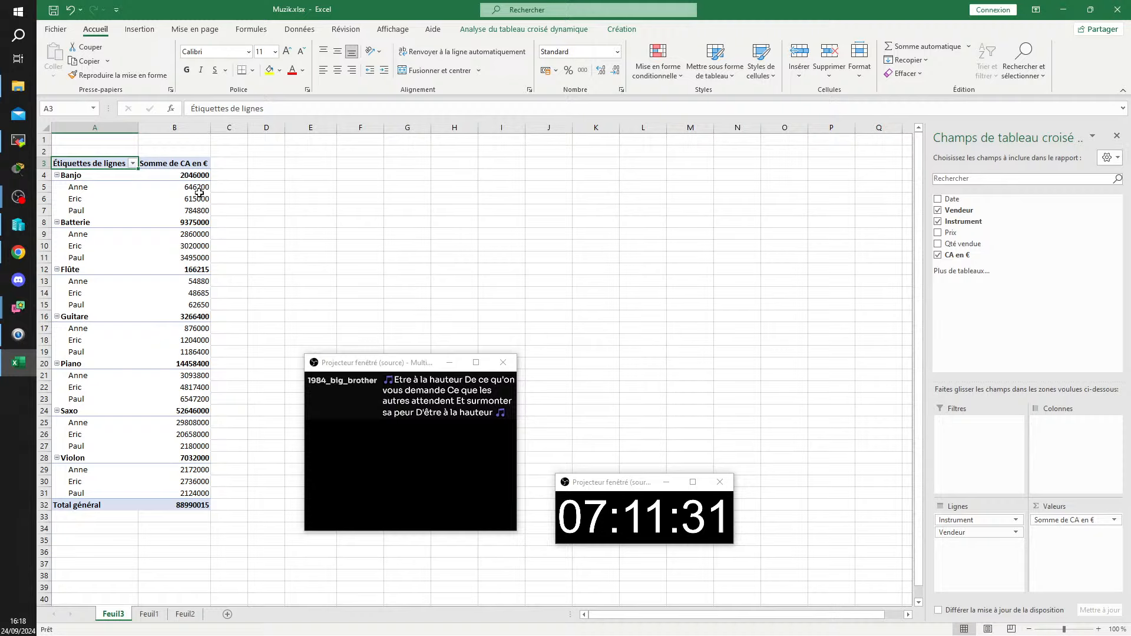
# Step: Examine the Instrument sort options and the menu of the Somme de CA en € value field without applying anything
pyautogui.click(133, 164)
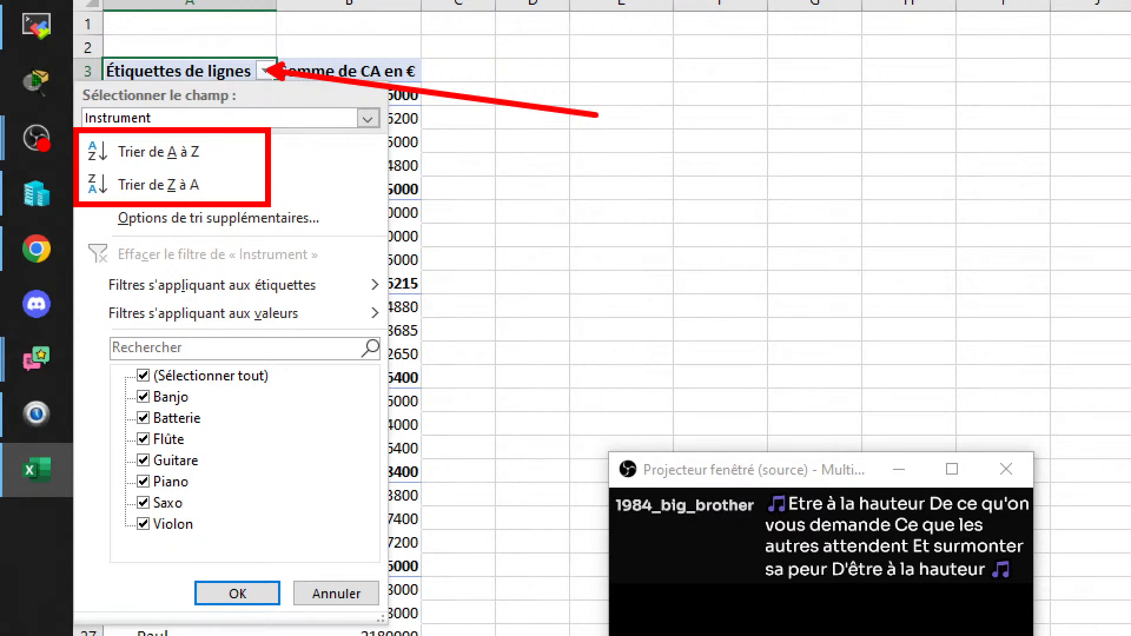
pyautogui.press('Escape')
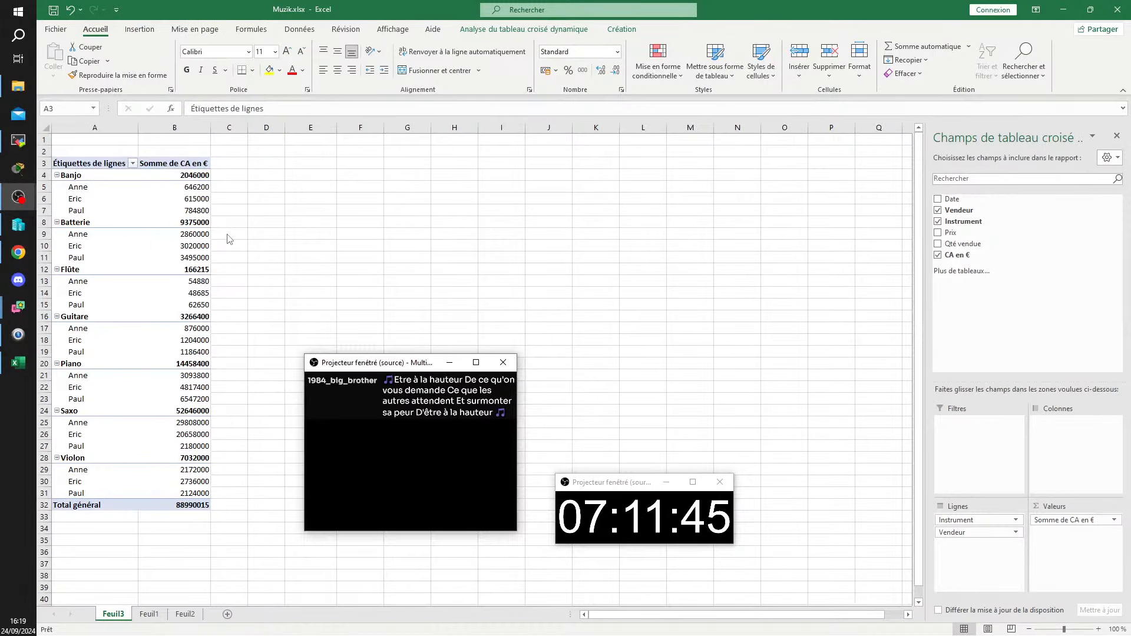
pyautogui.click(190, 156)
pyautogui.click(186, 164)
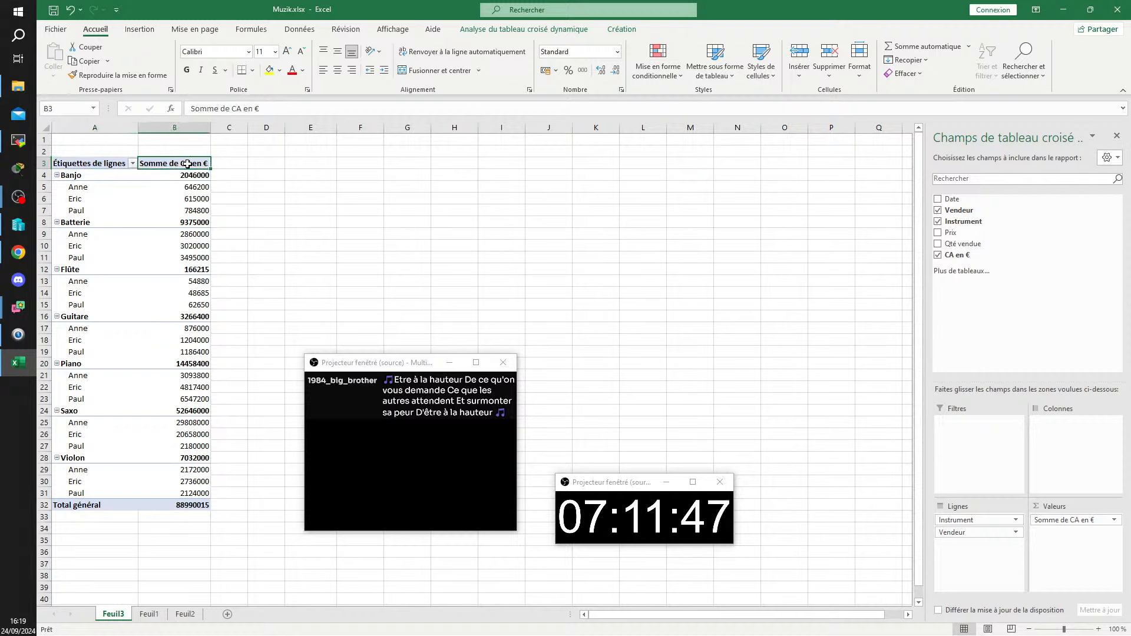
pyautogui.click(1114, 520)
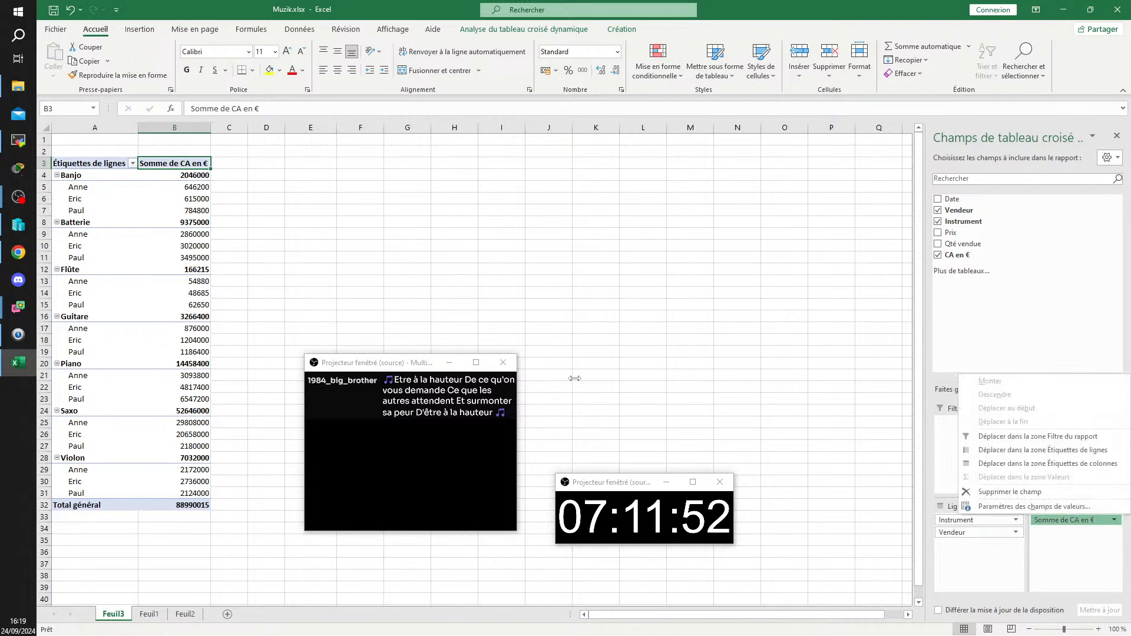
pyautogui.click(143, 167)
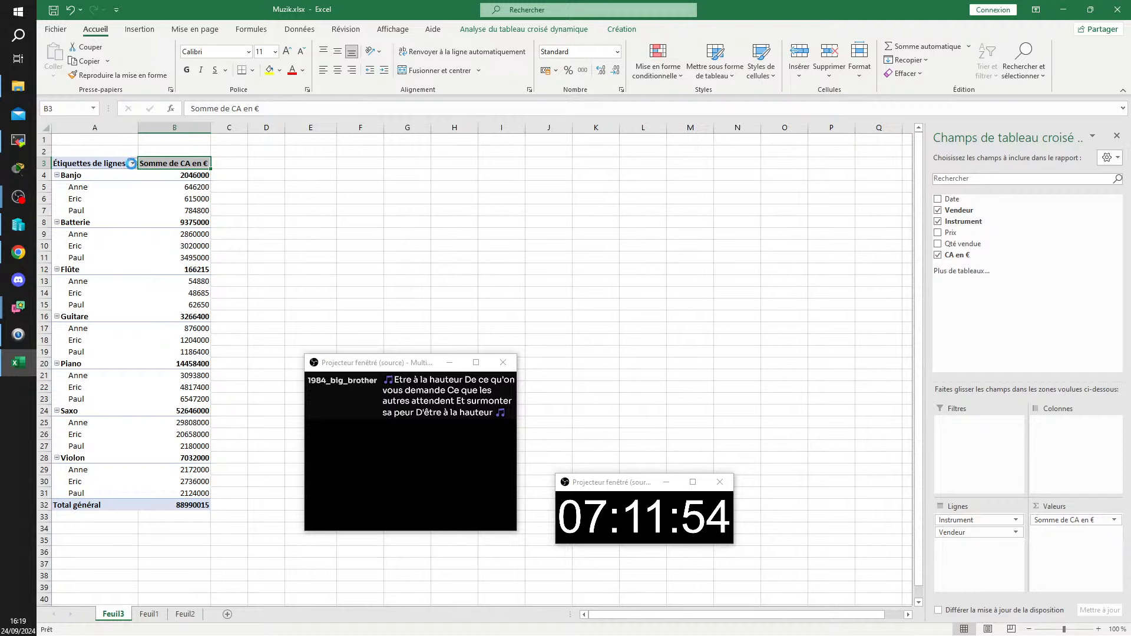
pyautogui.click(132, 163)
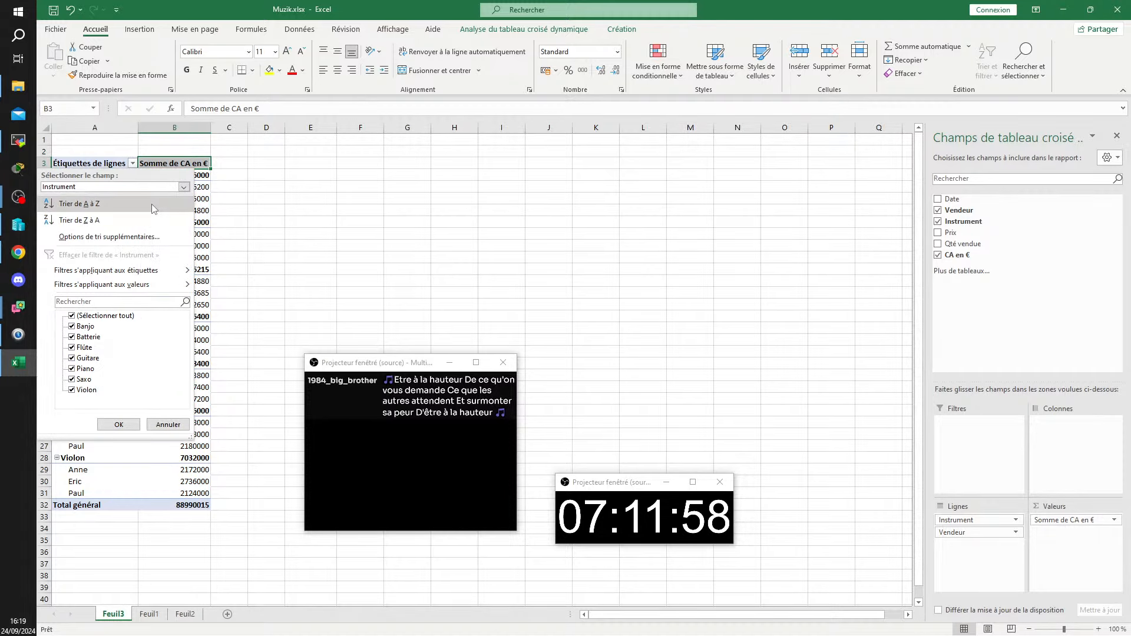
pyautogui.click(152, 238)
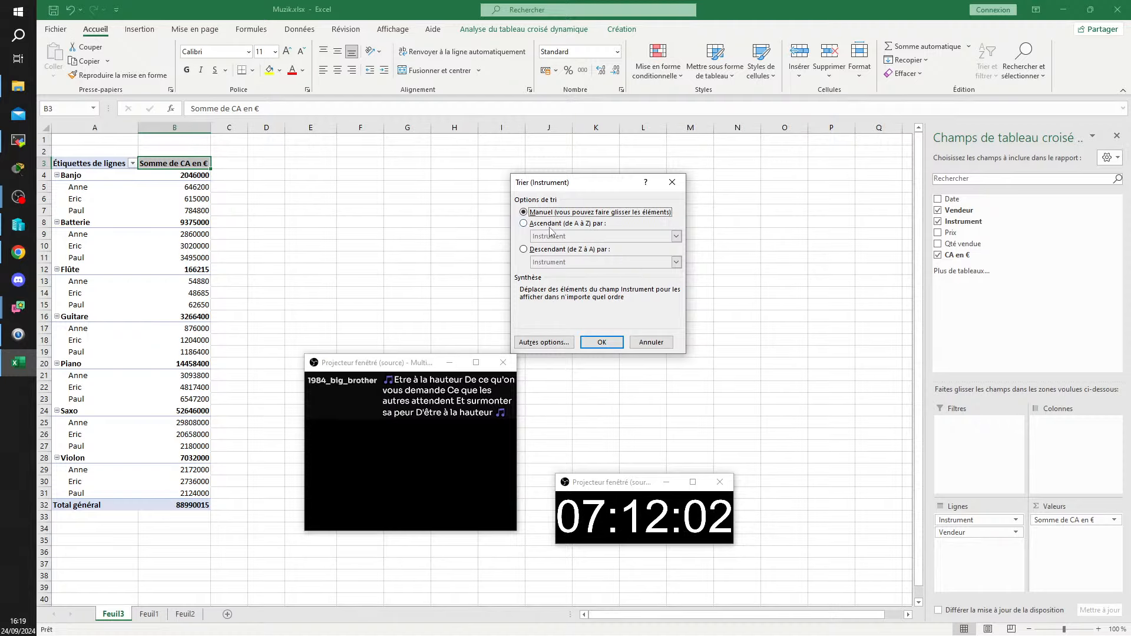
pyautogui.click(649, 343)
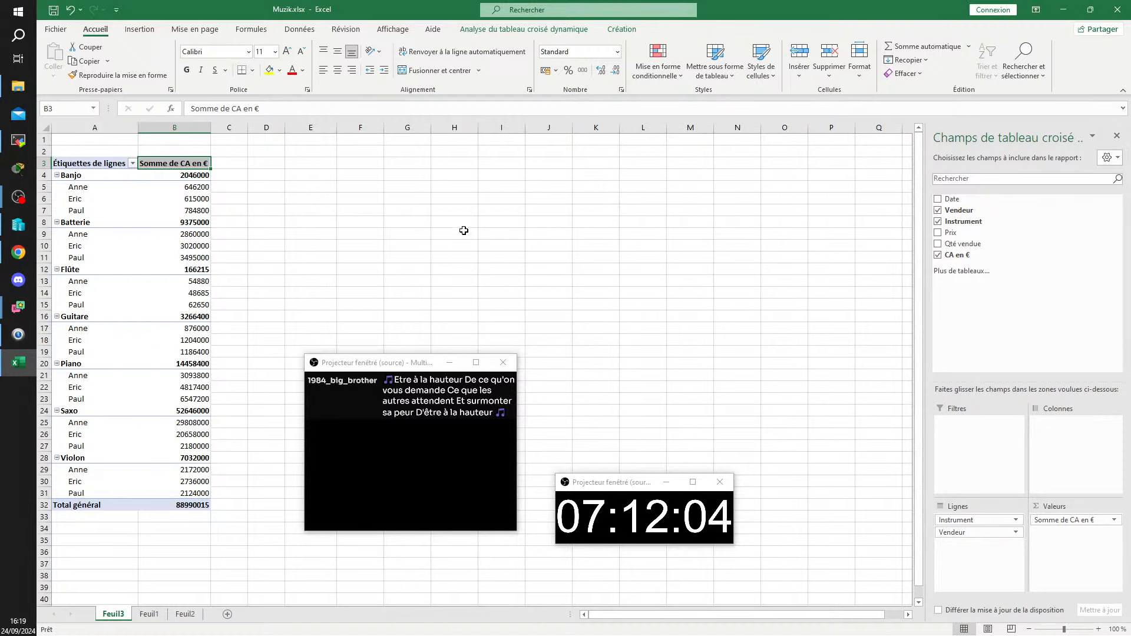
pyautogui.click(308, 198)
pyautogui.click(203, 188)
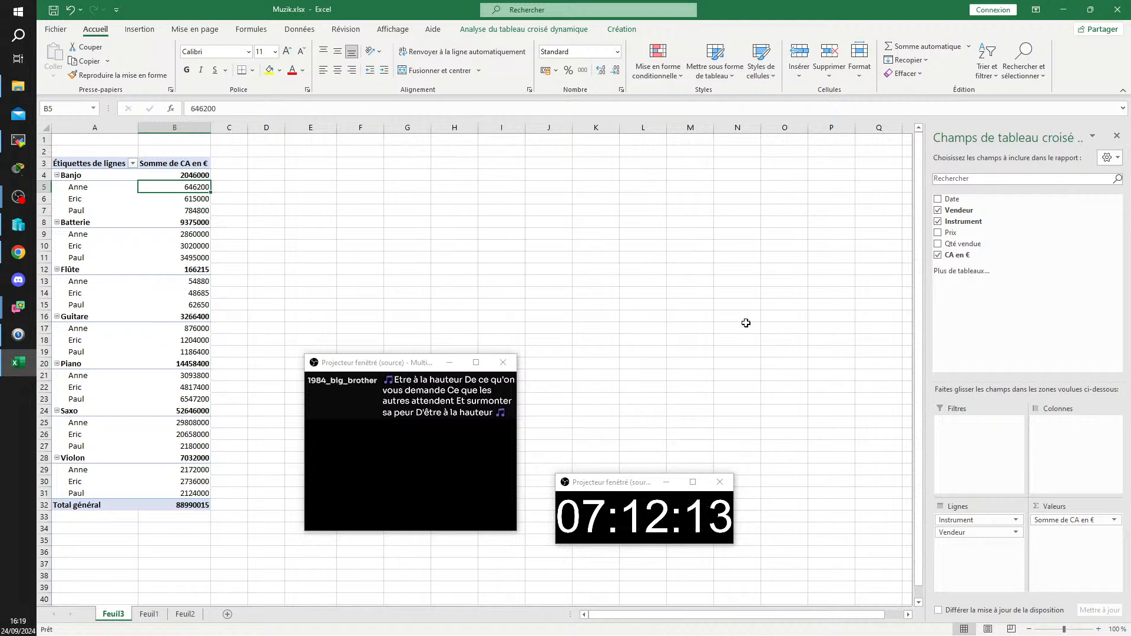
pyautogui.click(105, 163)
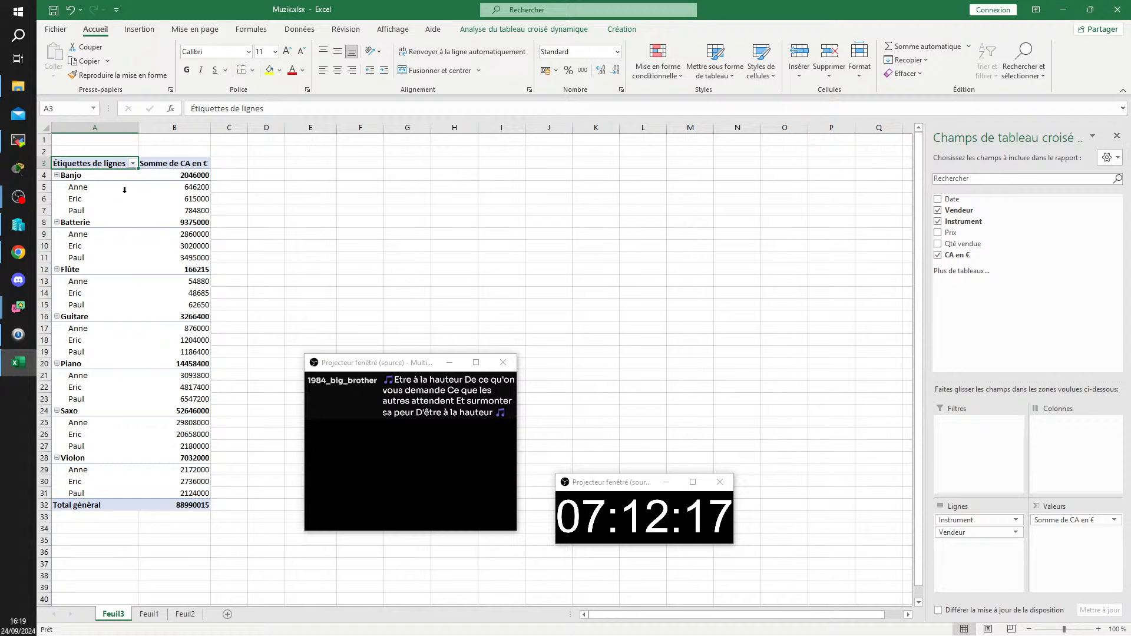
pyautogui.click(195, 178)
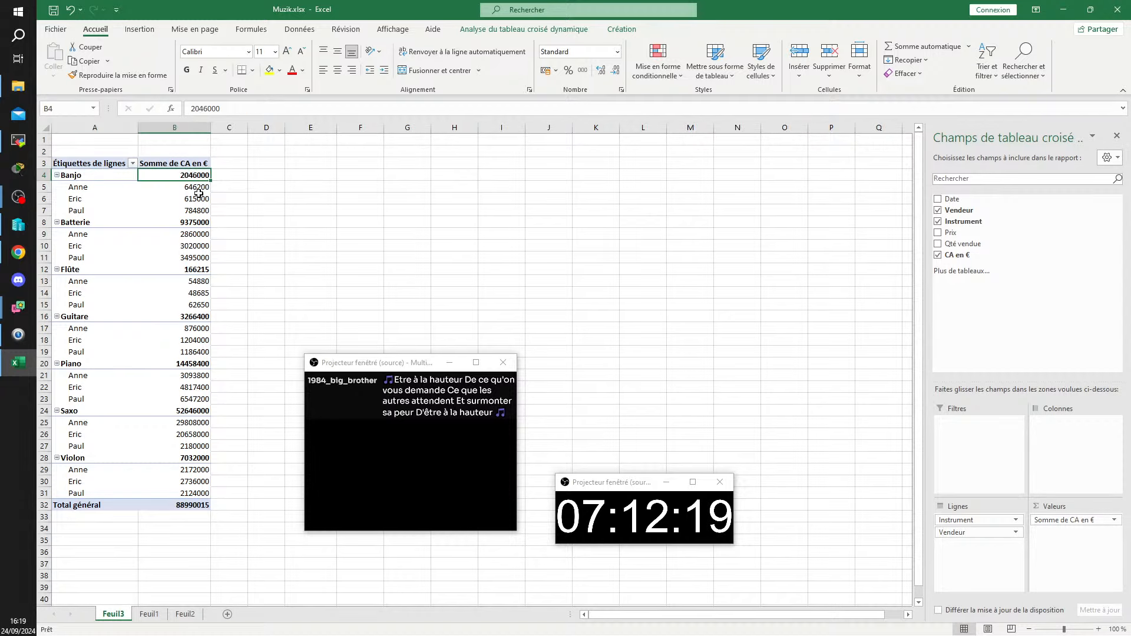
pyautogui.rightClick(199, 177)
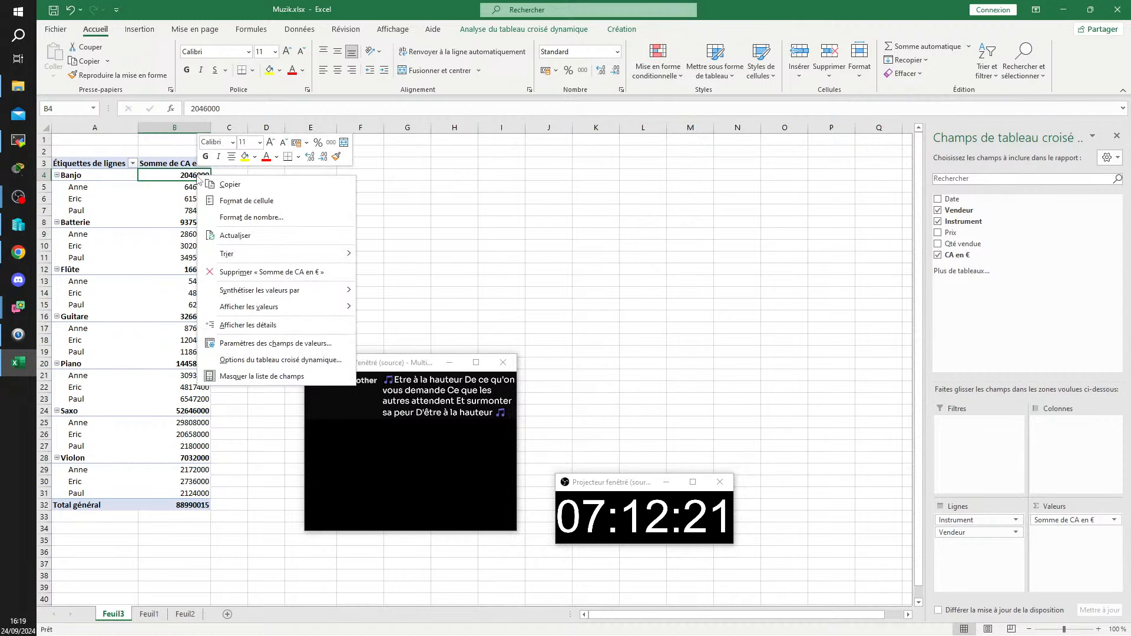
pyautogui.click(91, 164)
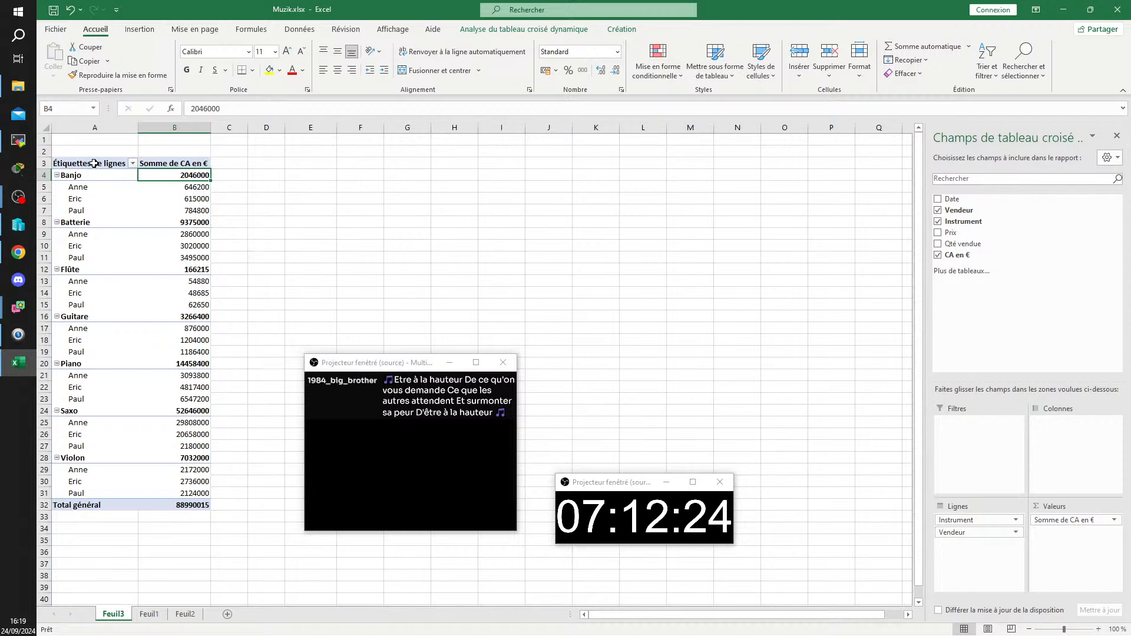
# Step: Choose Vendeur as the row field to sort and open its additional sort options
pyautogui.click(132, 164)
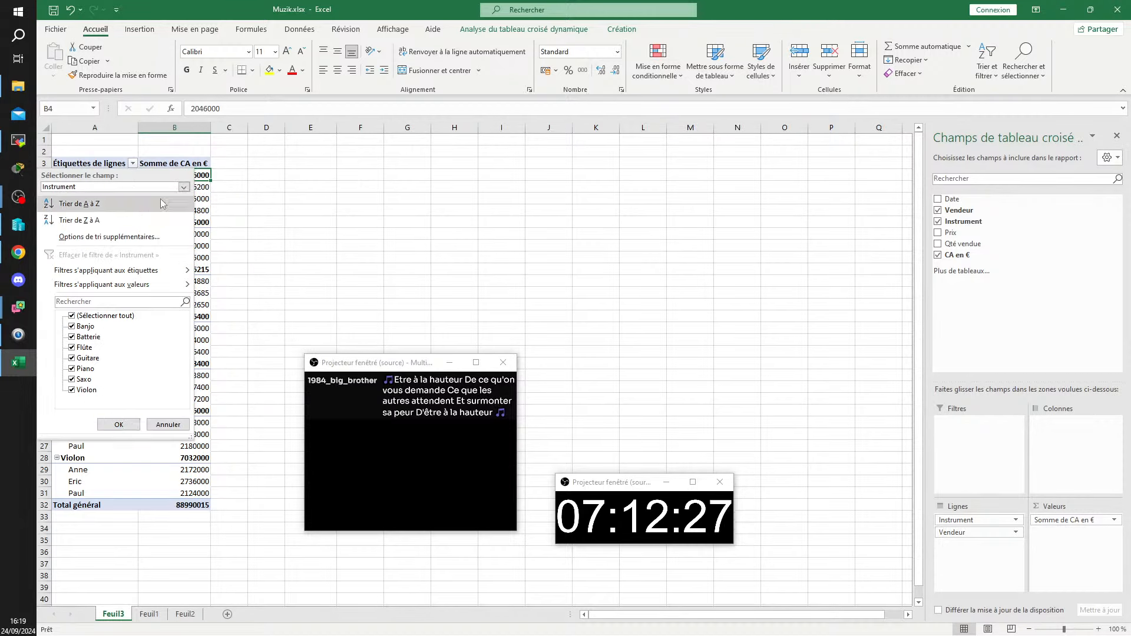
pyautogui.click(184, 187)
pyautogui.click(118, 210)
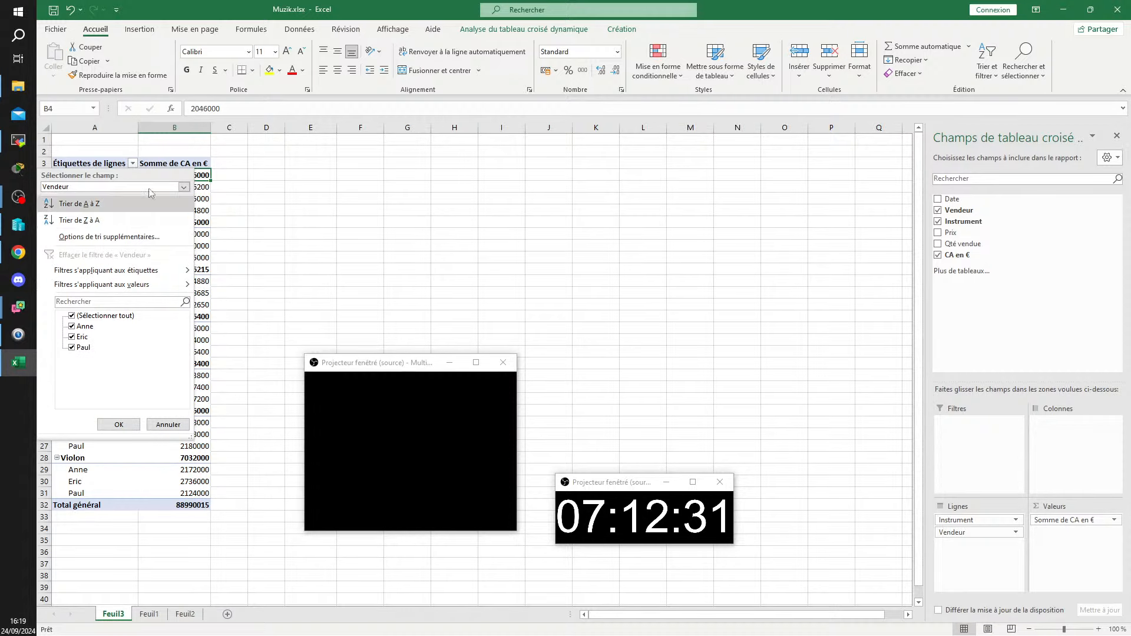
pyautogui.click(184, 187)
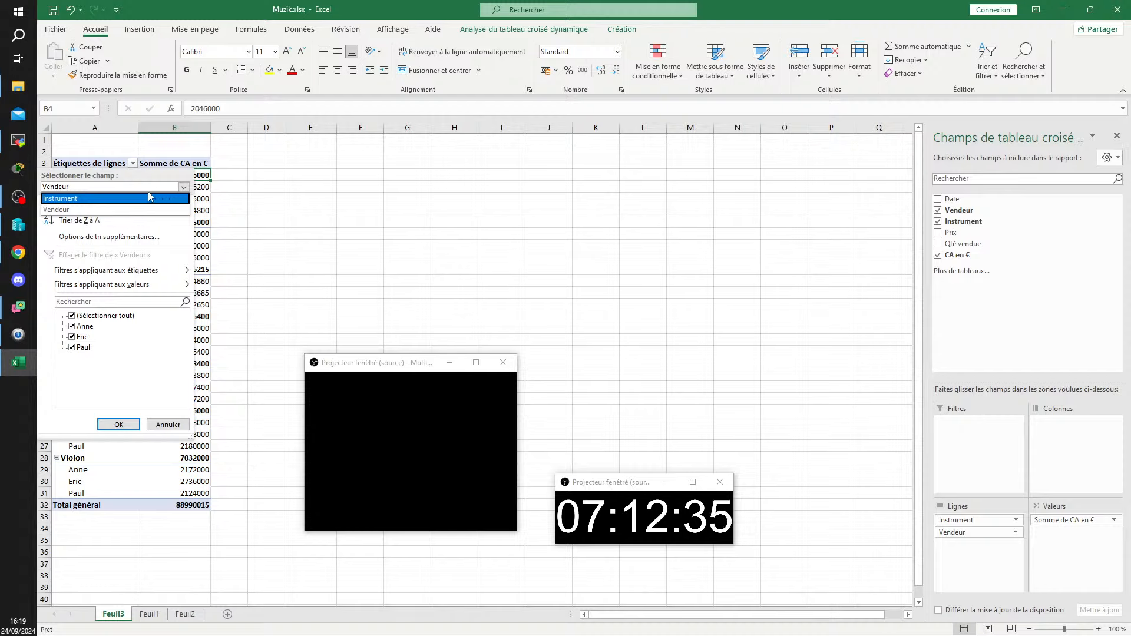
pyautogui.click(145, 209)
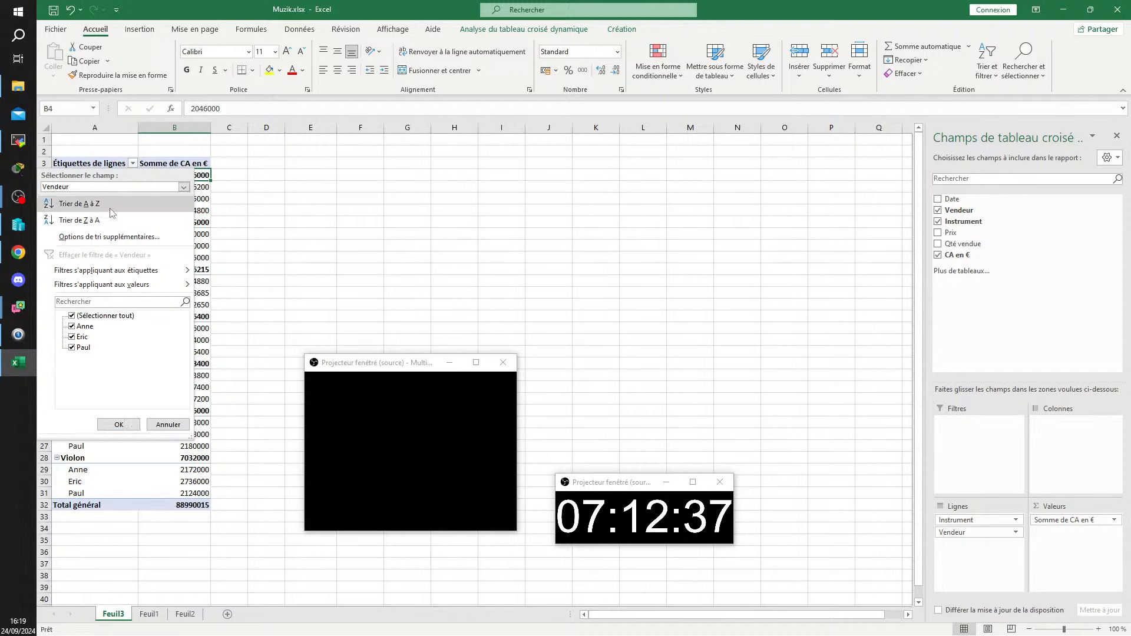
pyautogui.click(134, 237)
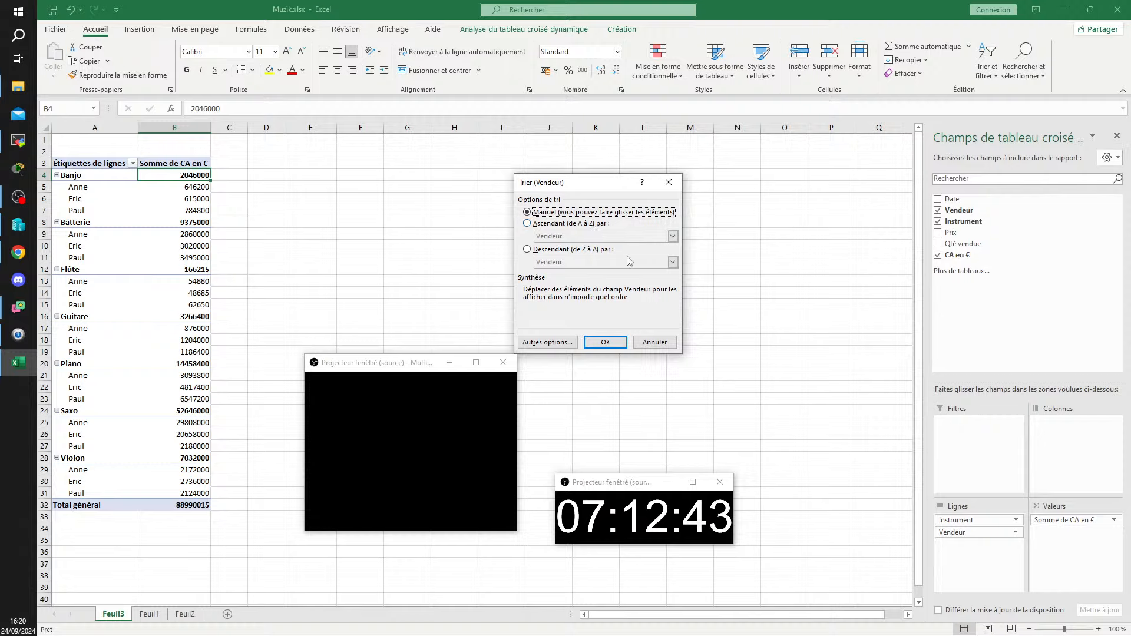
pyautogui.click(545, 225)
pyautogui.click(673, 236)
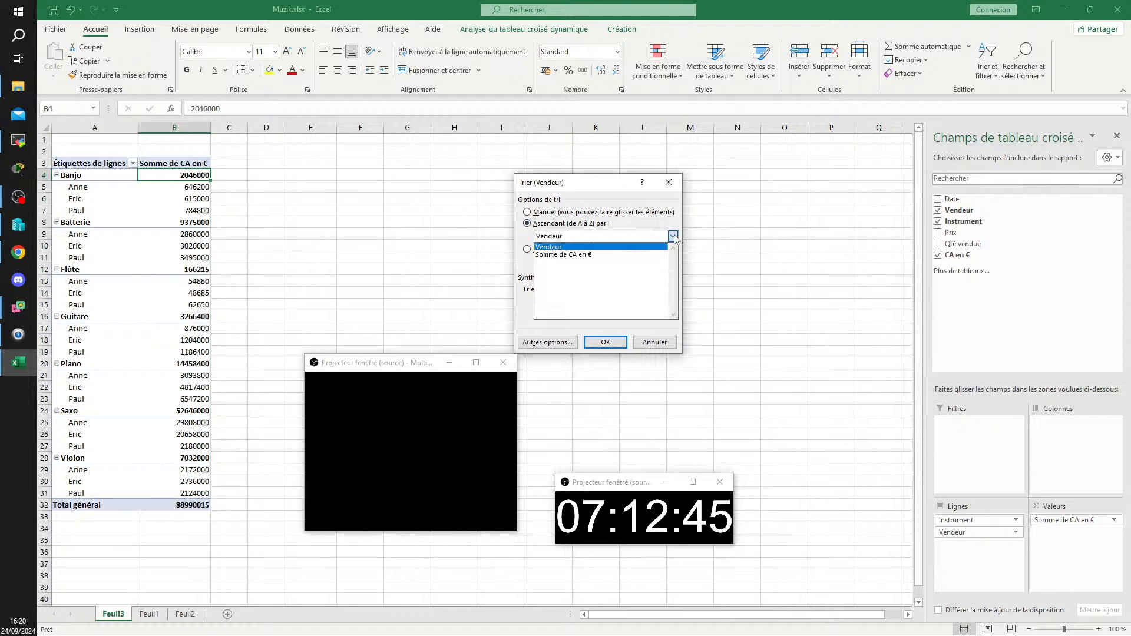
pyautogui.click(596, 255)
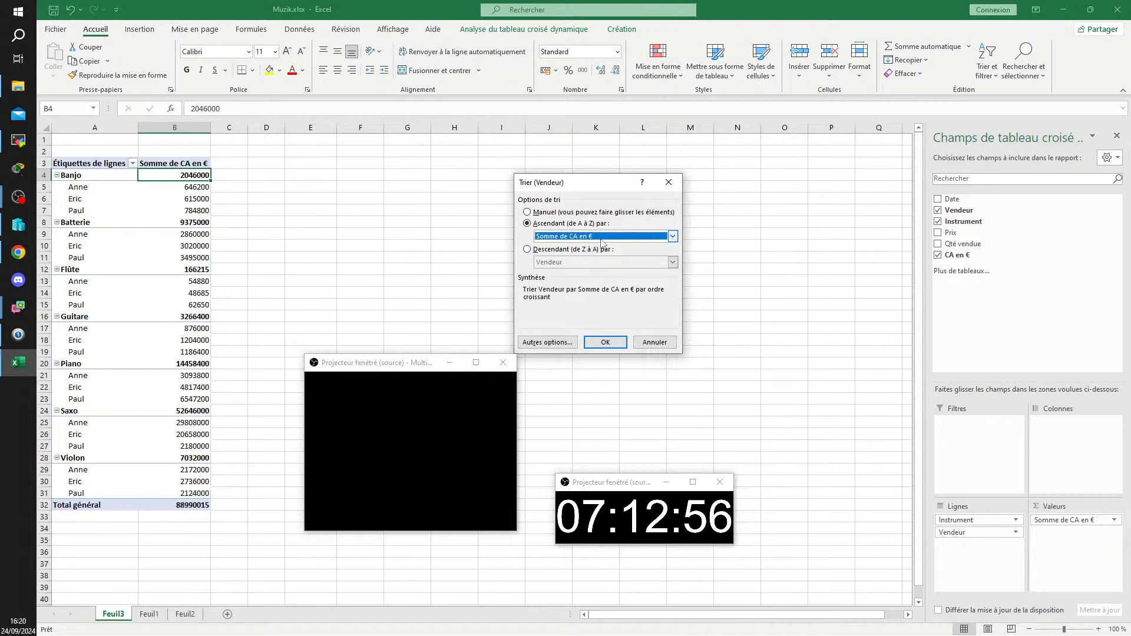
# Step: Sort the Vendeur items in descending order by Somme de CA en €
pyautogui.click(560, 249)
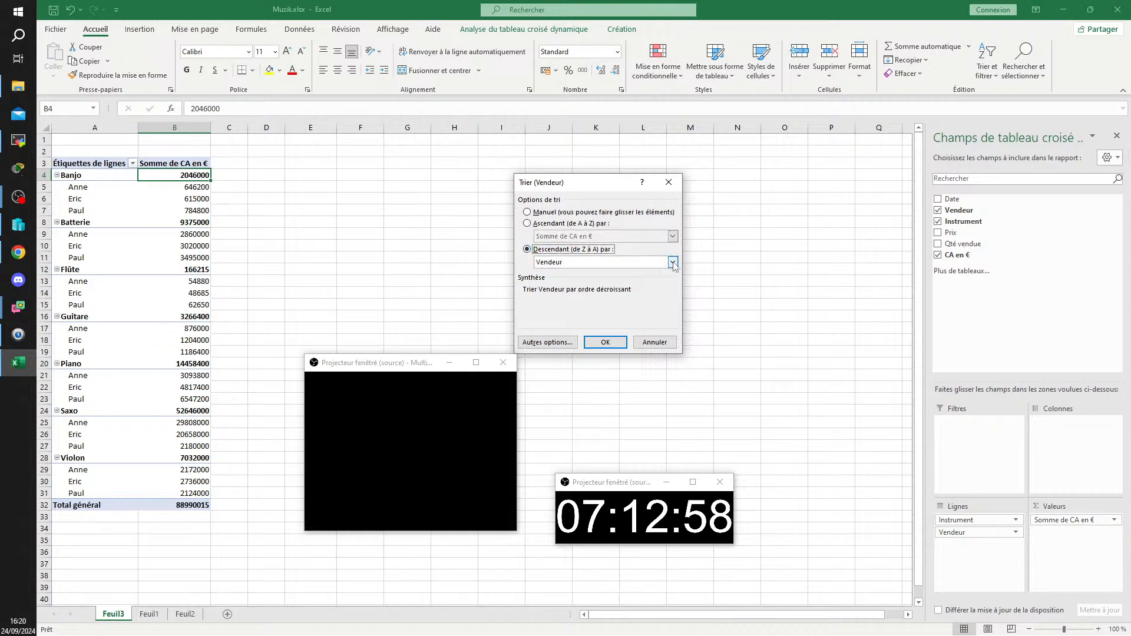
pyautogui.click(672, 262)
pyautogui.click(579, 281)
pyautogui.click(605, 341)
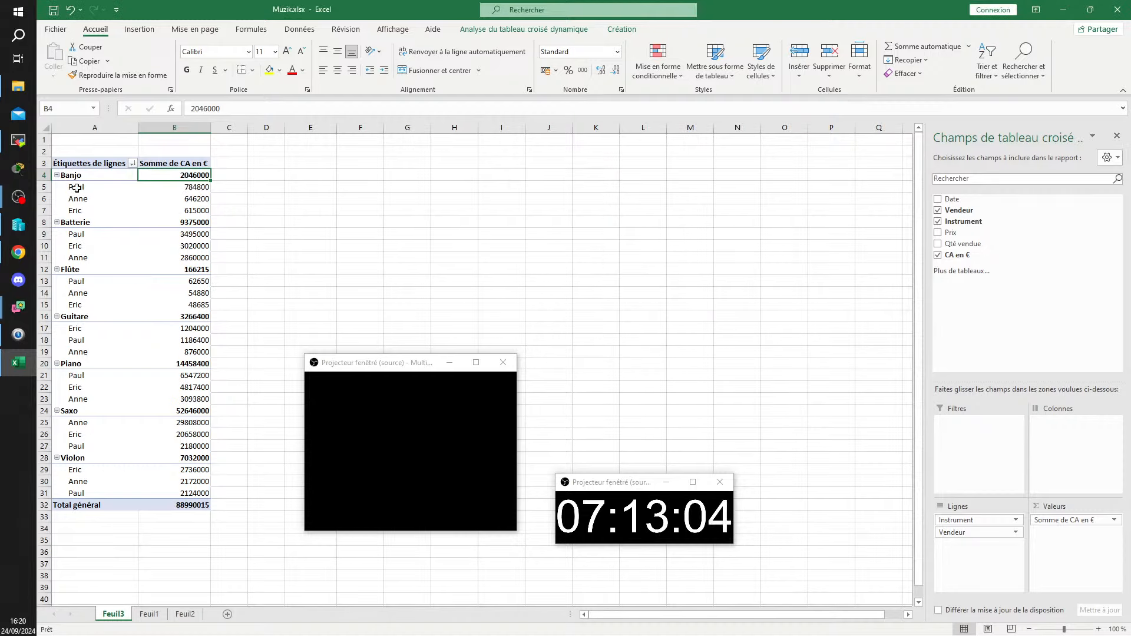
# Step: Check the order of the sellers and their CA amounts within each instrument group
pyautogui.moveTo(77, 187); pyautogui.dragTo(177, 210)
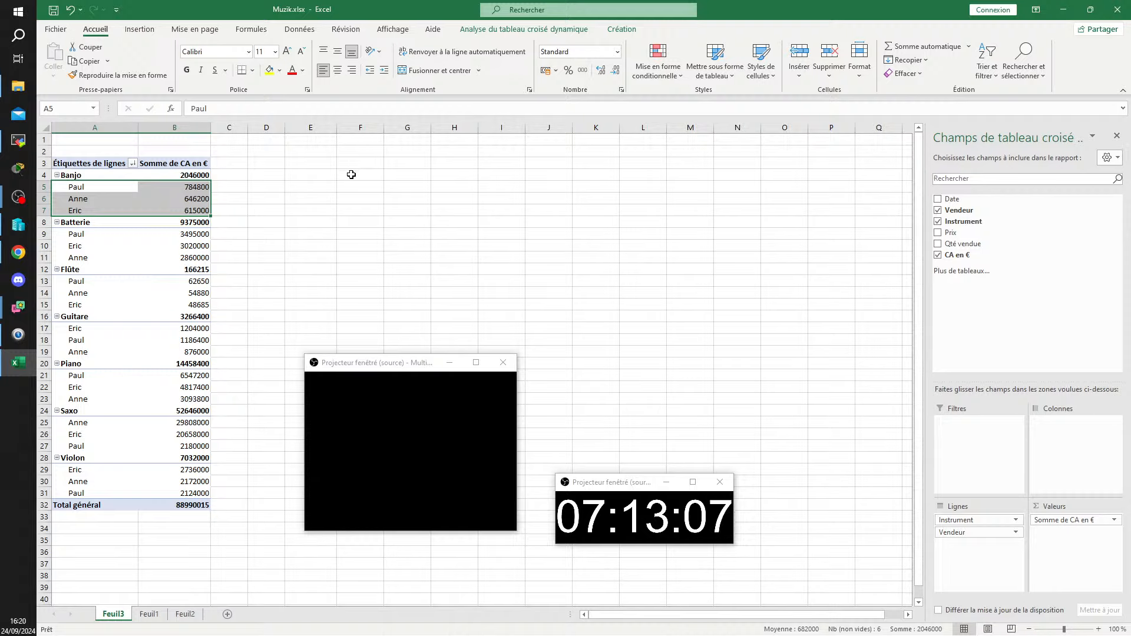
pyautogui.click(107, 246)
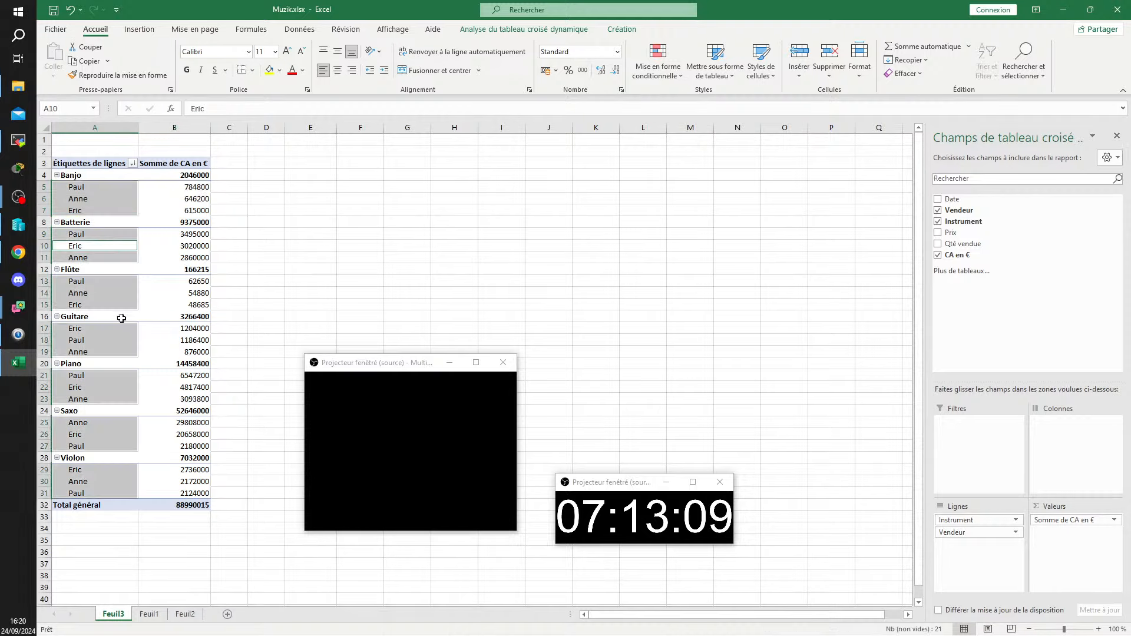
pyautogui.click(187, 345)
pyautogui.click(196, 400)
pyautogui.click(197, 432)
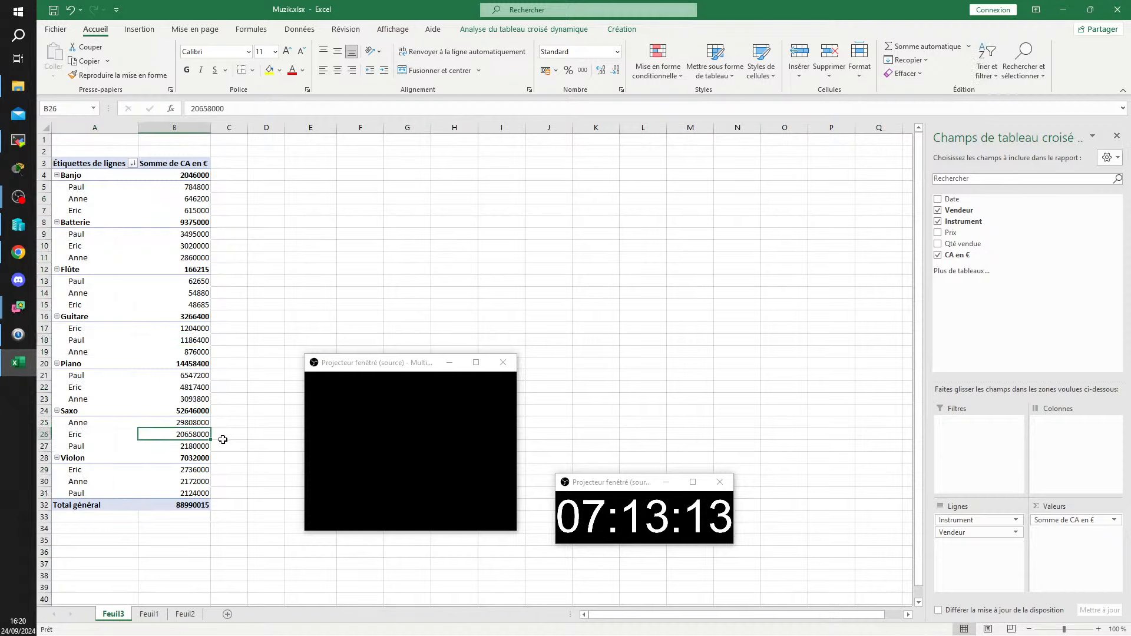
pyautogui.click(190, 424)
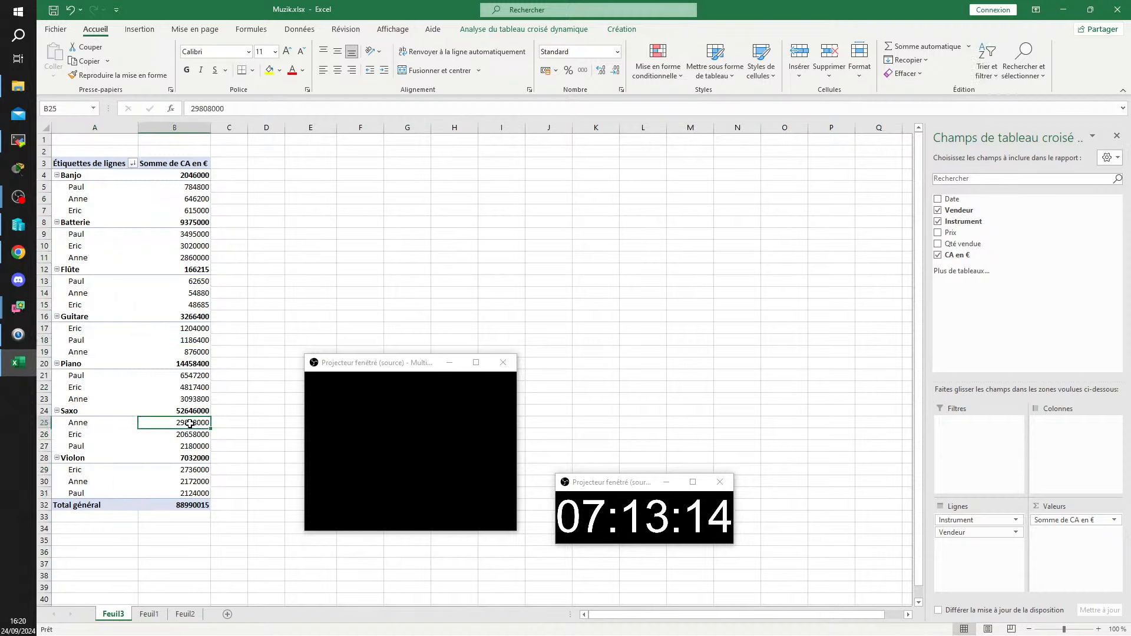
pyautogui.click(194, 480)
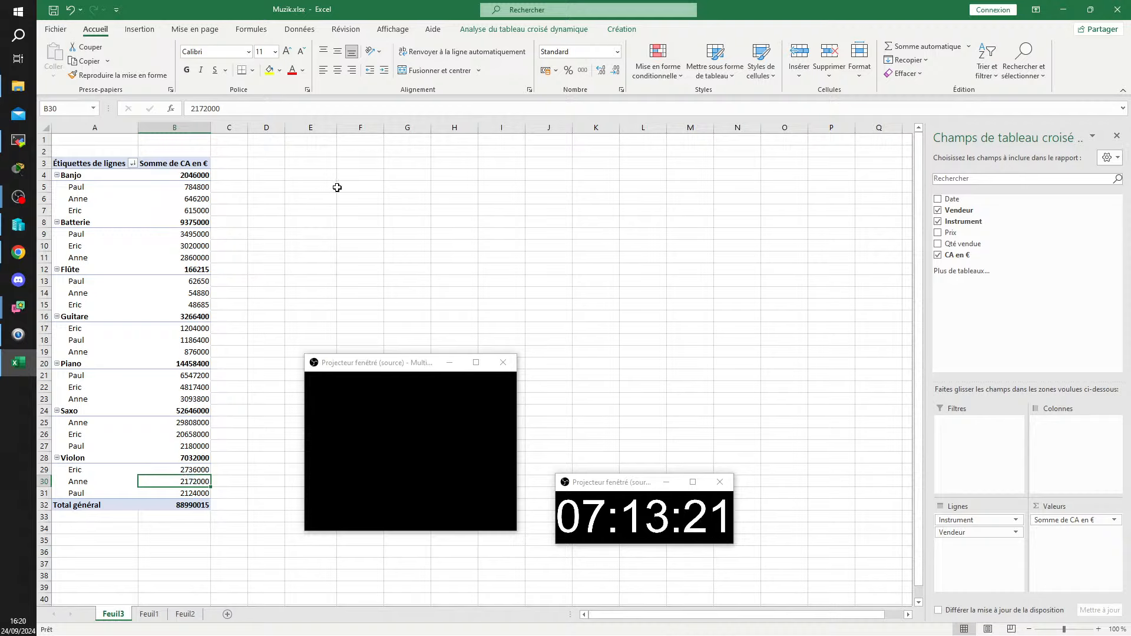
# Step: Sort the Instrument items of the pivot table in descending order by Somme de CA en €
pyautogui.click(133, 164)
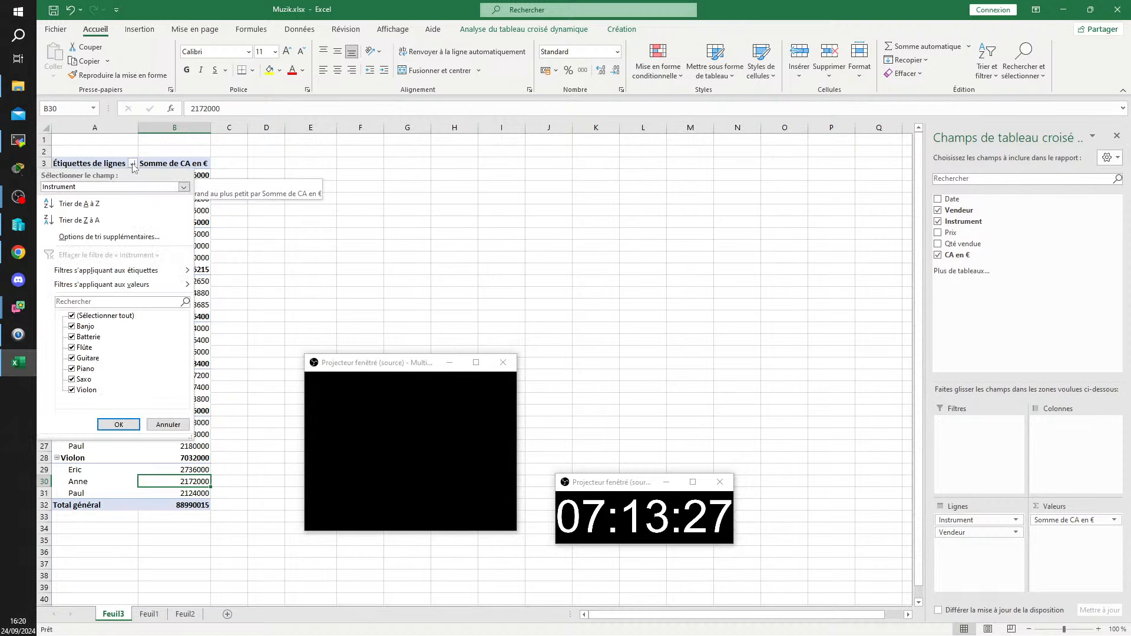
pyautogui.click(142, 241)
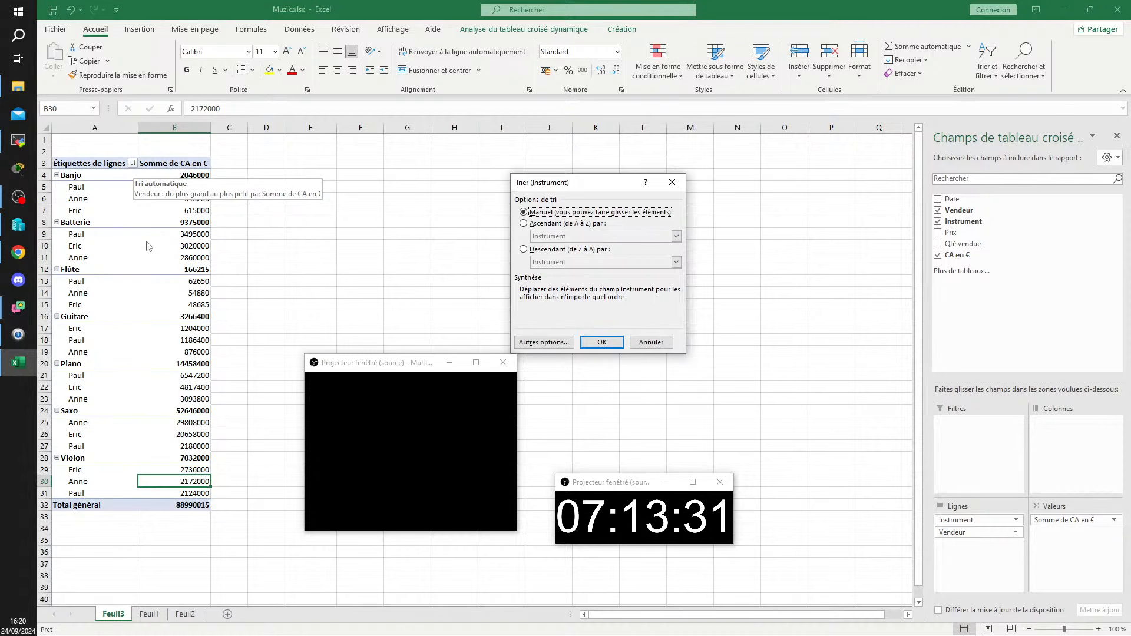
pyautogui.click(545, 250)
pyautogui.click(676, 262)
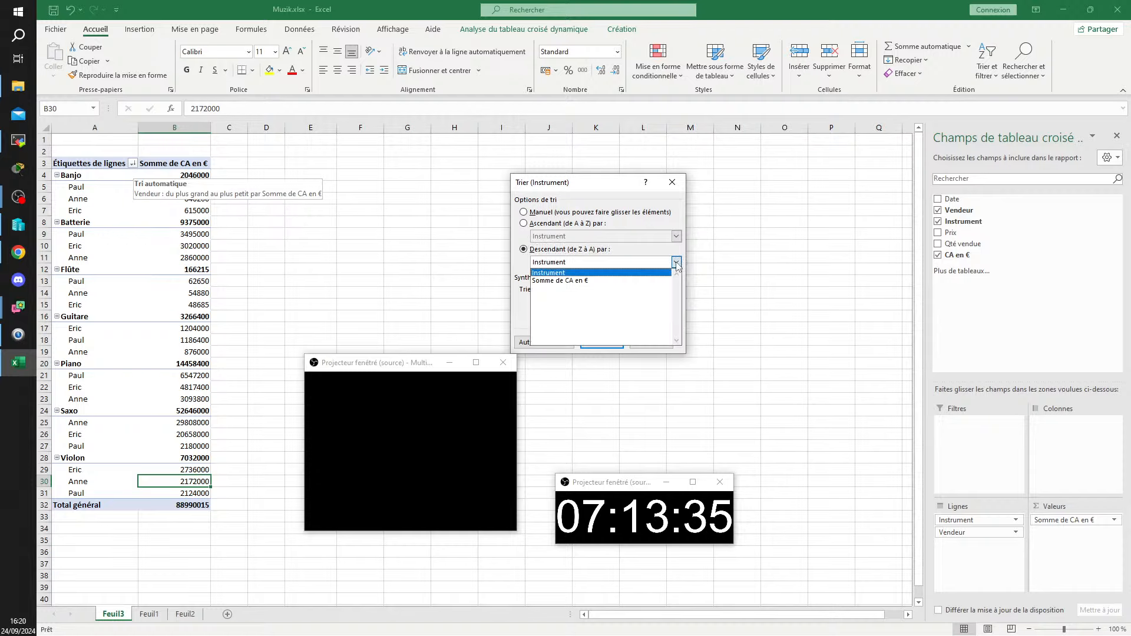
pyautogui.click(570, 281)
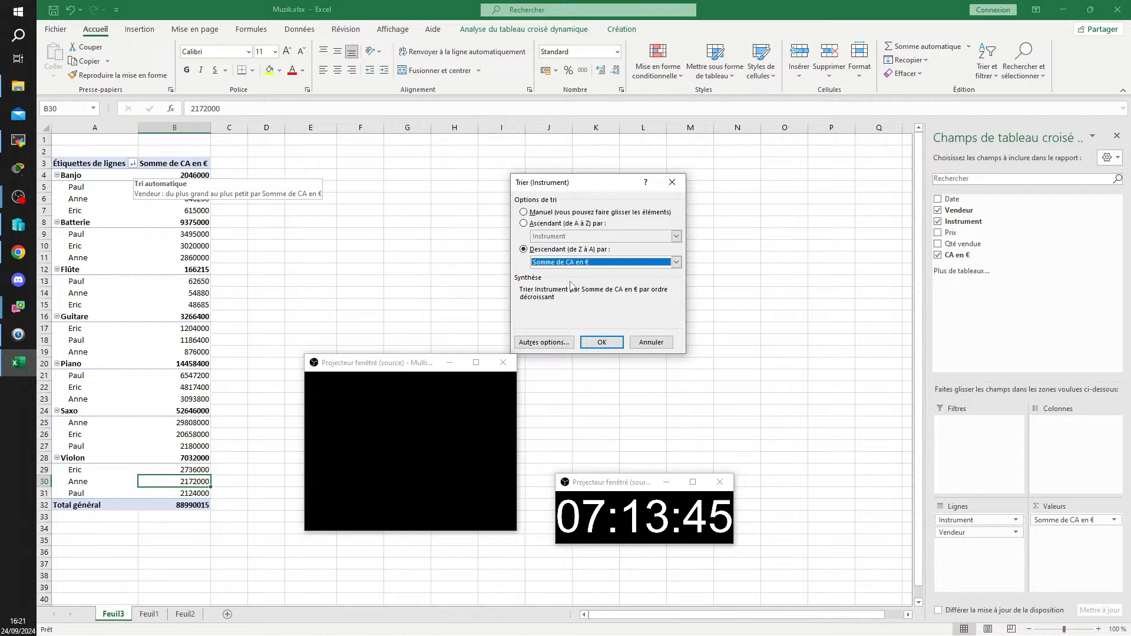
pyautogui.click(601, 343)
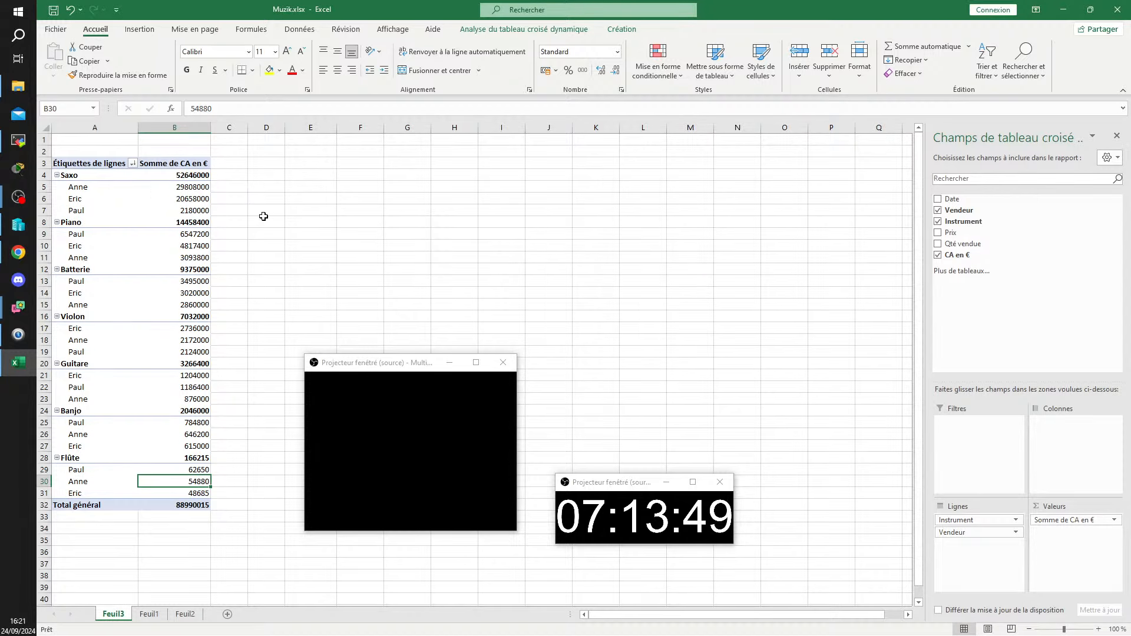
pyautogui.click(120, 193)
pyautogui.click(180, 195)
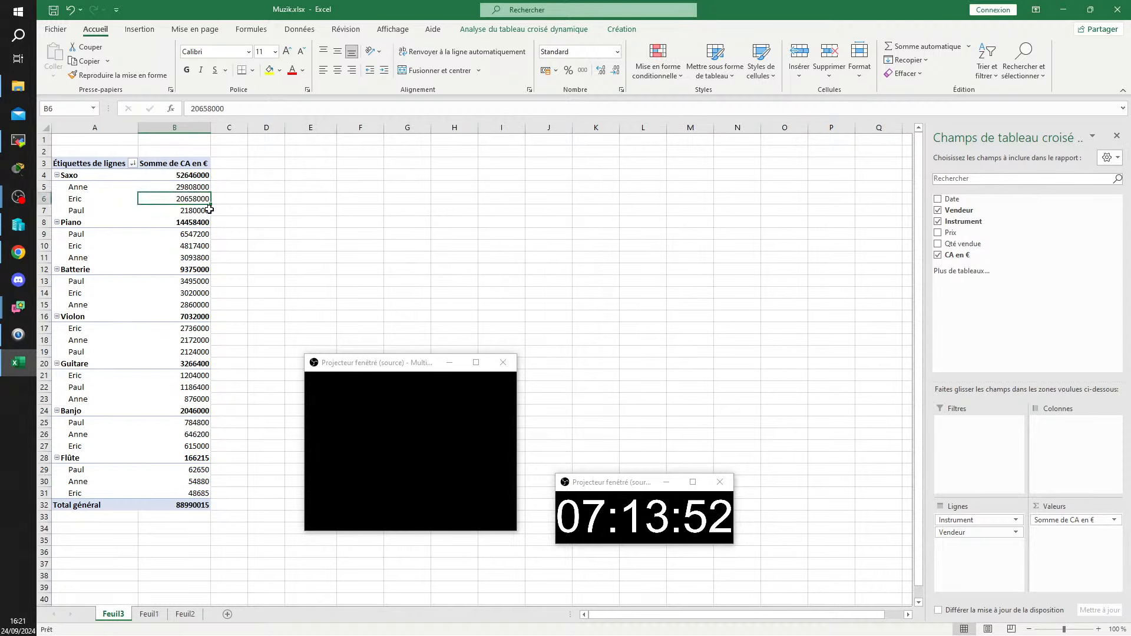
pyautogui.click(133, 165)
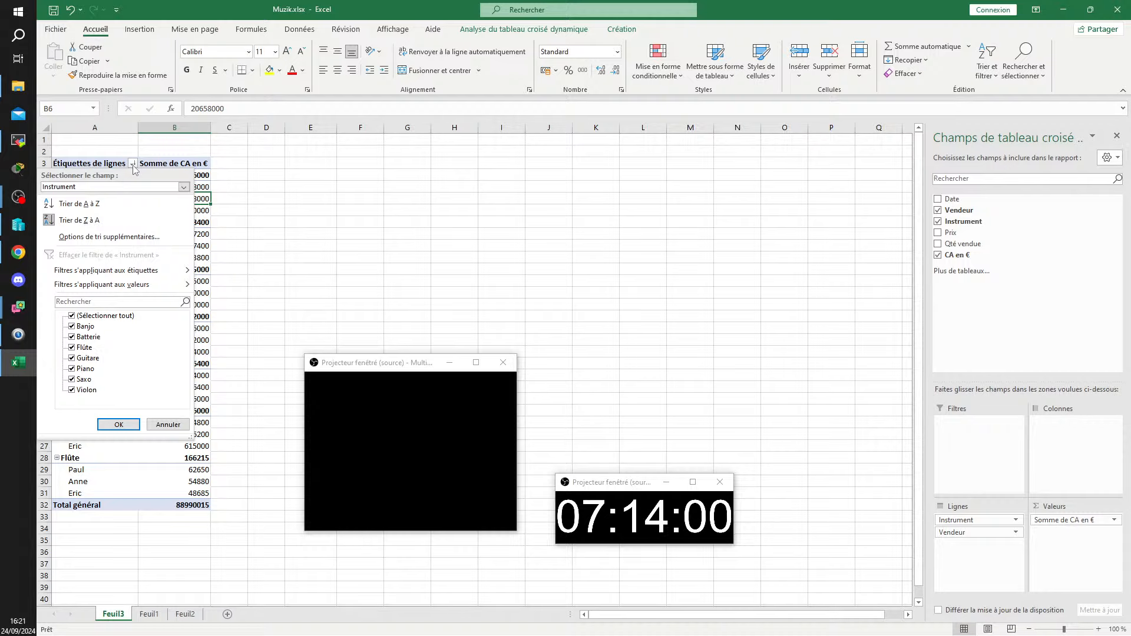
pyautogui.click(133, 166)
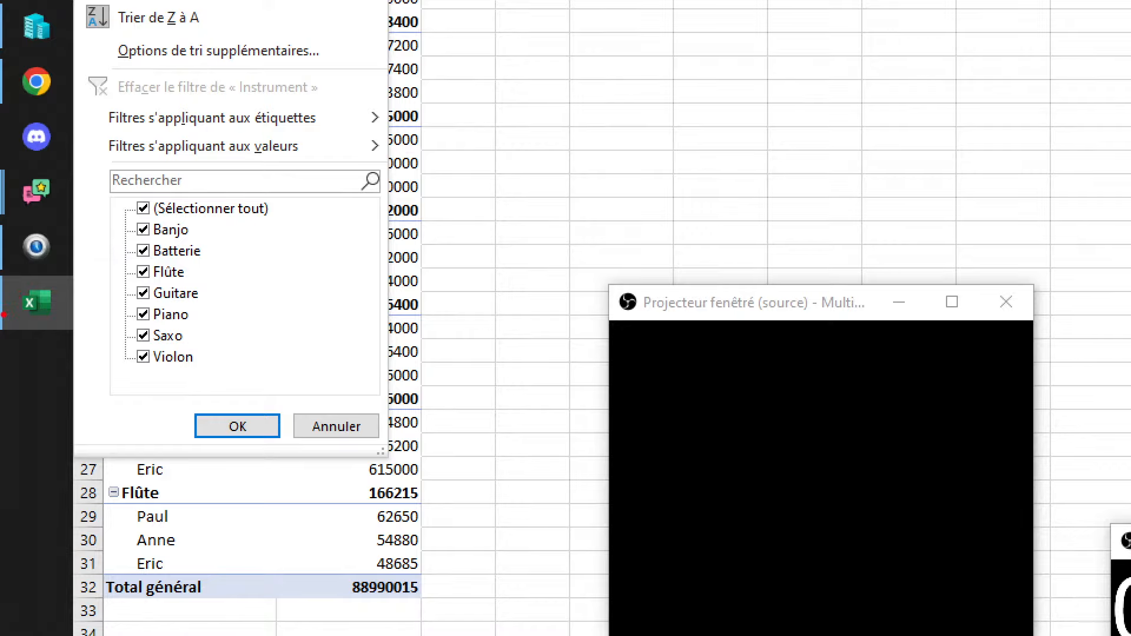
pyautogui.press('Escape')
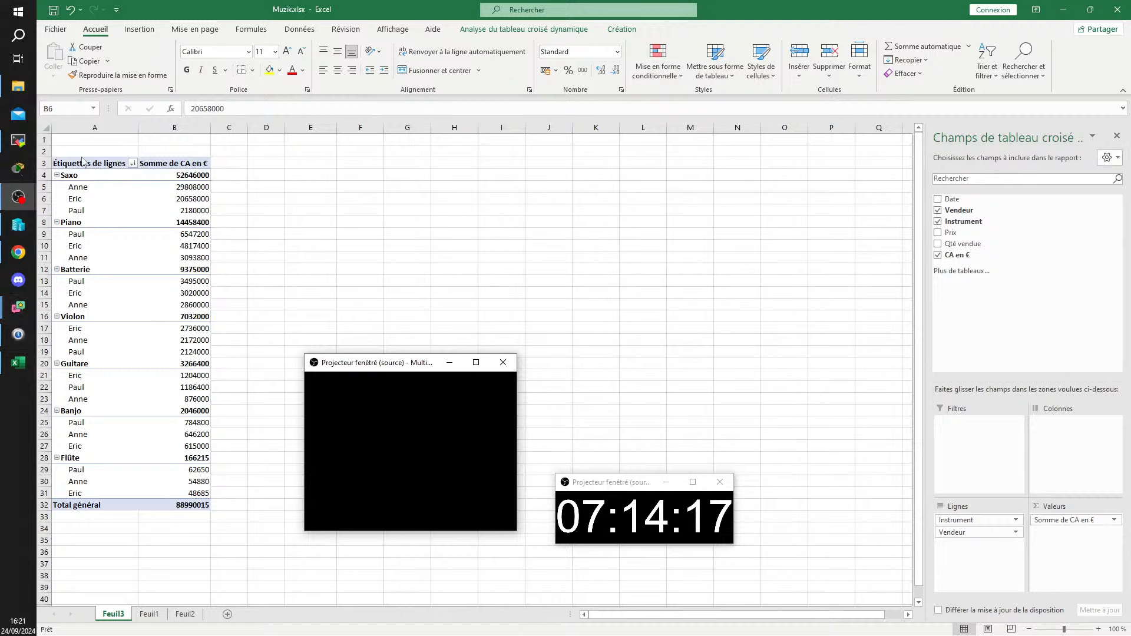
# Step: Filter the Instrument row field to keep only Batterie, Guitare and Saxo
pyautogui.click(133, 165)
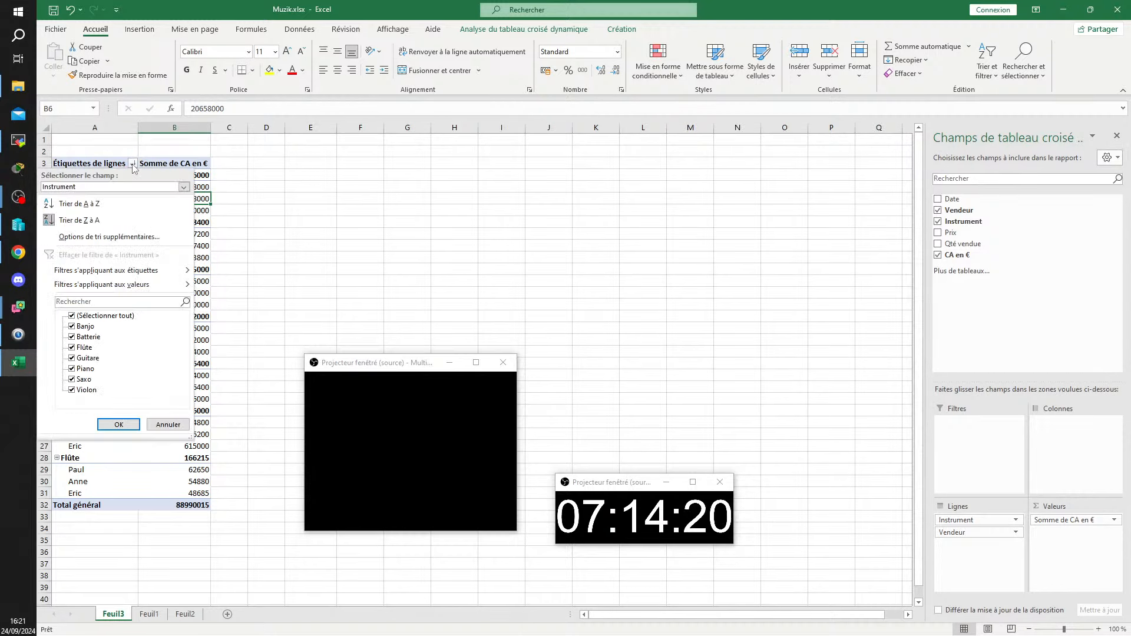
pyautogui.click(71, 316)
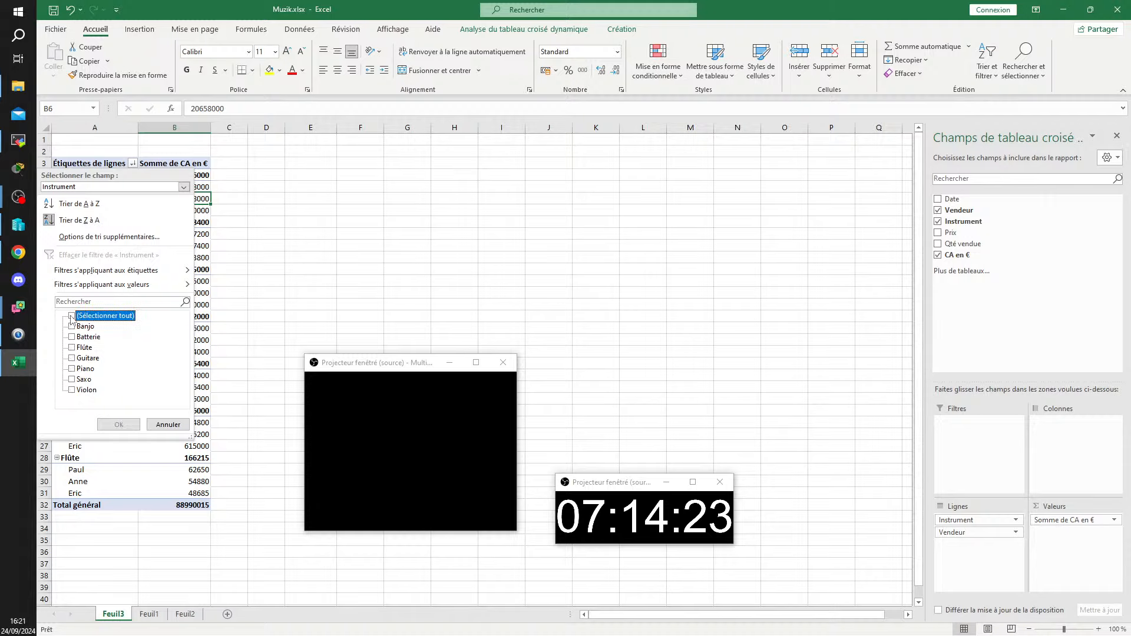
pyautogui.click(72, 358)
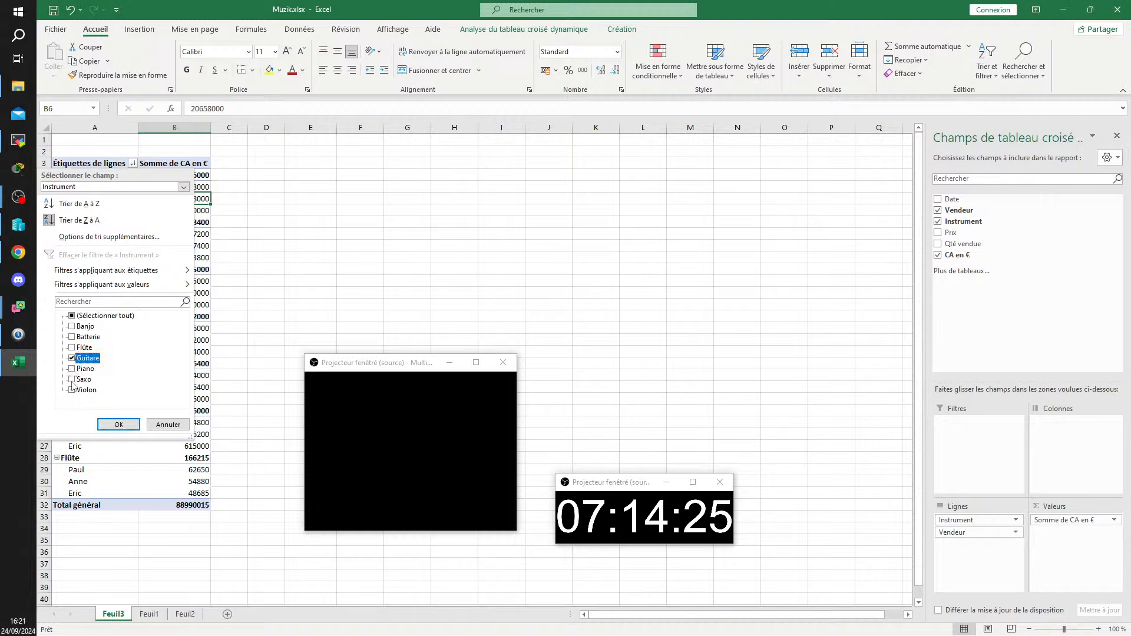
pyautogui.click(72, 379)
pyautogui.click(76, 337)
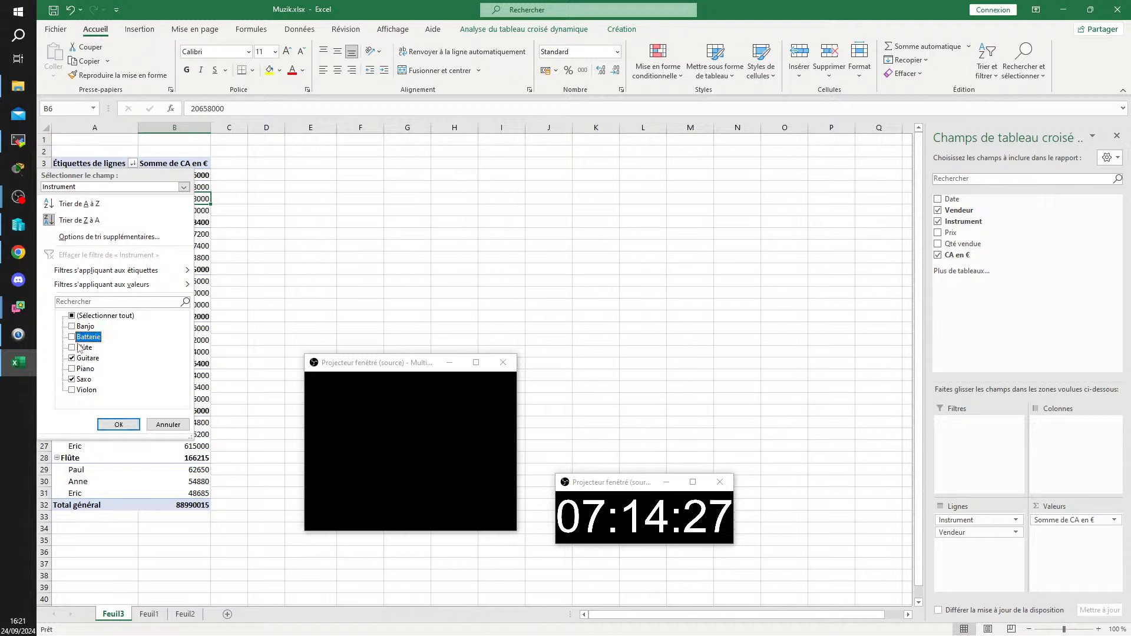
pyautogui.click(118, 425)
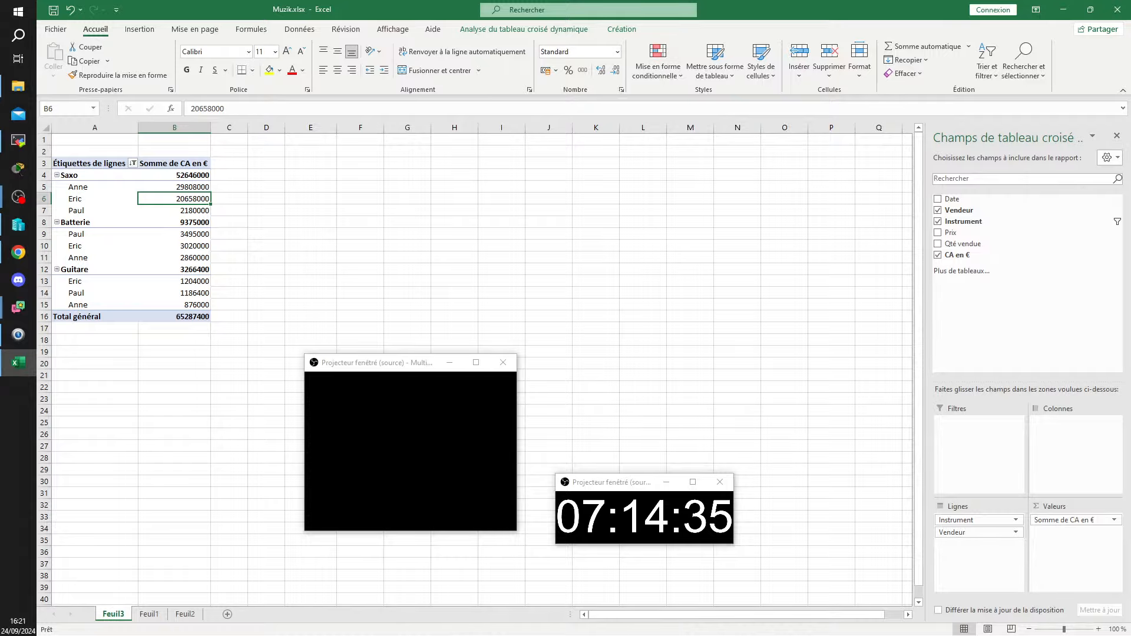
# Step: Switch to the trainee's remote session, refresh the Vendeur pivot table in its Muzik workbook, and close the session window
pyautogui.hotkey('alt', 'Tab')
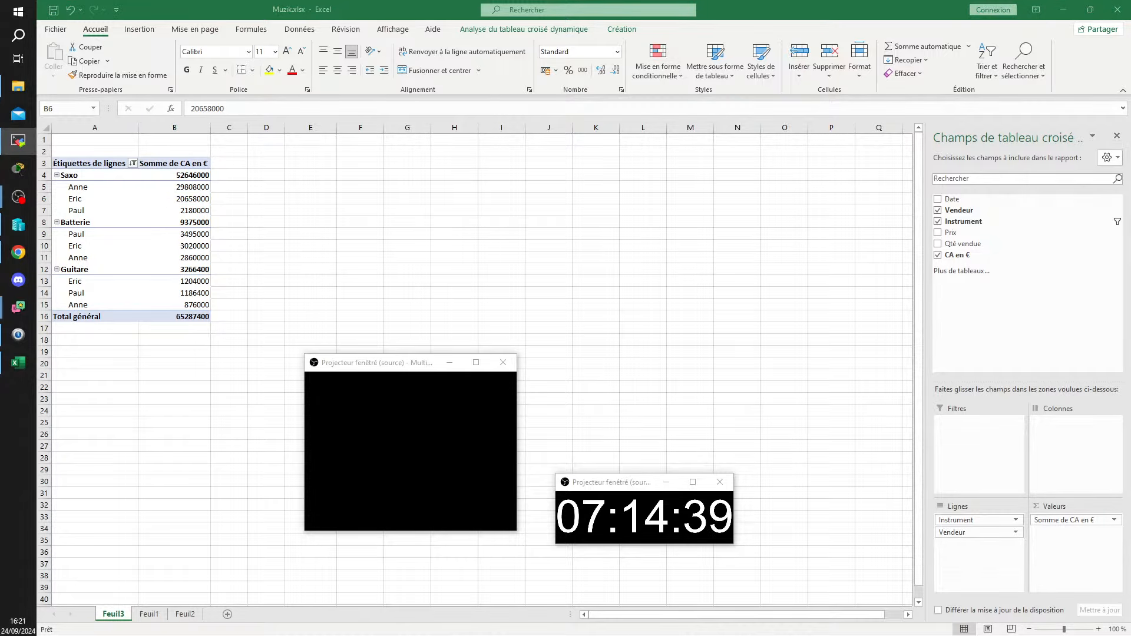
pyautogui.moveTo(1130, 190); pyautogui.dragTo(297, 8)
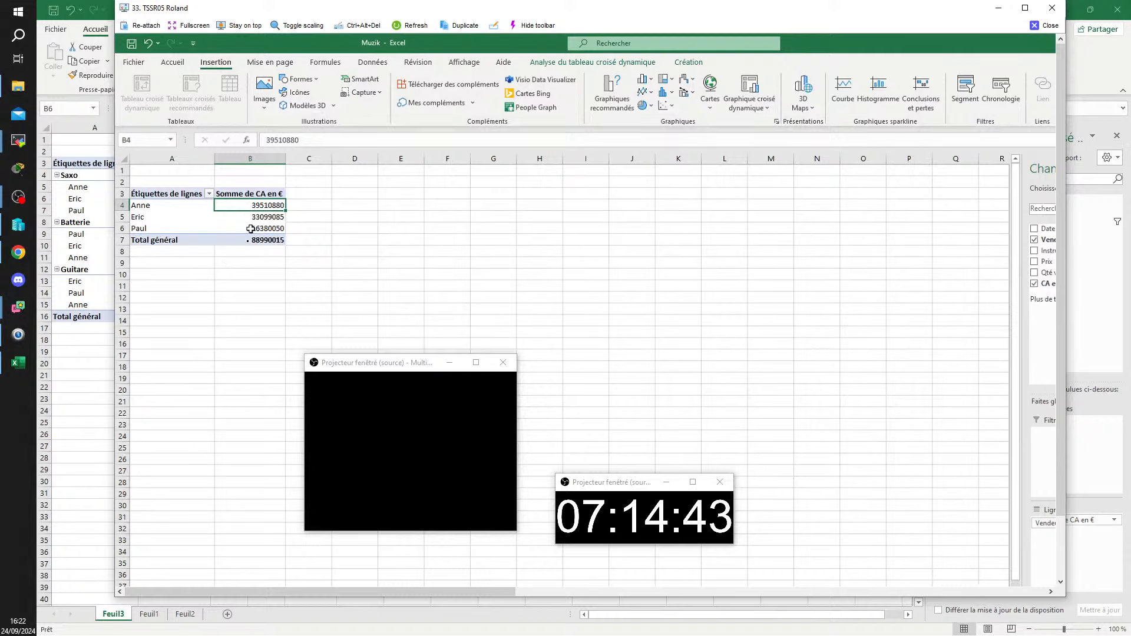
pyautogui.moveTo(250, 228)
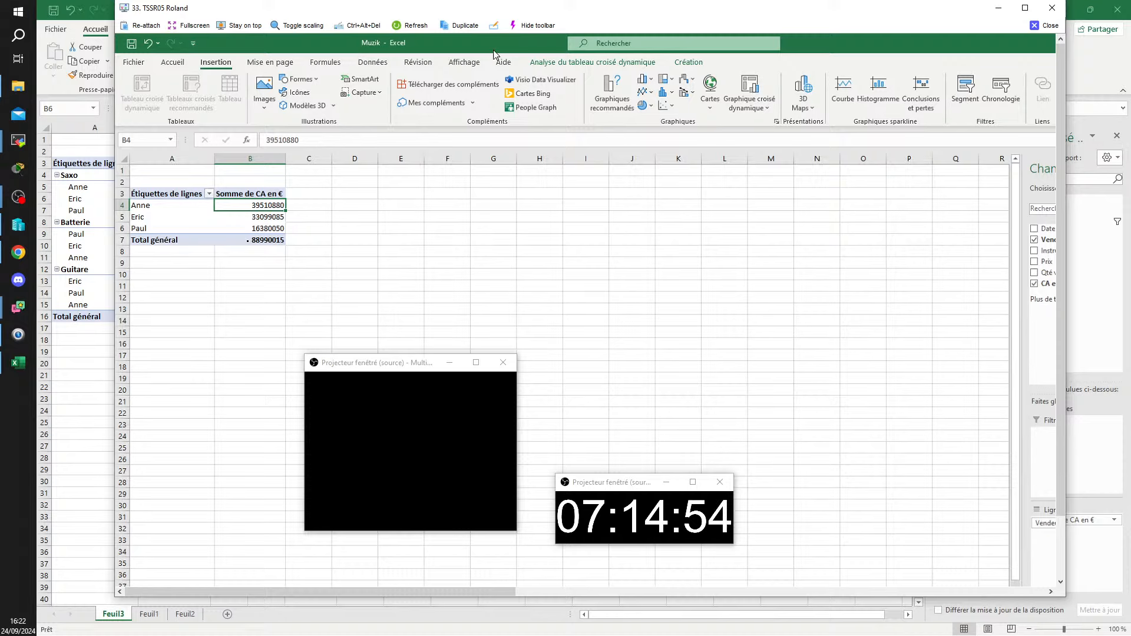
pyautogui.click(598, 62)
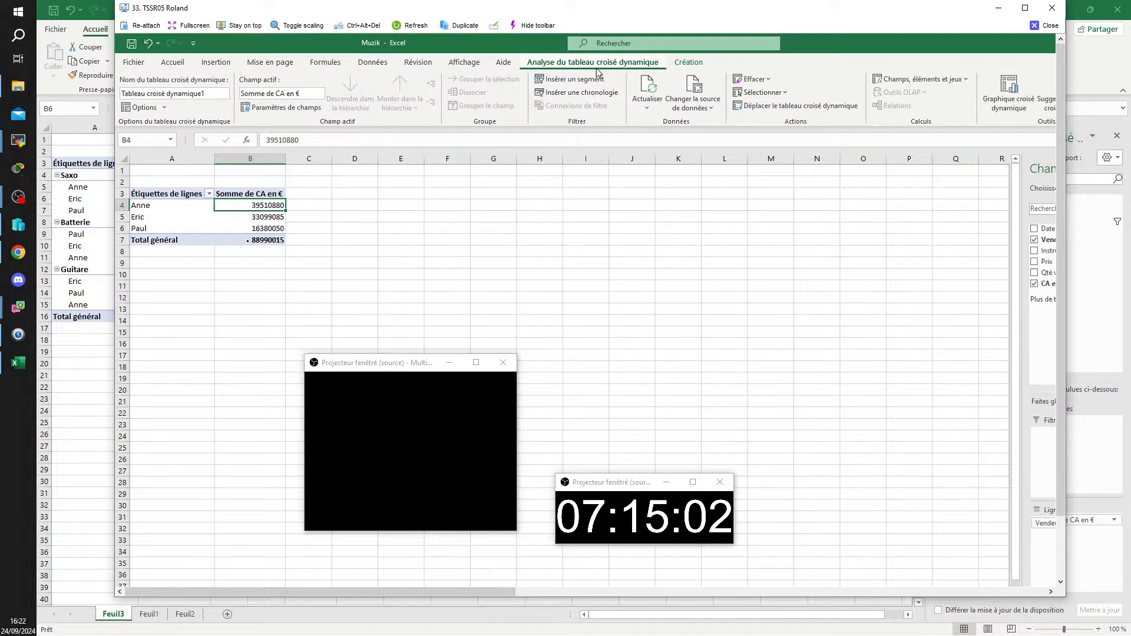
pyautogui.click(648, 103)
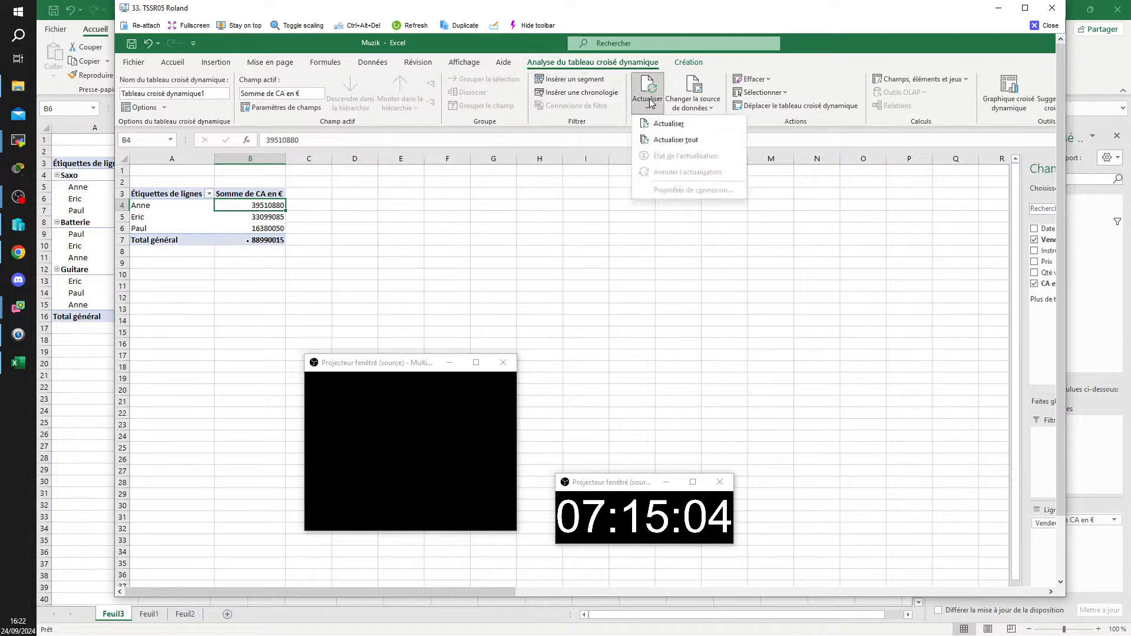
pyautogui.click(659, 124)
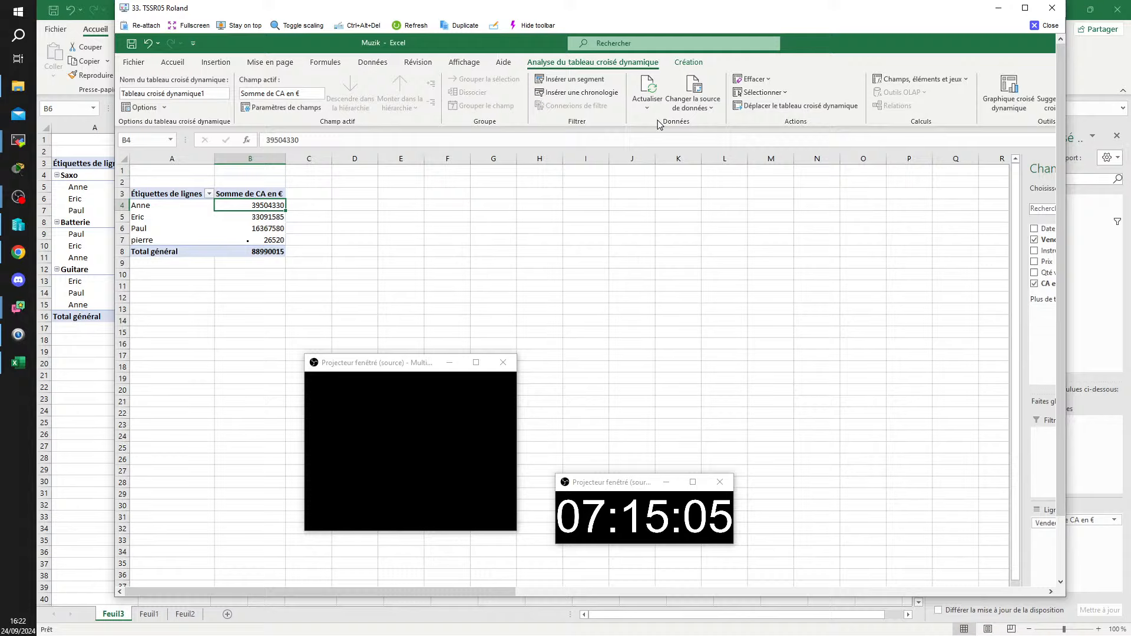
pyautogui.click(1044, 27)
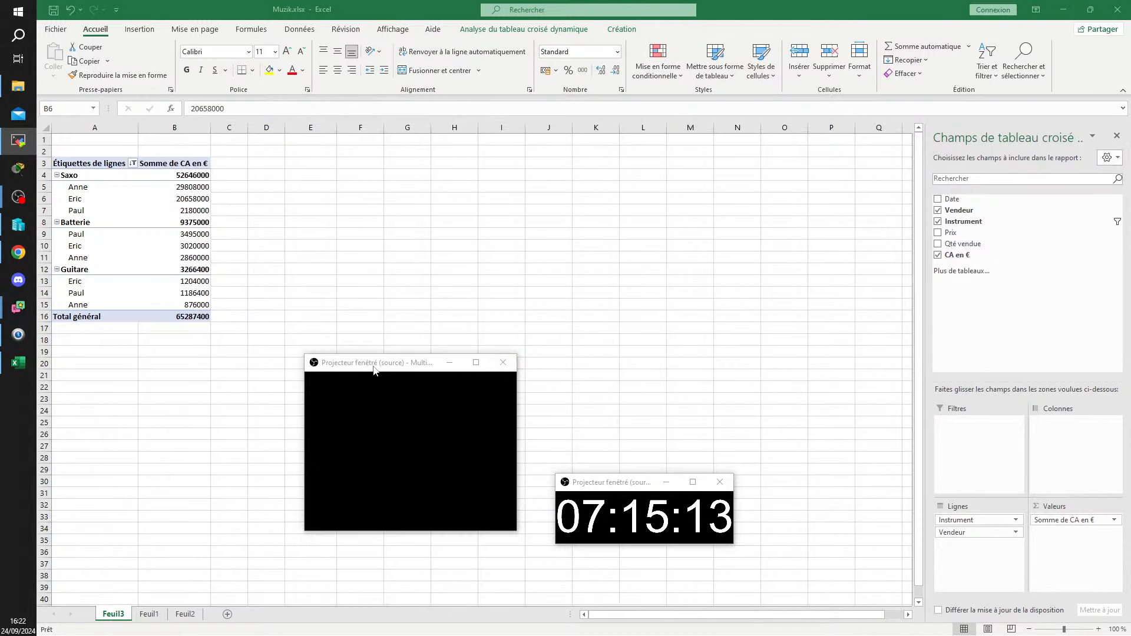
# Step: View the filter choices of the Date field and try Date as a report filter of the pivot table
pyautogui.moveTo(374, 369); pyautogui.dragTo(734, 316)
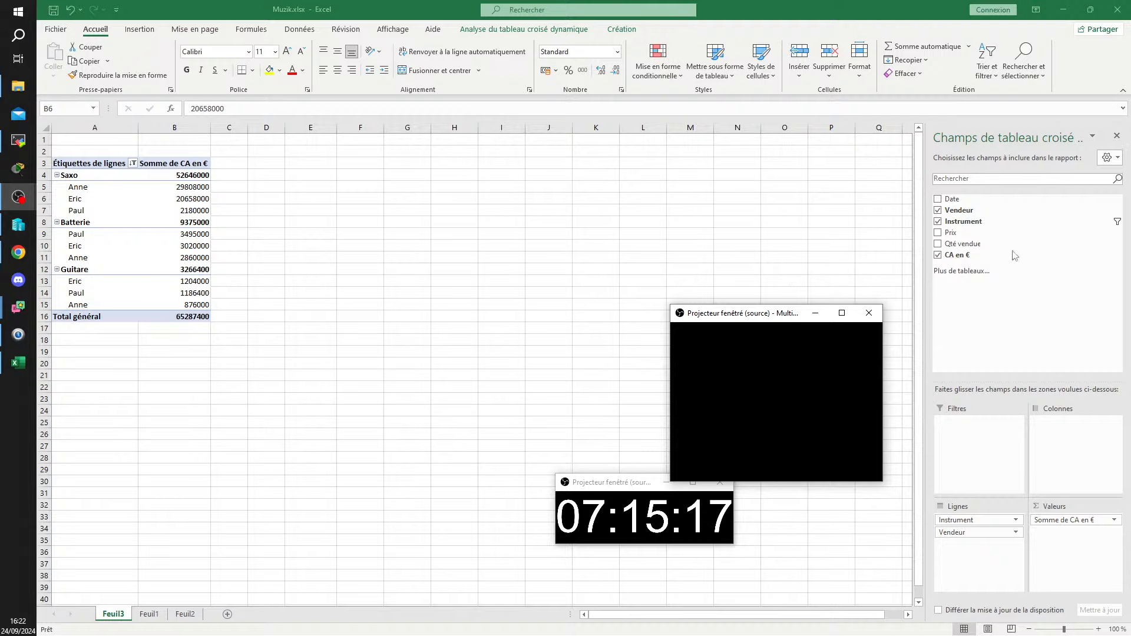
pyautogui.click(960, 201)
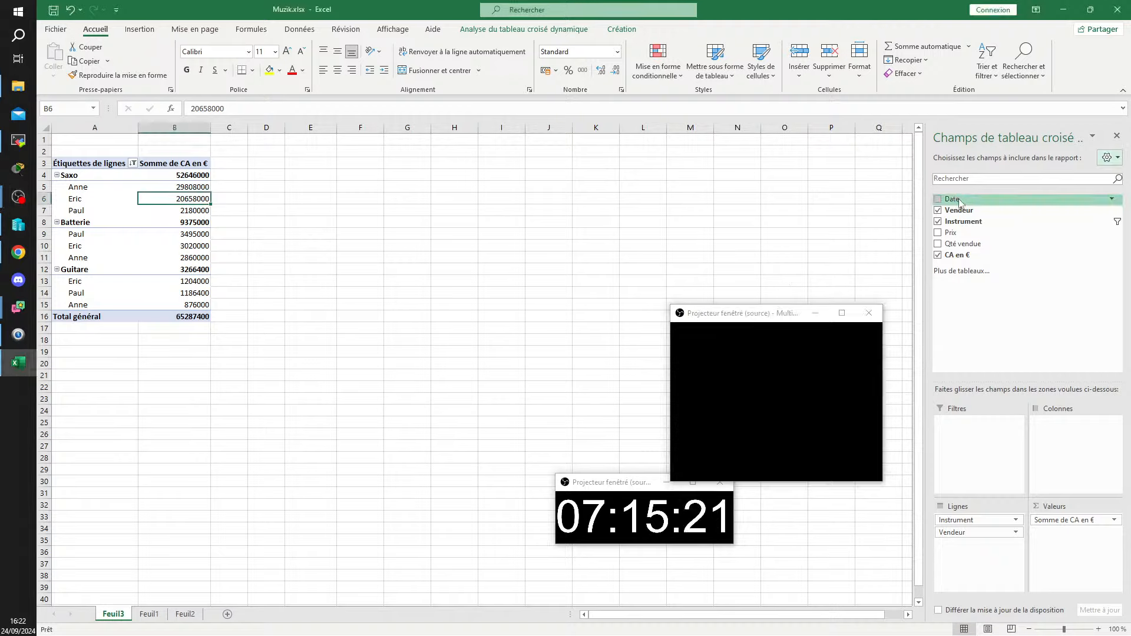
pyautogui.click(1112, 200)
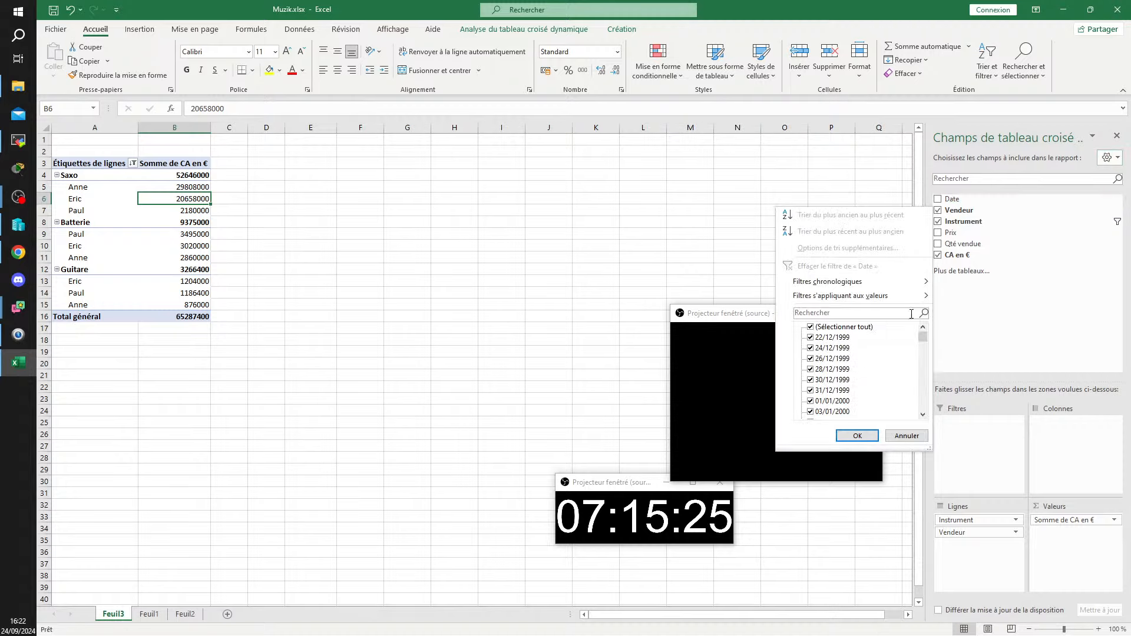
pyautogui.click(907, 436)
pyautogui.moveTo(949, 199); pyautogui.dragTo(977, 436)
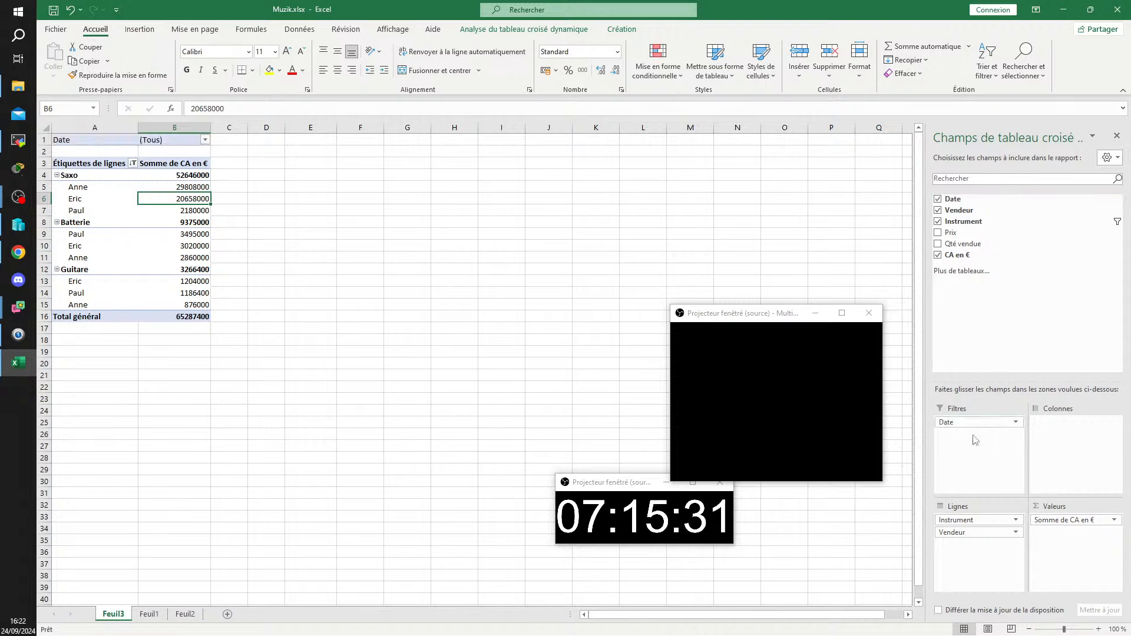
pyautogui.click(1017, 423)
pyautogui.press('Escape')
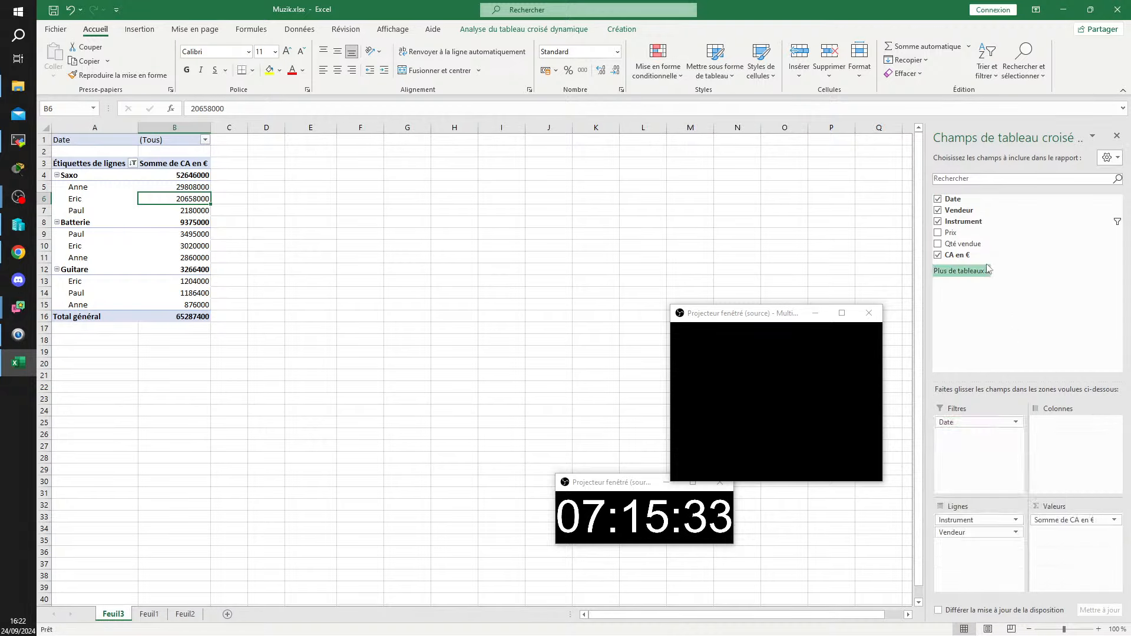
# Step: Try Date as the pivot table's column field, then remove it from the layout
pyautogui.moveTo(961, 422); pyautogui.dragTo(1075, 428)
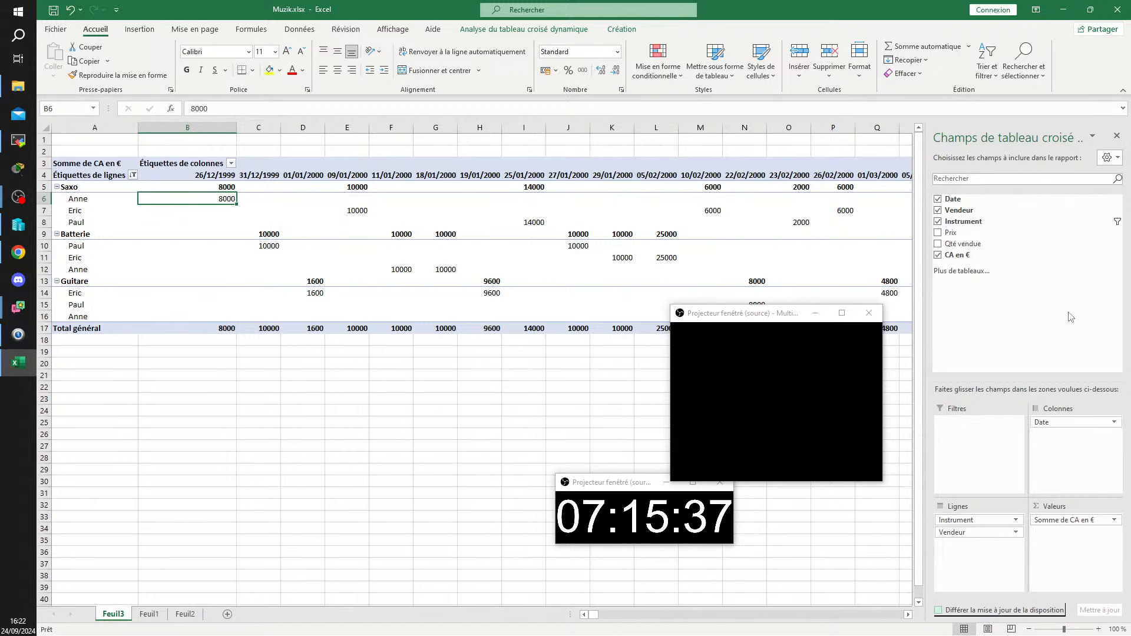
pyautogui.click(1113, 423)
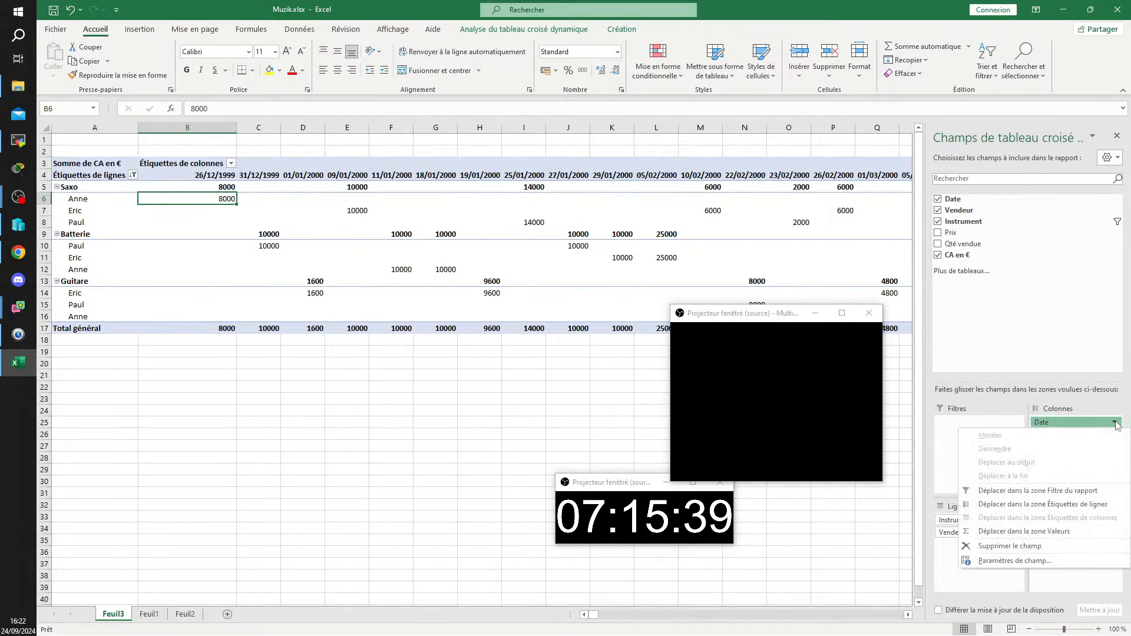
pyautogui.click(1117, 424)
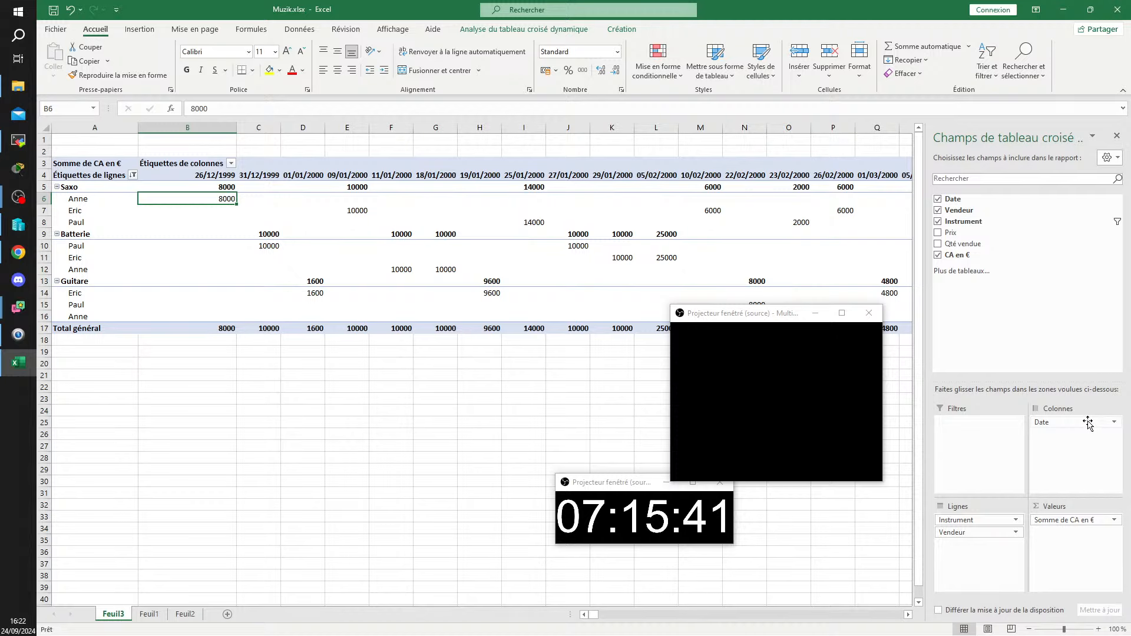
pyautogui.moveTo(1088, 424); pyautogui.dragTo(987, 331)
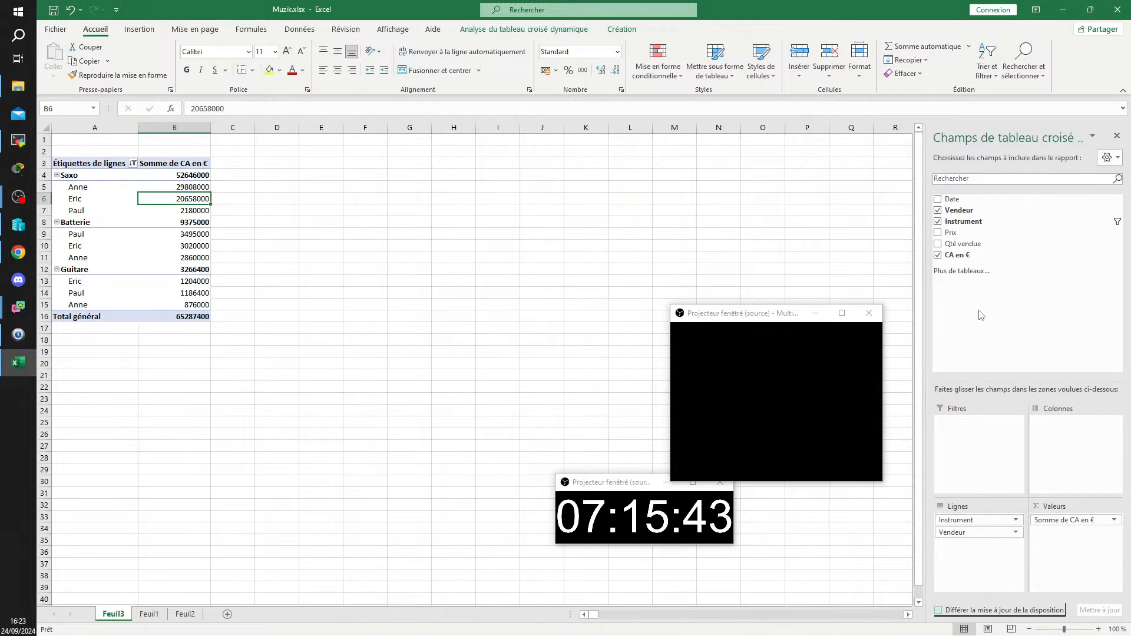
pyautogui.click(1113, 202)
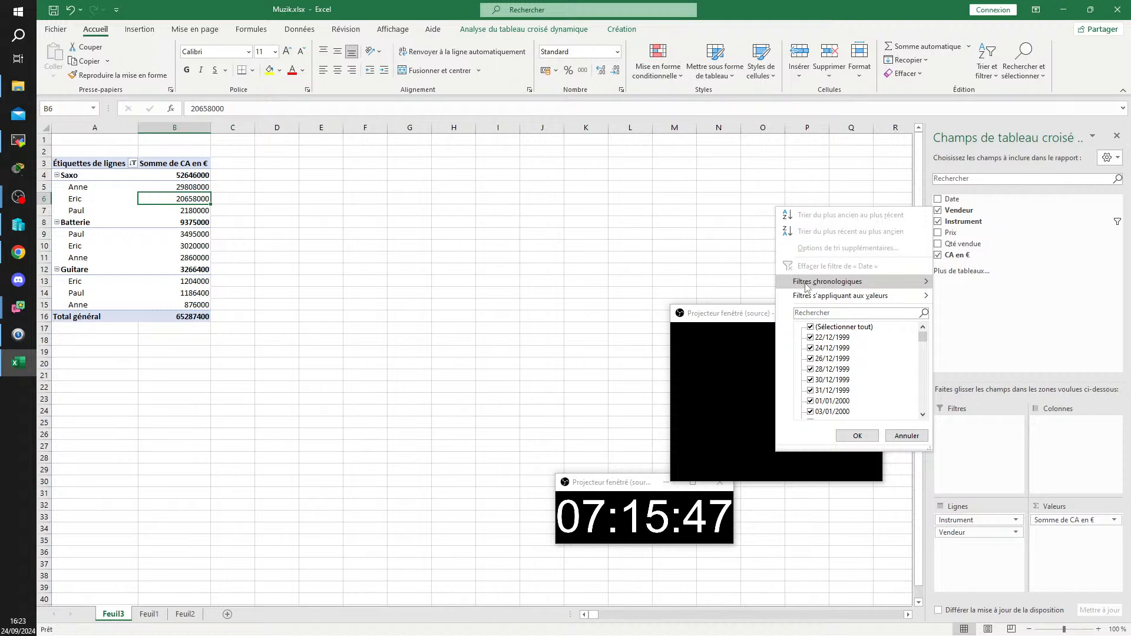
pyautogui.moveTo(808, 287)
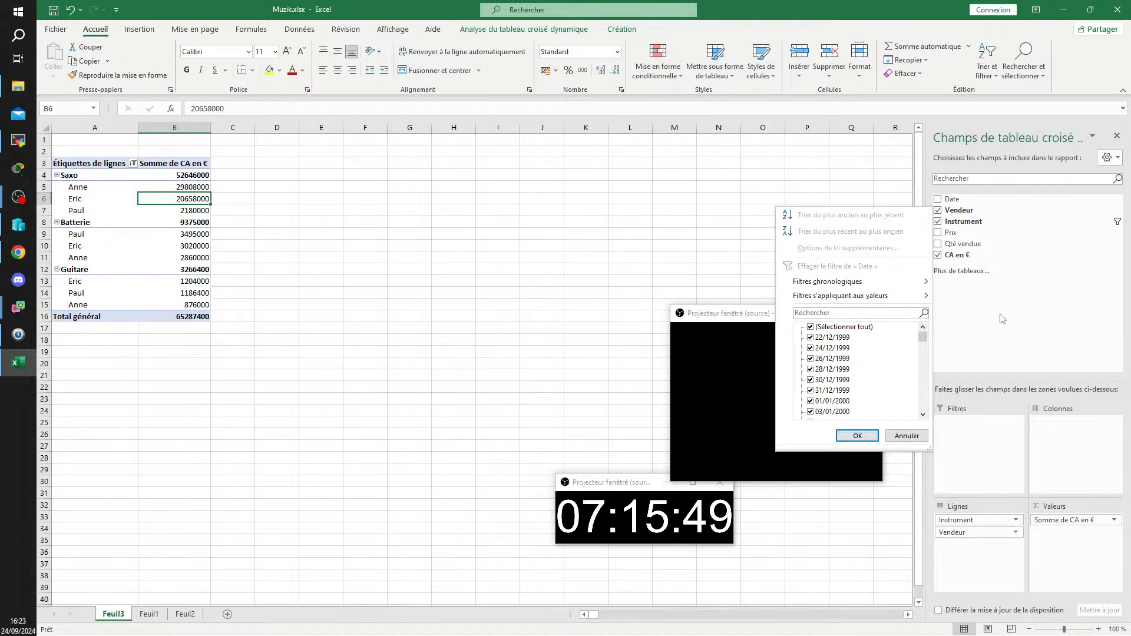
pyautogui.click(1002, 311)
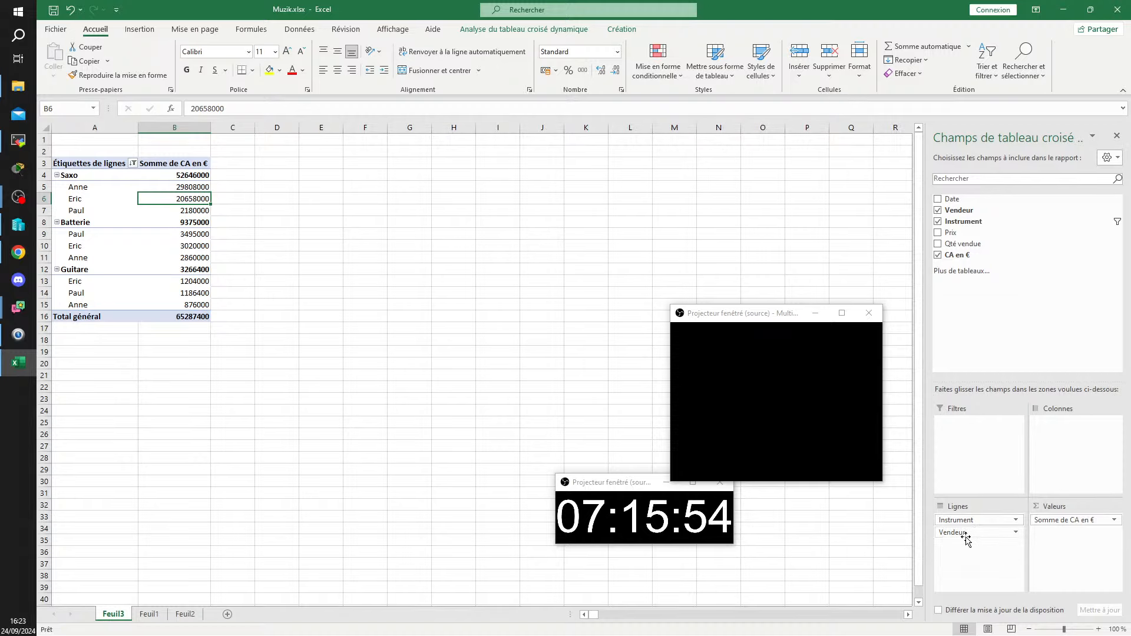
# Step: Move the Vendeur field from the pivot table's rows to its columns and select all instruments in the row filter
pyautogui.moveTo(966, 534); pyautogui.dragTo(1079, 447)
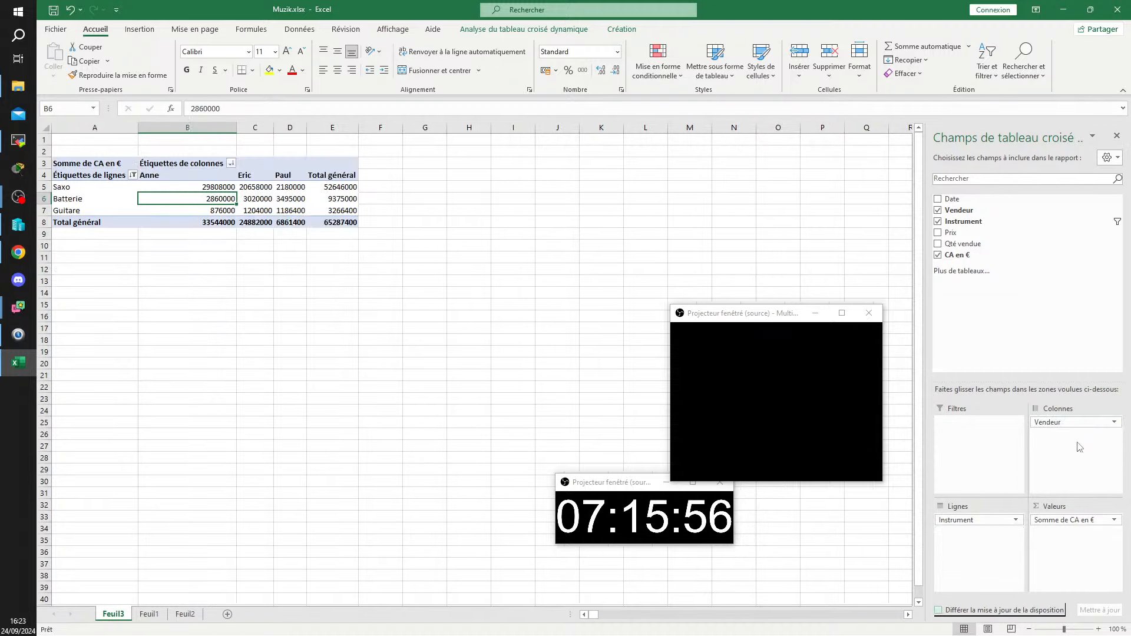
pyautogui.click(230, 163)
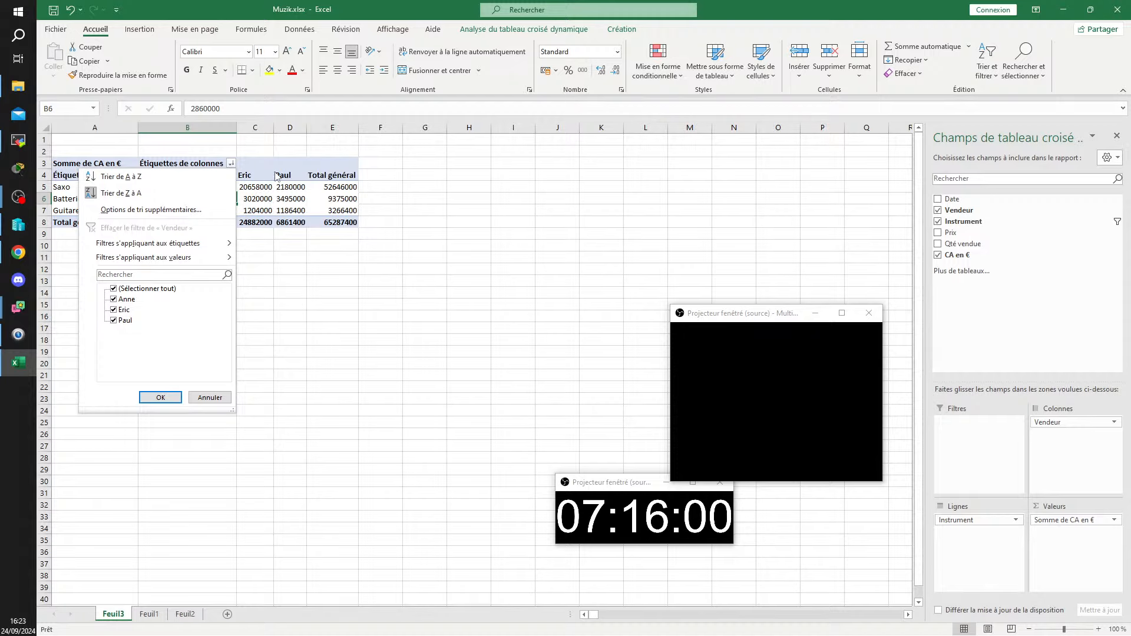
pyautogui.click(127, 178)
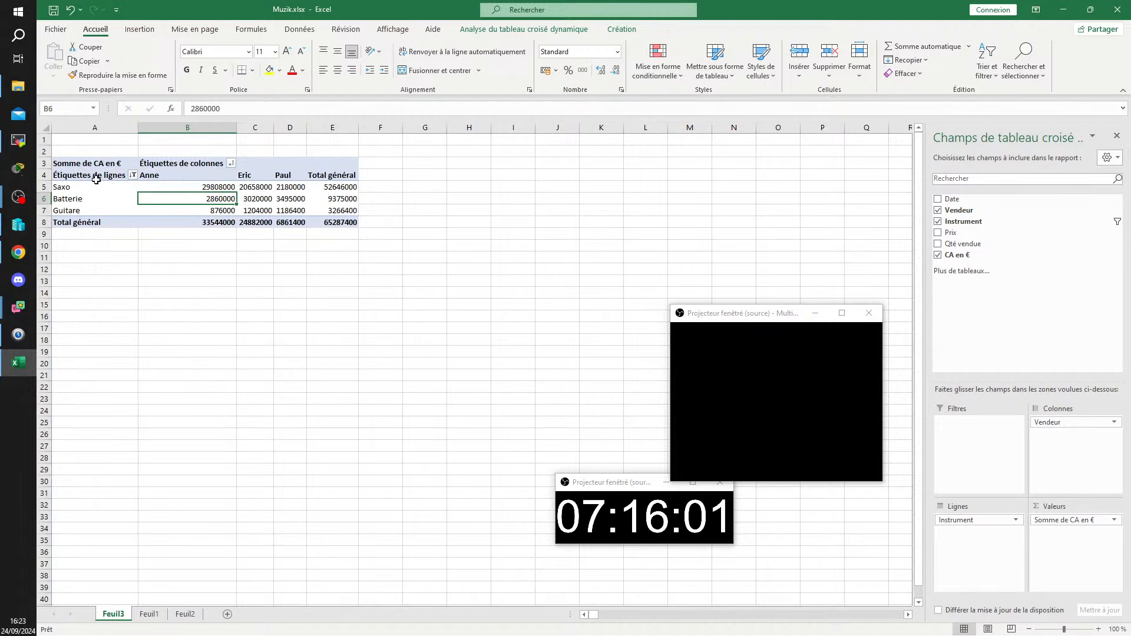
pyautogui.click(133, 174)
pyautogui.click(82, 301)
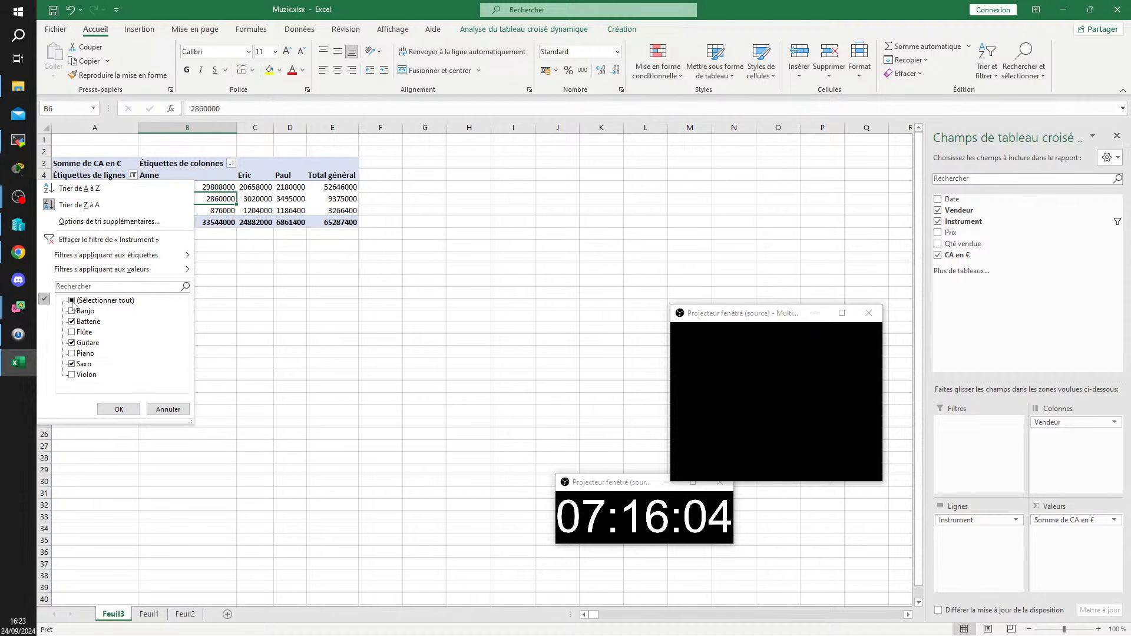
pyautogui.click(117, 407)
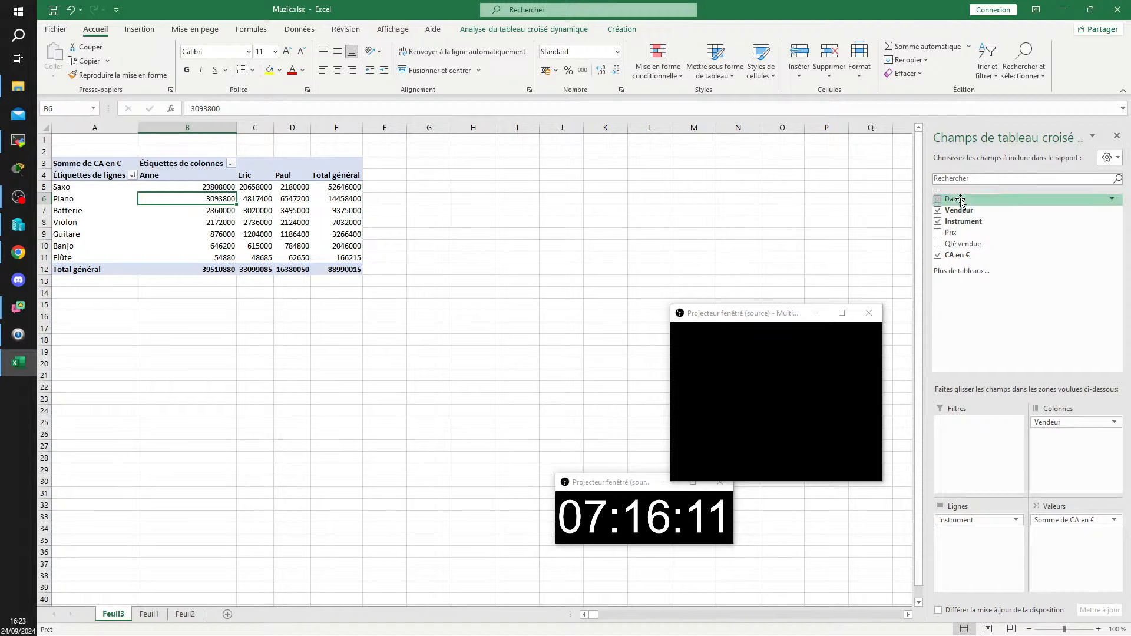
# Step: View the Date field's list of dates and its value filter choices, then cancel without filtering
pyautogui.click(1113, 199)
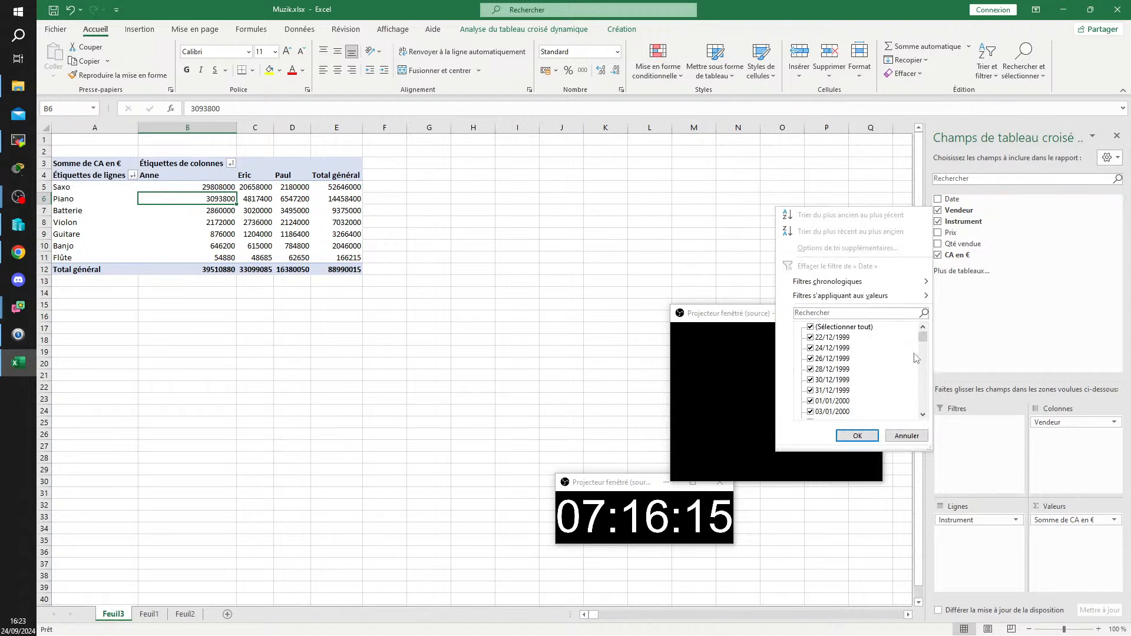
pyautogui.scroll(-4, 883, 377)
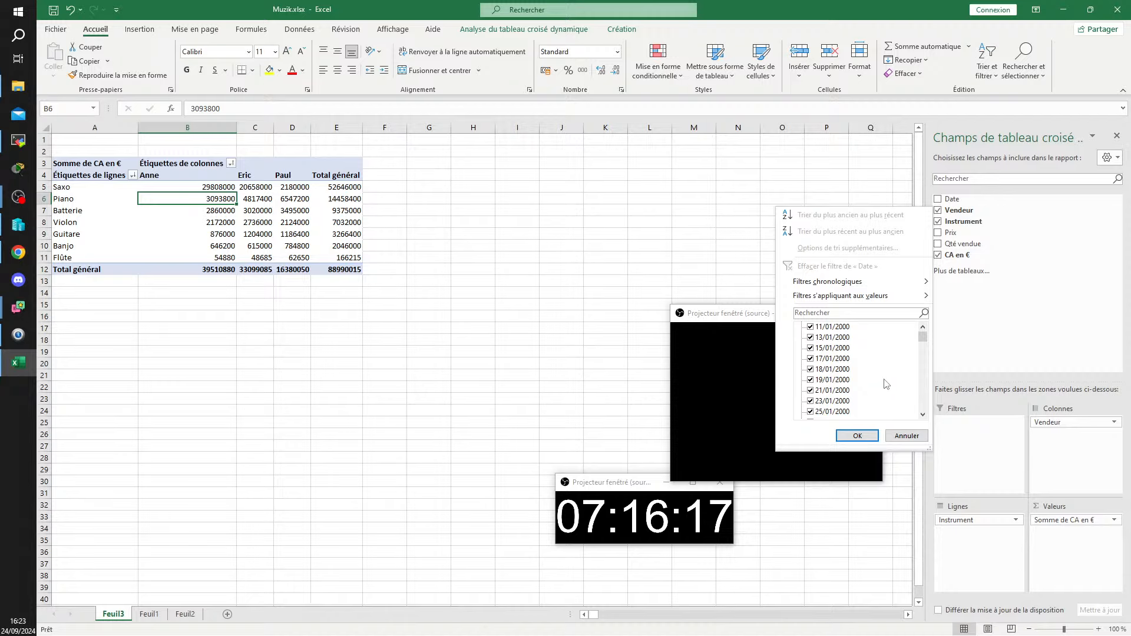
pyautogui.scroll(4, 886, 383)
pyautogui.moveTo(913, 297)
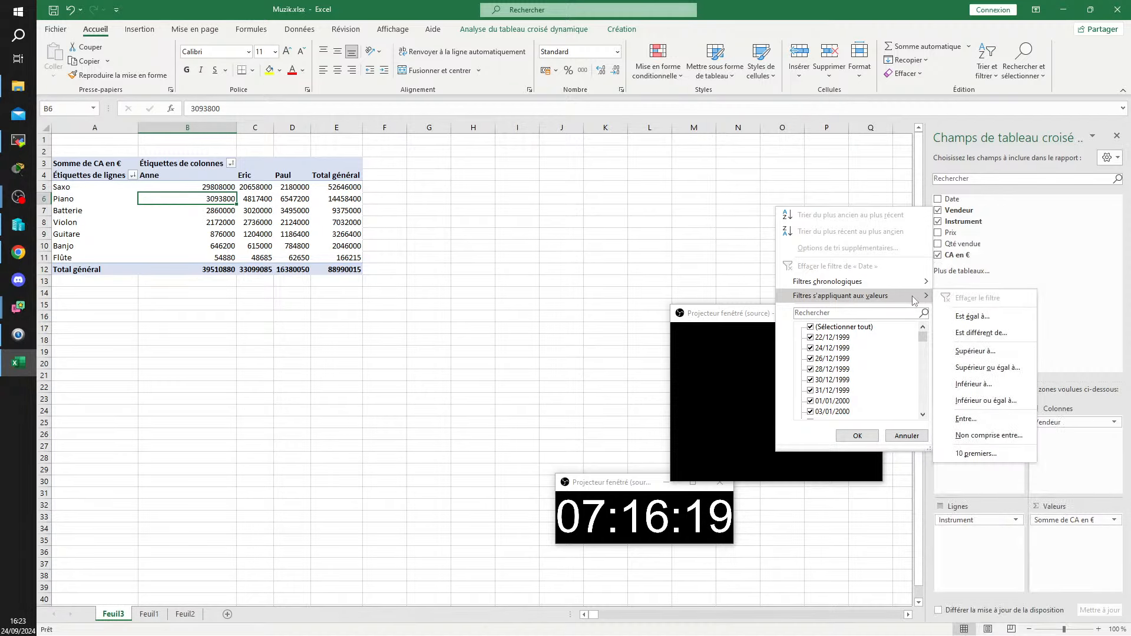
pyautogui.click(907, 436)
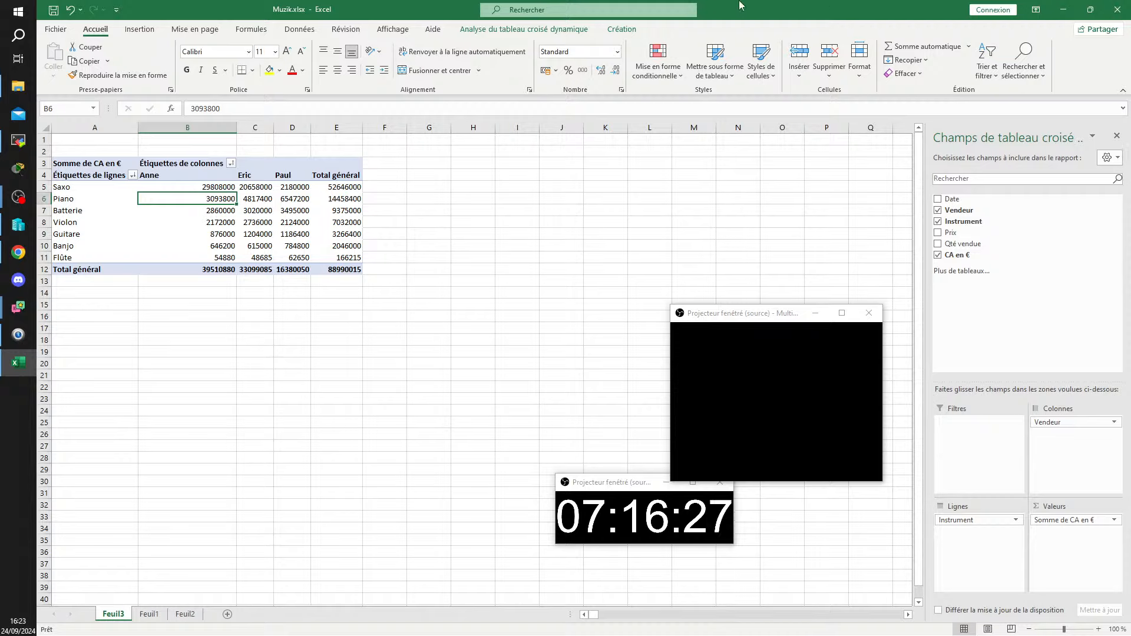
# Step: Add Date to the pivot table's rows and reduce the layout to Années by removing Trimestres, Date, Instrument and Vendeur
pyautogui.click(937, 199)
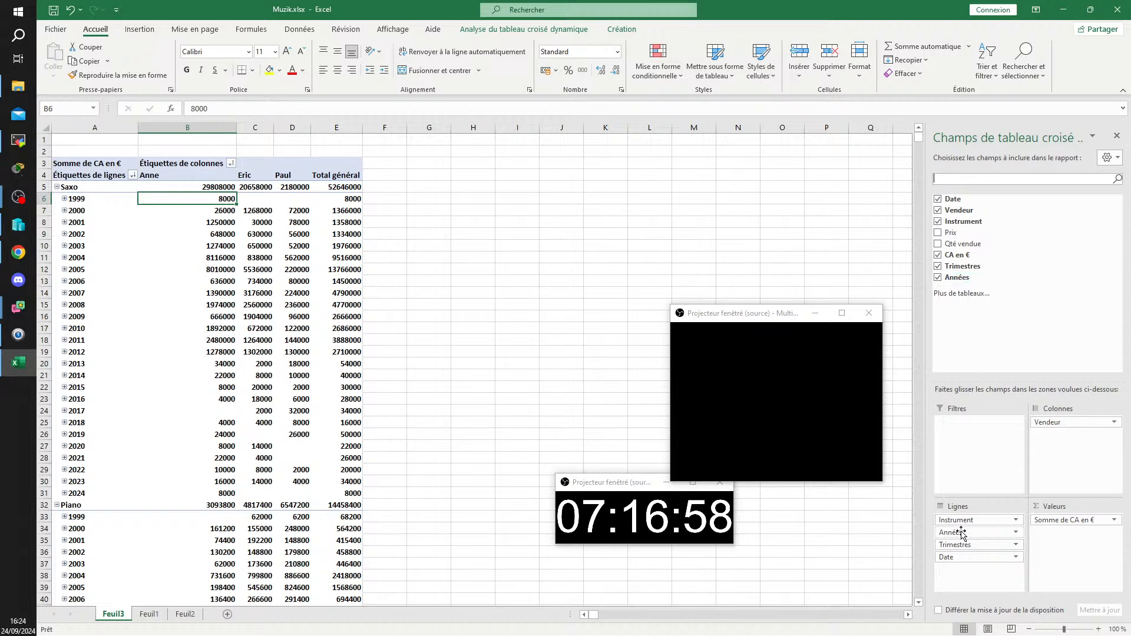
pyautogui.moveTo(959, 545); pyautogui.dragTo(876, 553)
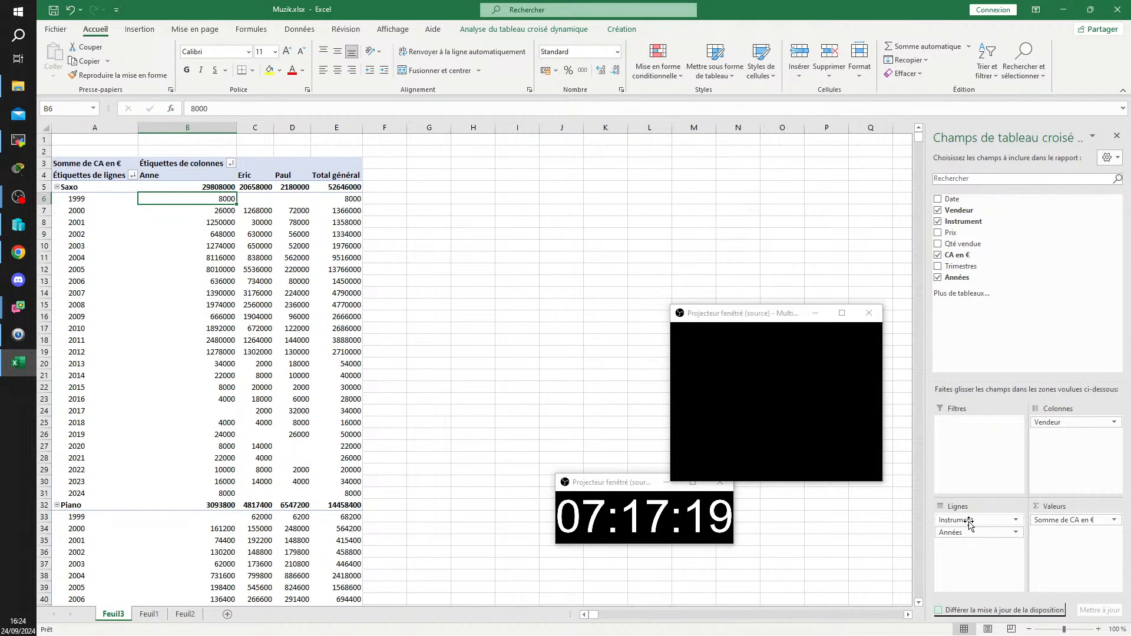
pyautogui.moveTo(969, 522); pyautogui.dragTo(848, 297)
pyautogui.moveTo(1075, 422); pyautogui.dragTo(792, 270)
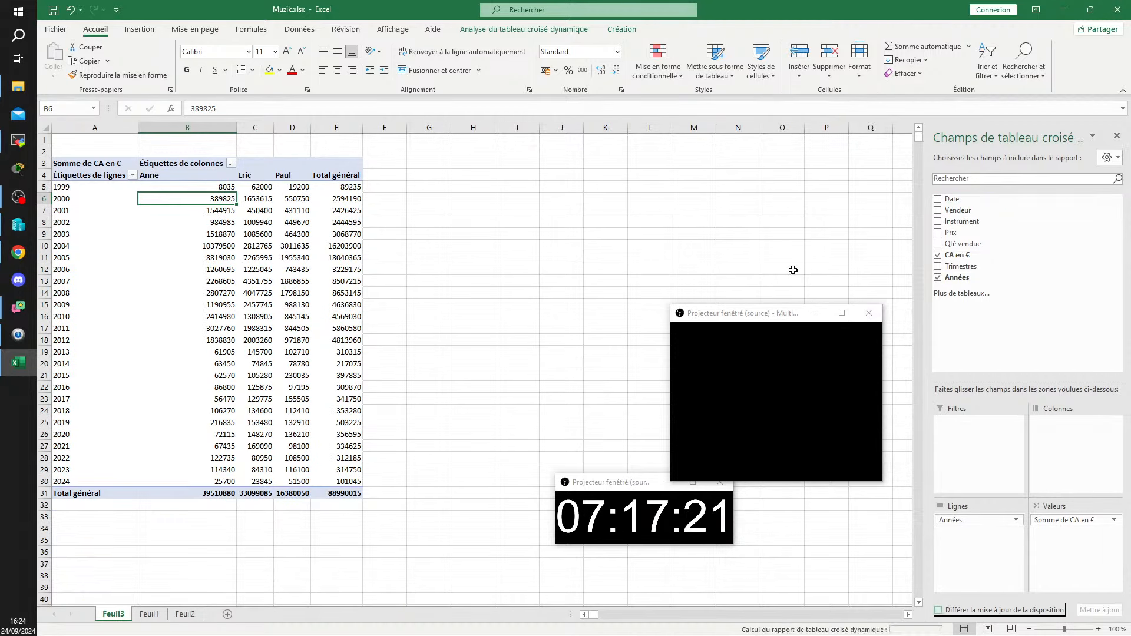
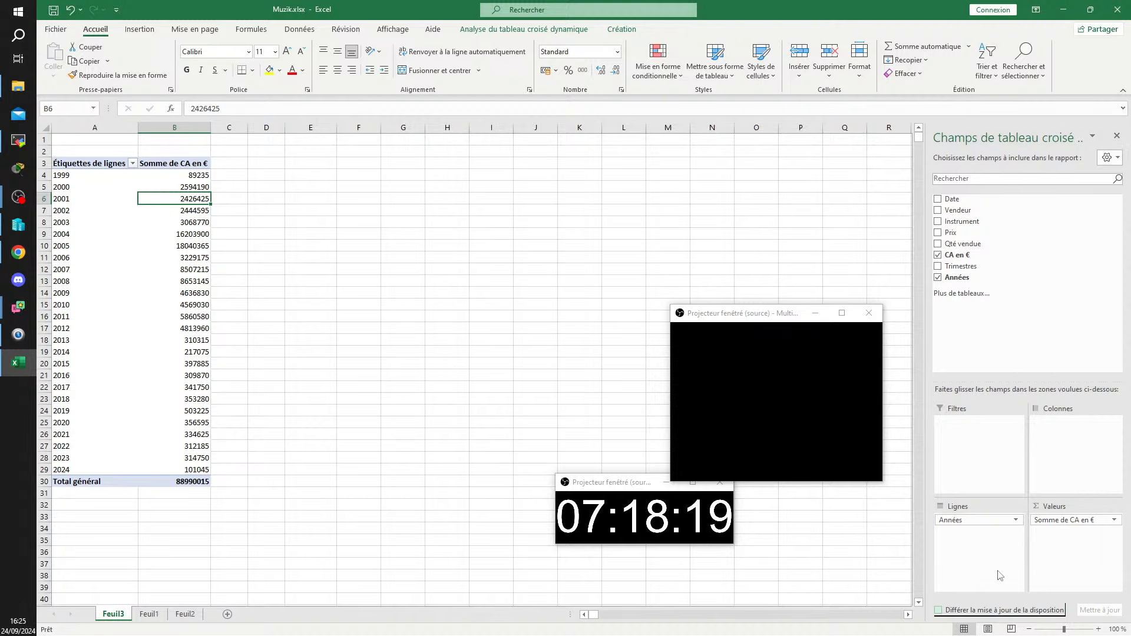
# Step: Move Années to the pivot table's columns and place Vendeur in the rows
pyautogui.moveTo(953, 521); pyautogui.dragTo(1063, 444)
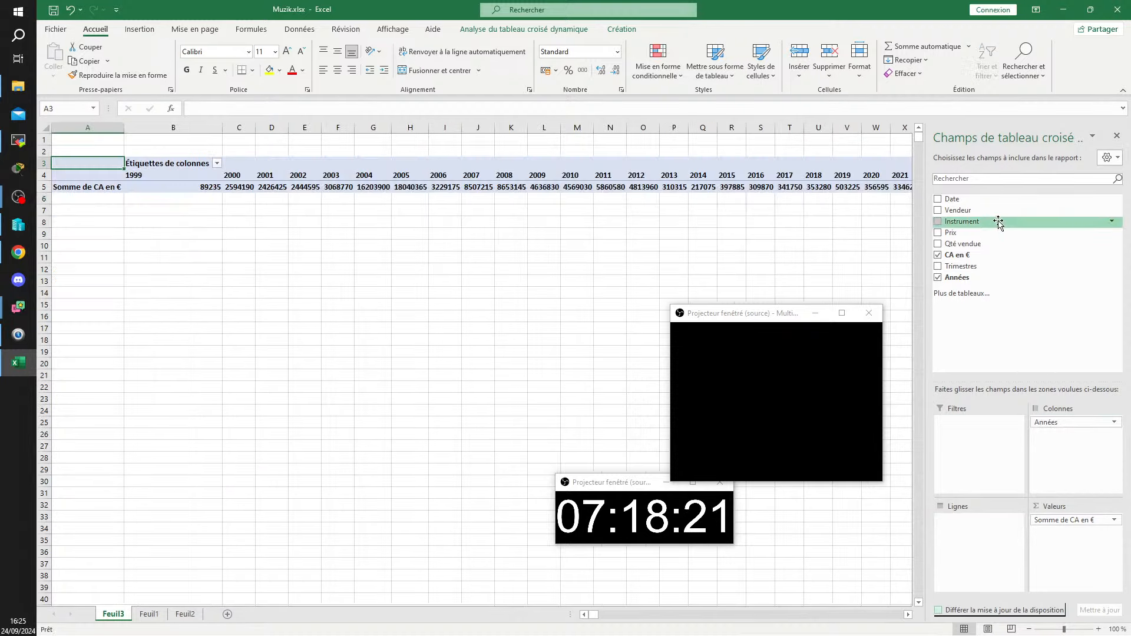
pyautogui.moveTo(958, 210); pyautogui.dragTo(995, 526)
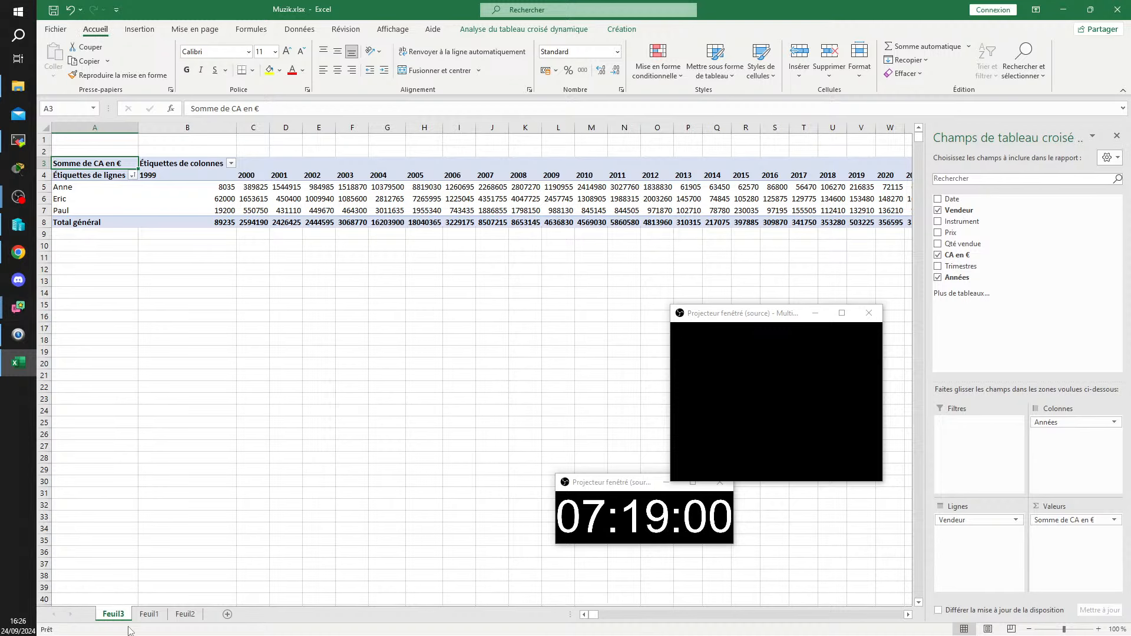
# Step: Review the source sales data on Feuil1 and the instrument prices on Feuil2, and return to the pivot table on Feuil3
pyautogui.click(154, 614)
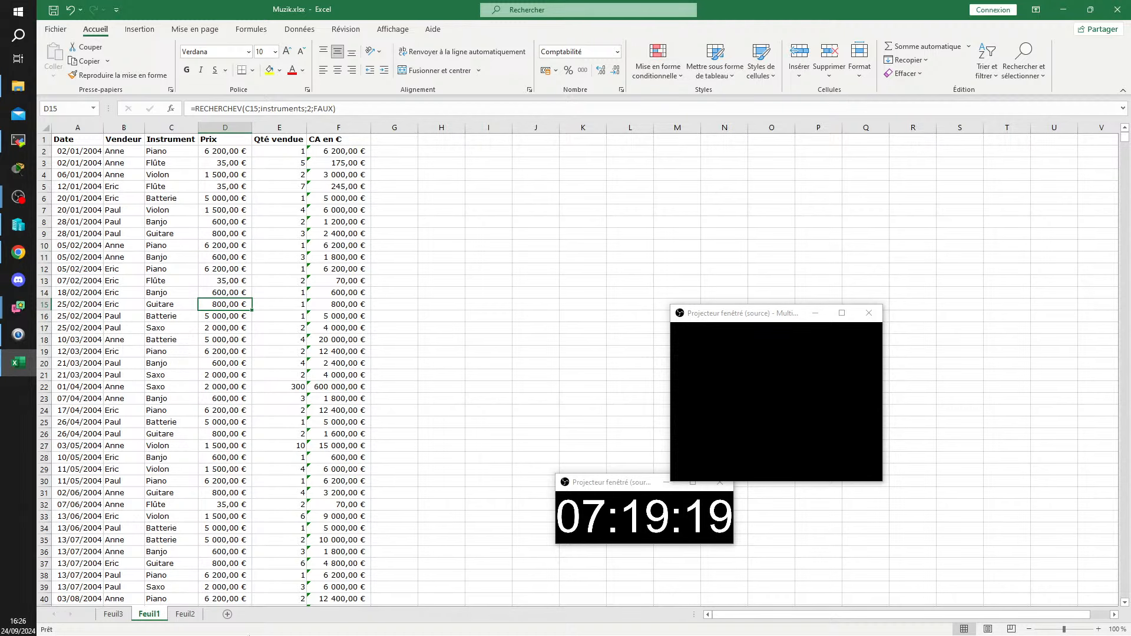
pyautogui.click(184, 614)
pyautogui.click(113, 614)
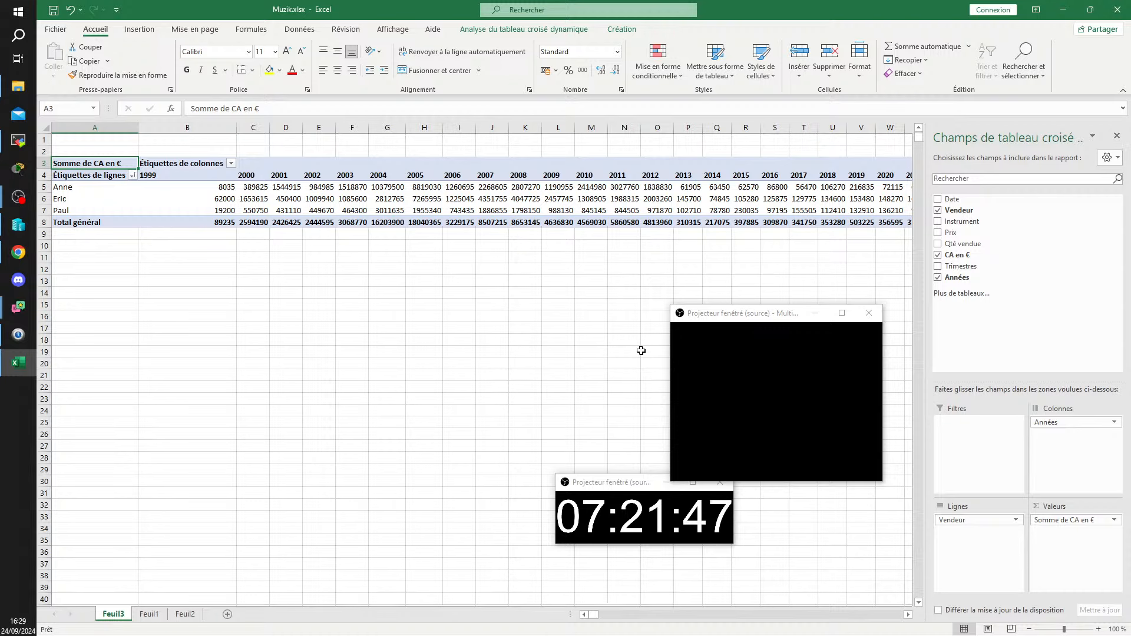
pyautogui.click(148, 614)
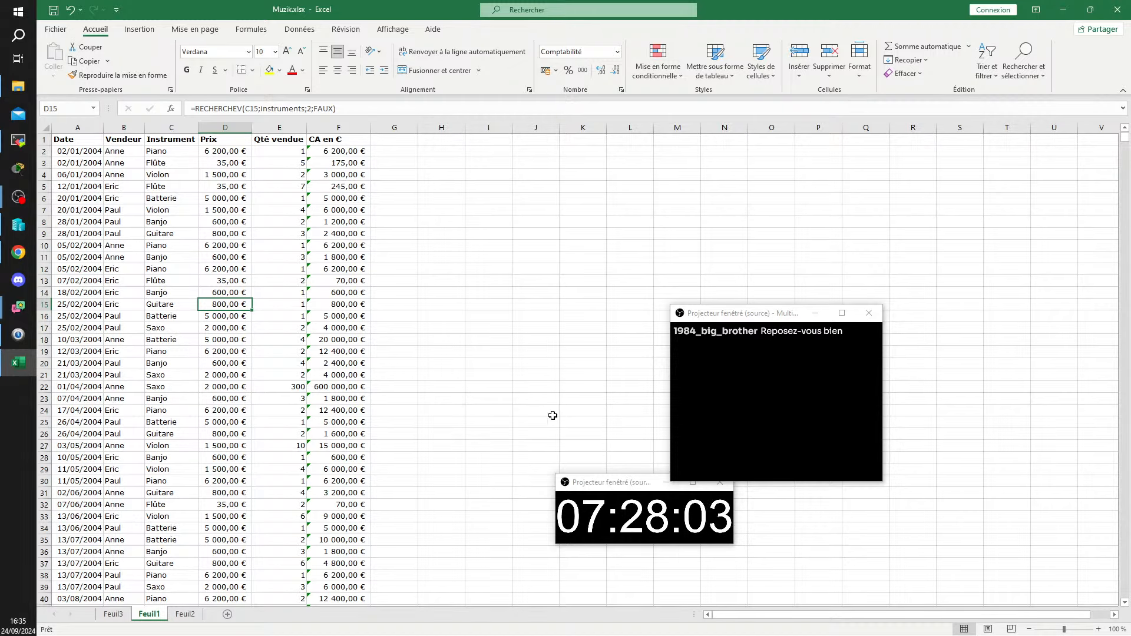
pyautogui.click(185, 613)
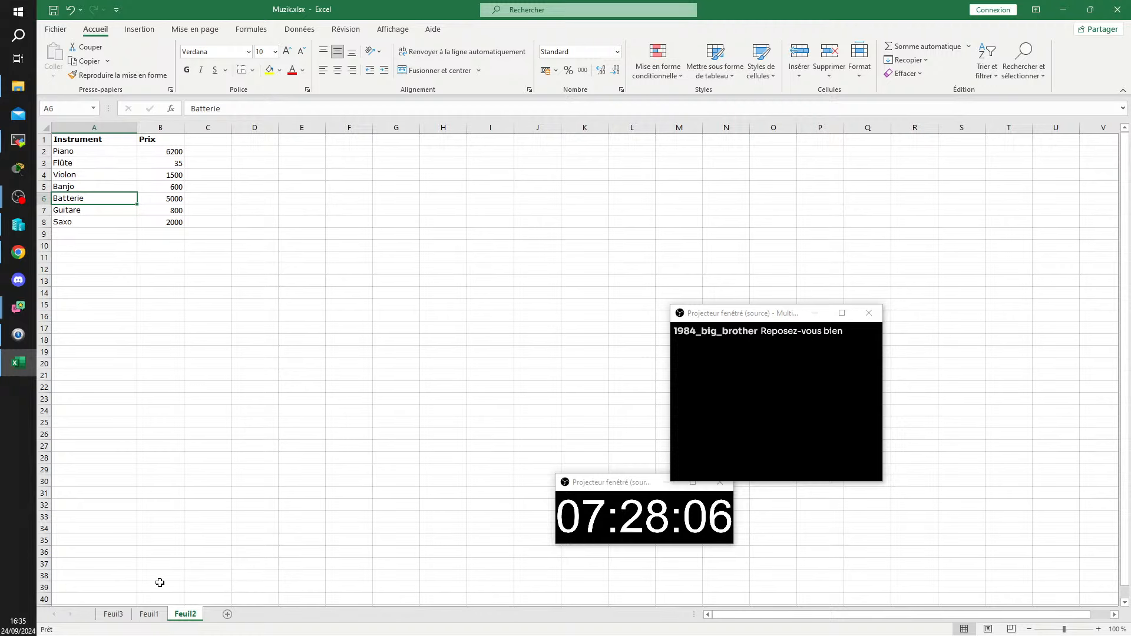
pyautogui.click(124, 615)
# Step: Try to insert a Bulles (bubble) pivot chart of the Vendeur by Années pivot table
pyautogui.click(395, 199)
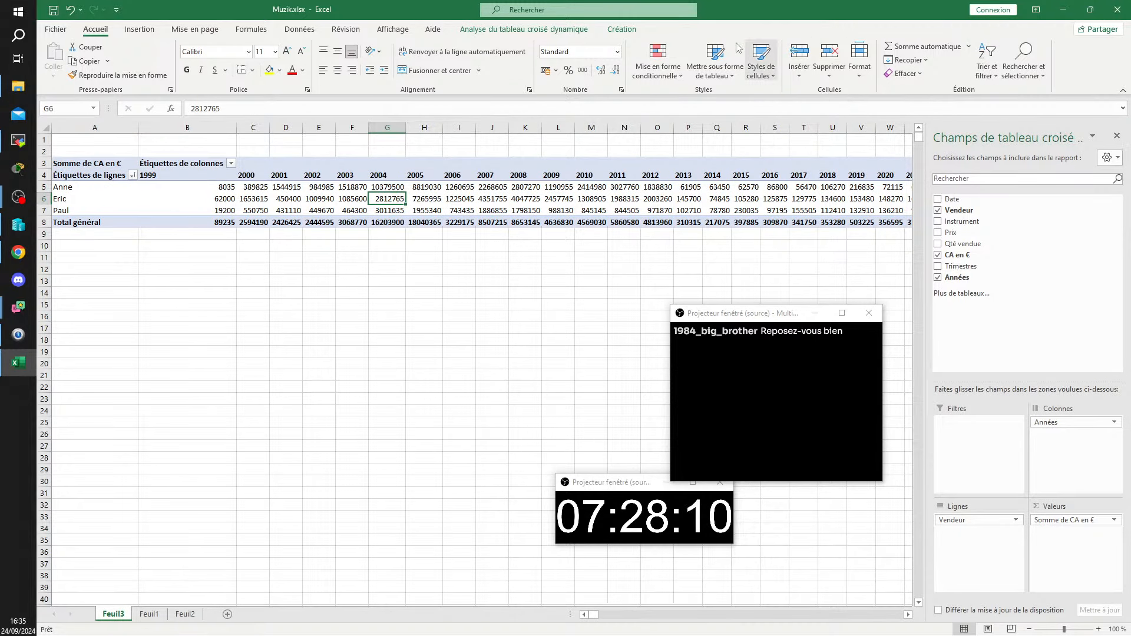
pyautogui.click(538, 28)
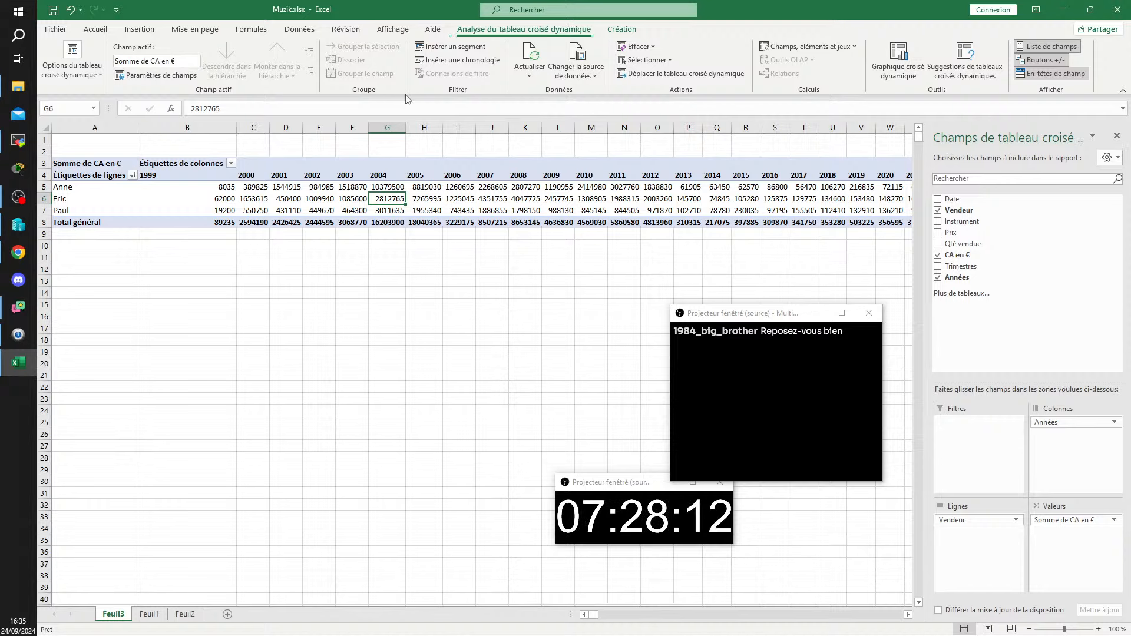
pyautogui.click(621, 29)
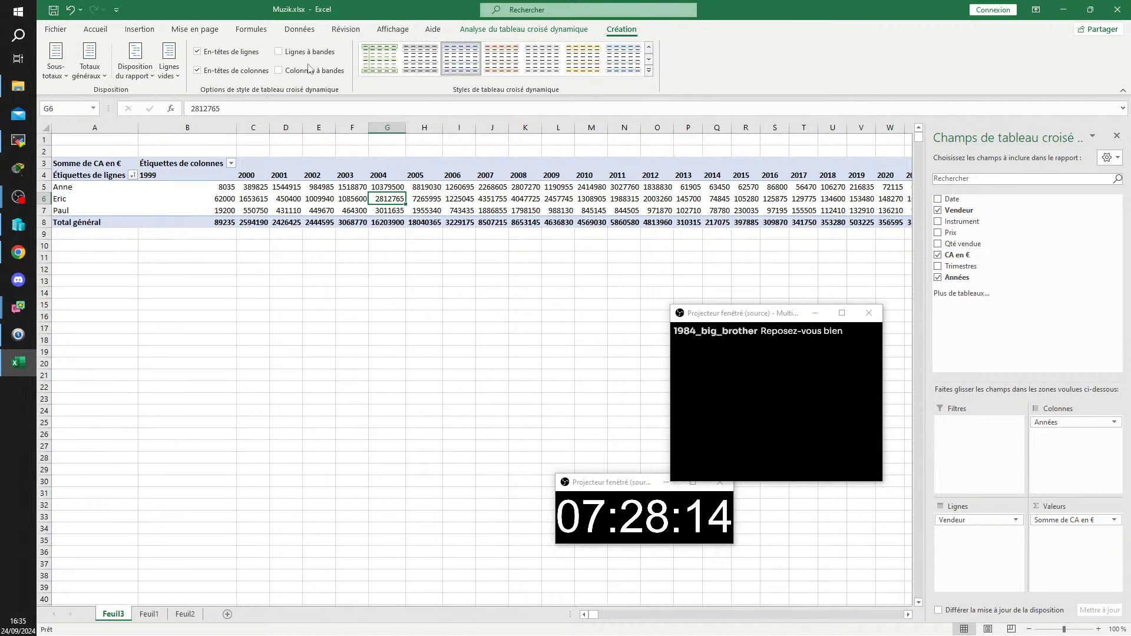
pyautogui.click(555, 30)
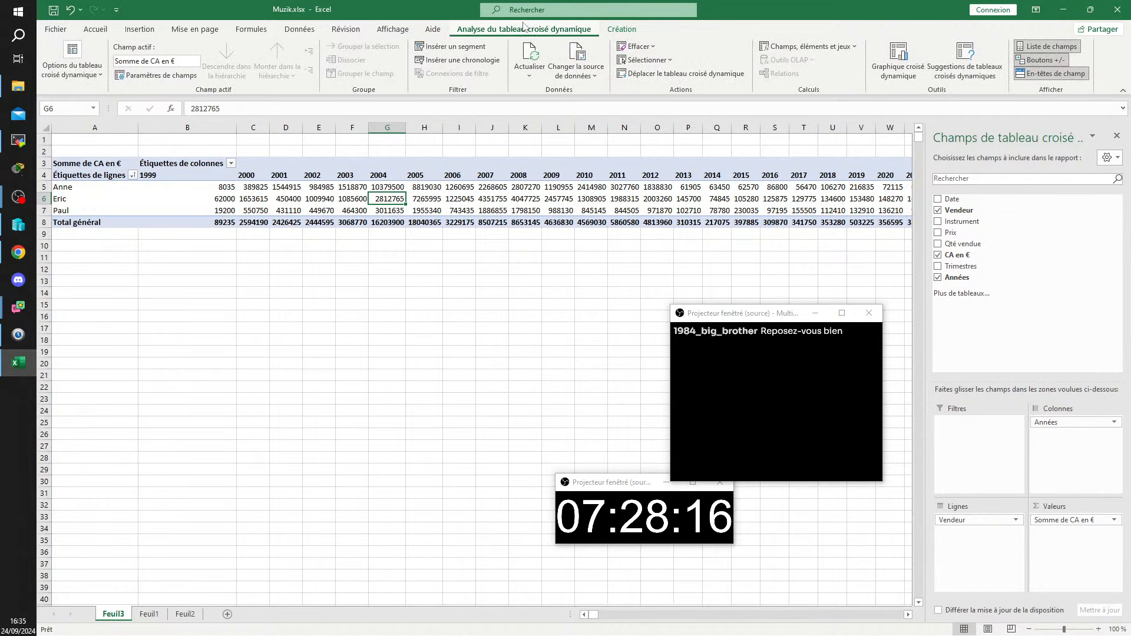
pyautogui.click(893, 70)
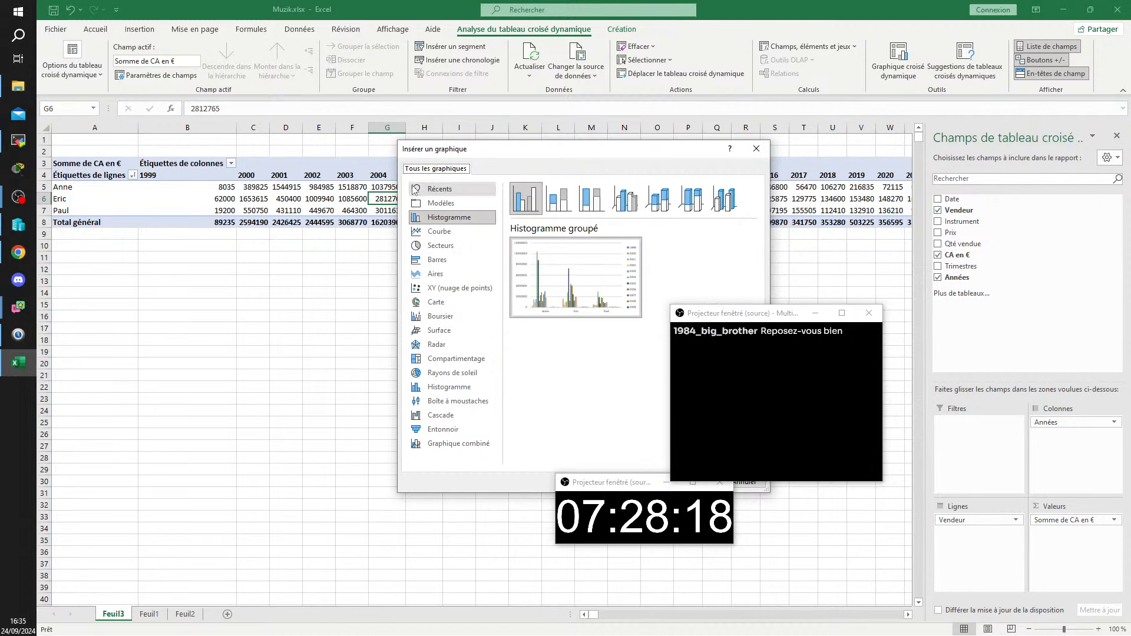
pyautogui.click(434, 291)
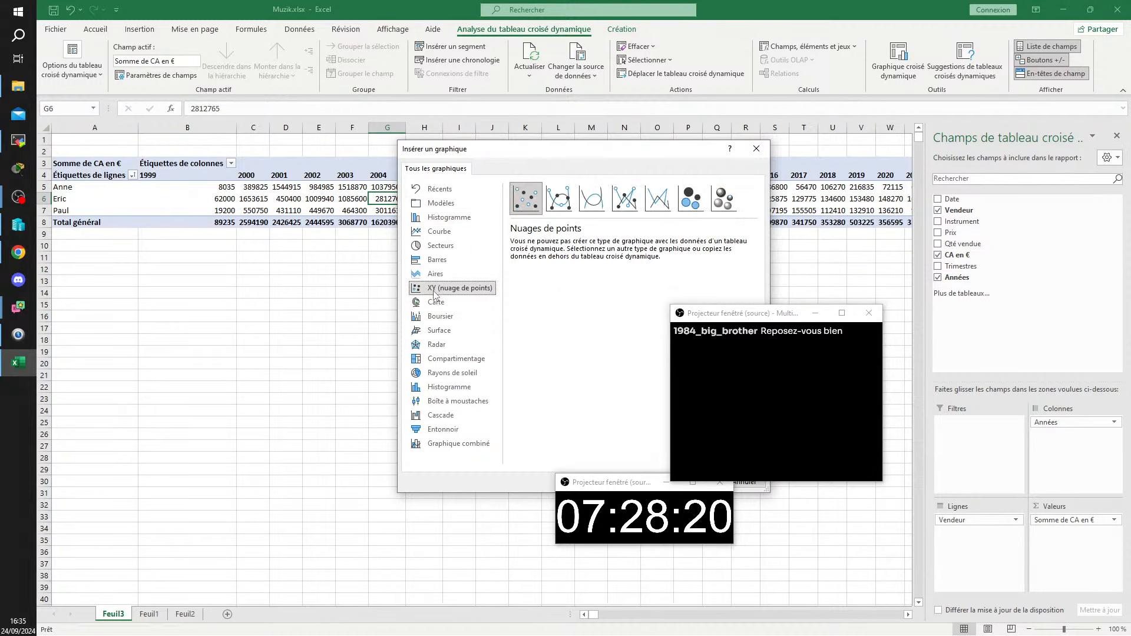
pyautogui.click(692, 199)
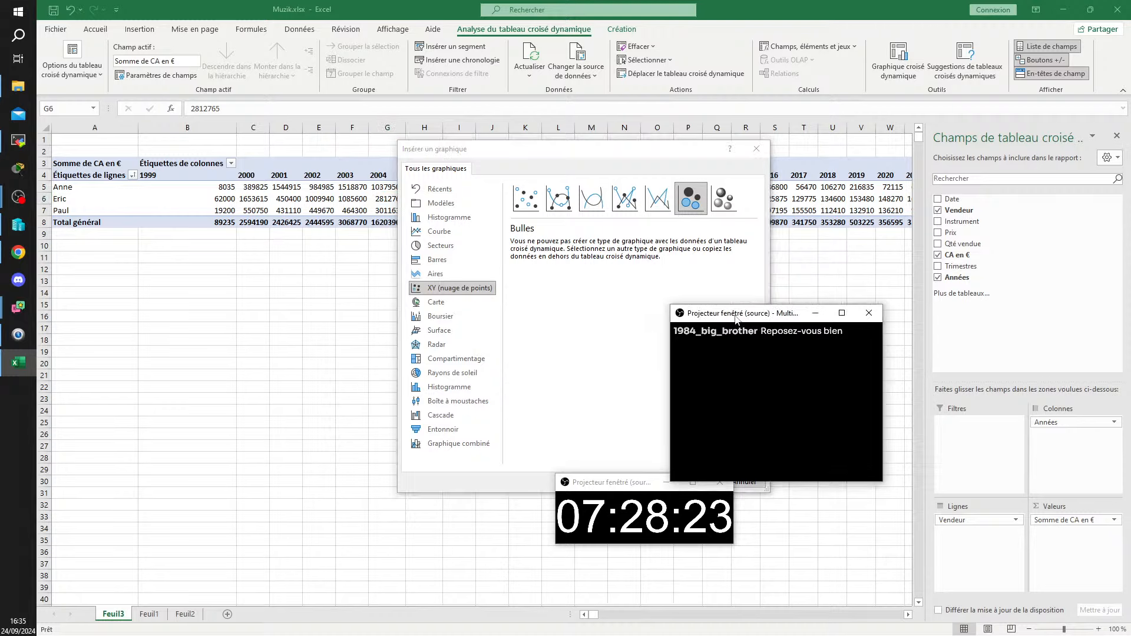
pyautogui.moveTo(693, 344); pyautogui.dragTo(878, 361)
pyautogui.moveTo(642, 484); pyautogui.dragTo(981, 508)
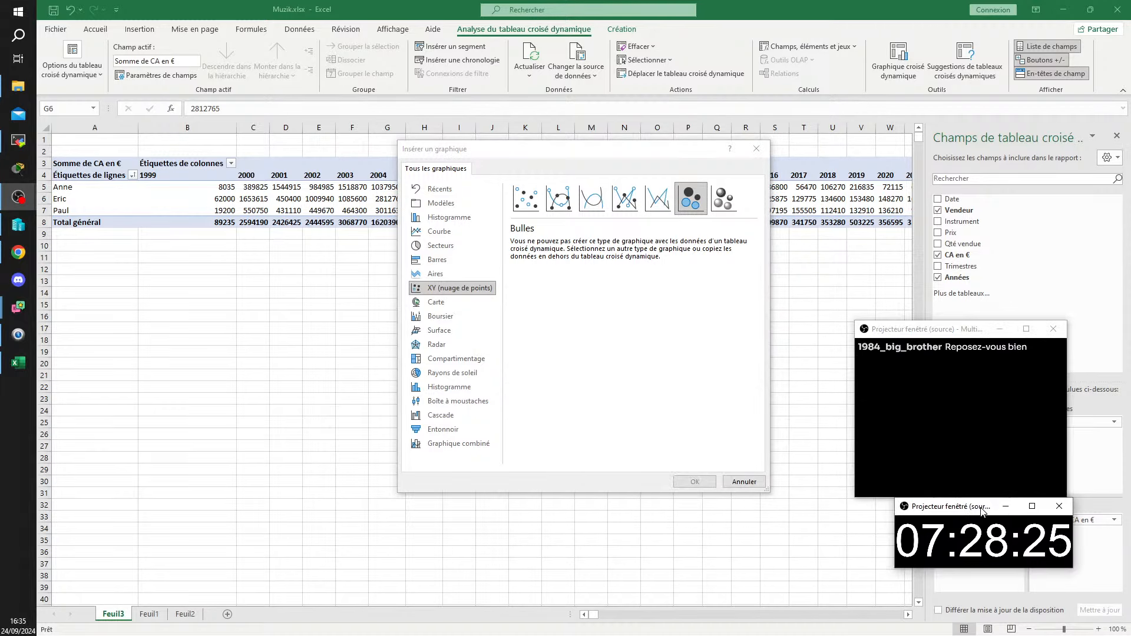
pyautogui.click(700, 203)
pyautogui.click(724, 199)
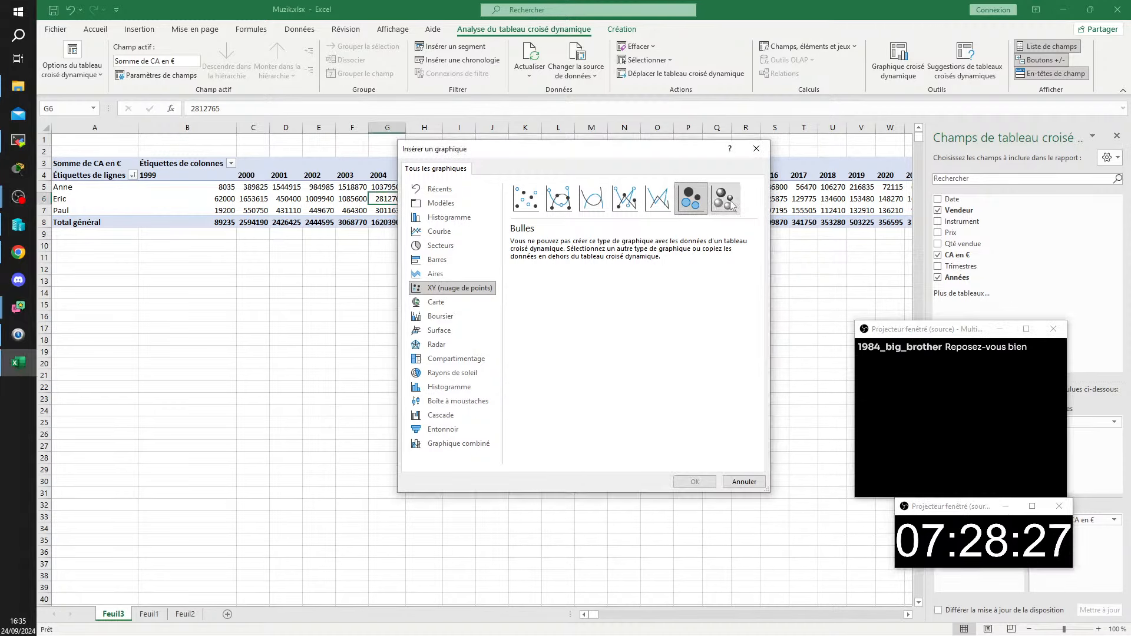
pyautogui.click(684, 200)
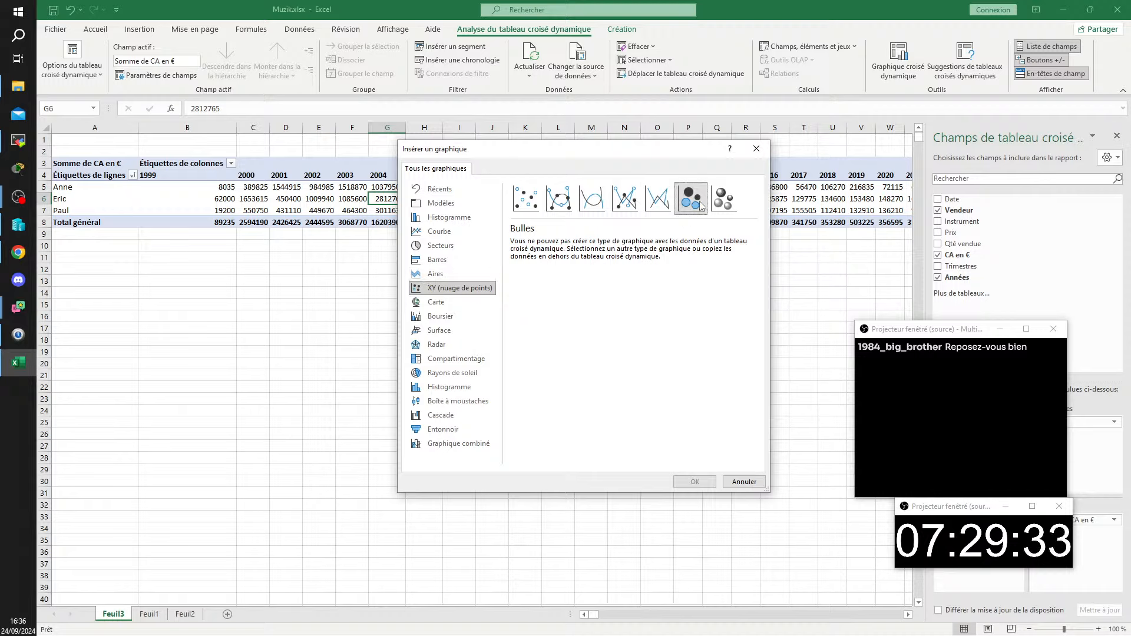
pyautogui.click(744, 482)
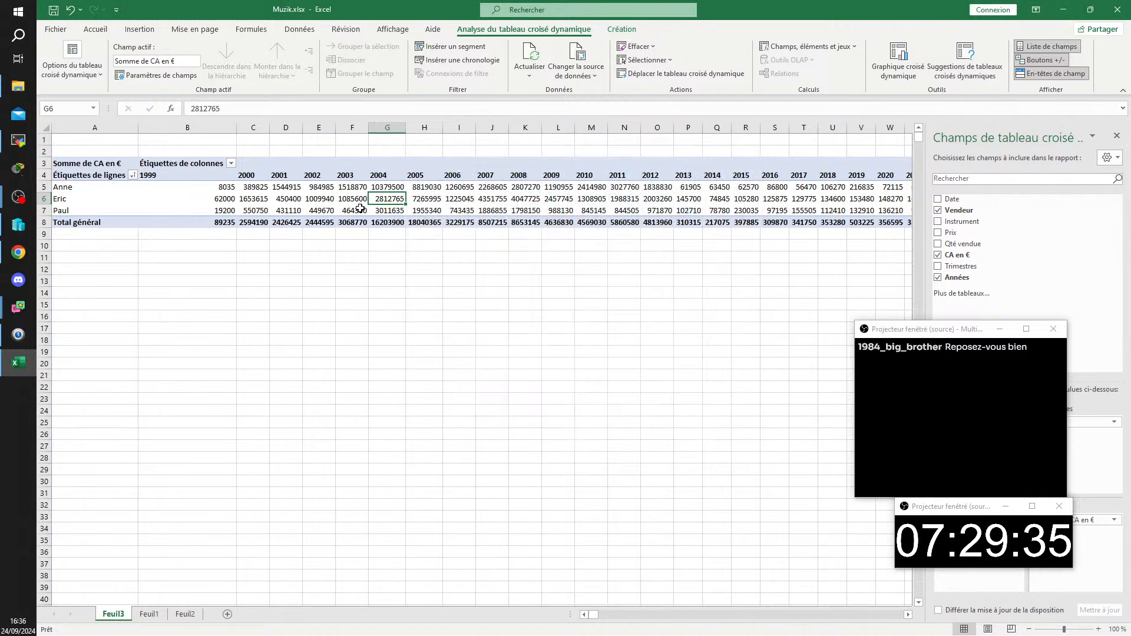
# Step: Select the whole pivot table and try again to insert a Bulles pivot chart from it
pyautogui.click(312, 204)
pyautogui.hotkey('ctrl', 'a')
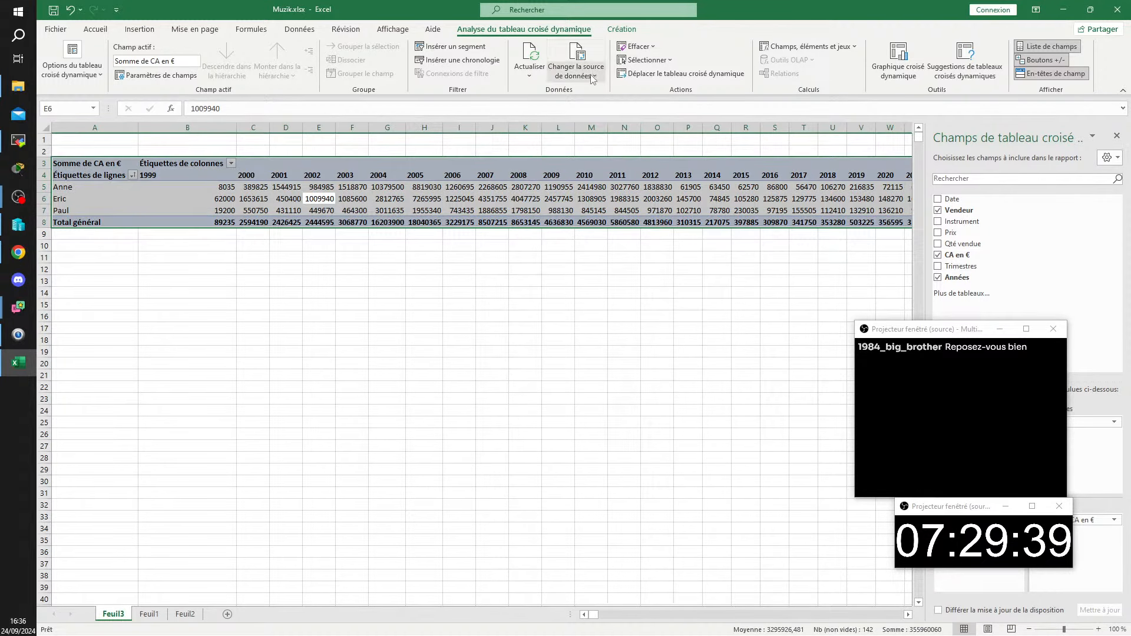
pyautogui.click(898, 59)
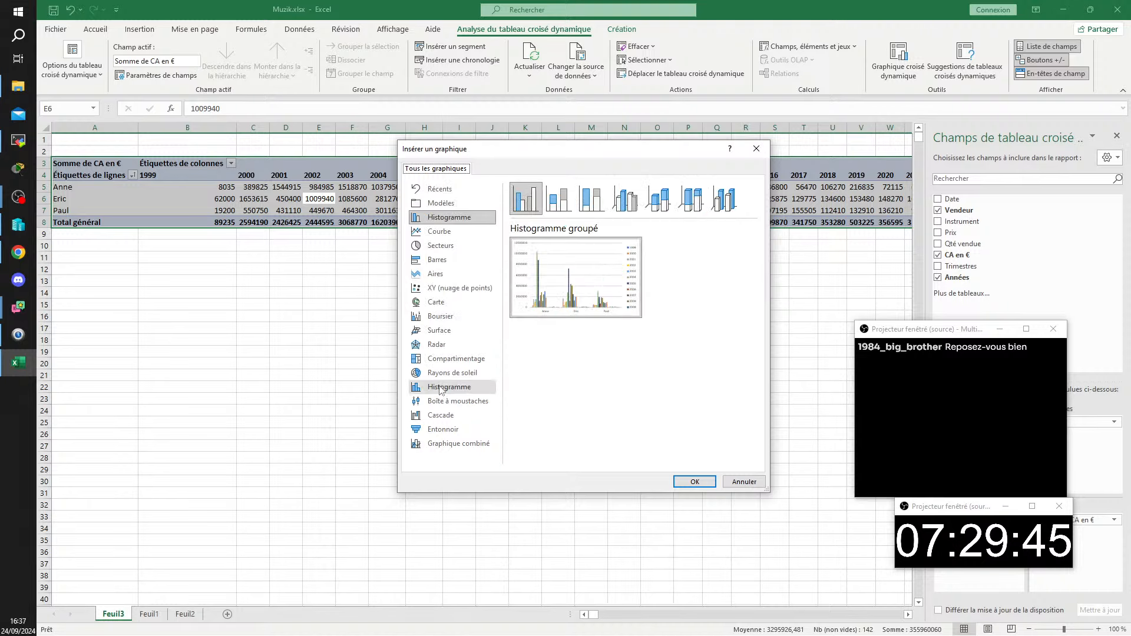
pyautogui.click(458, 288)
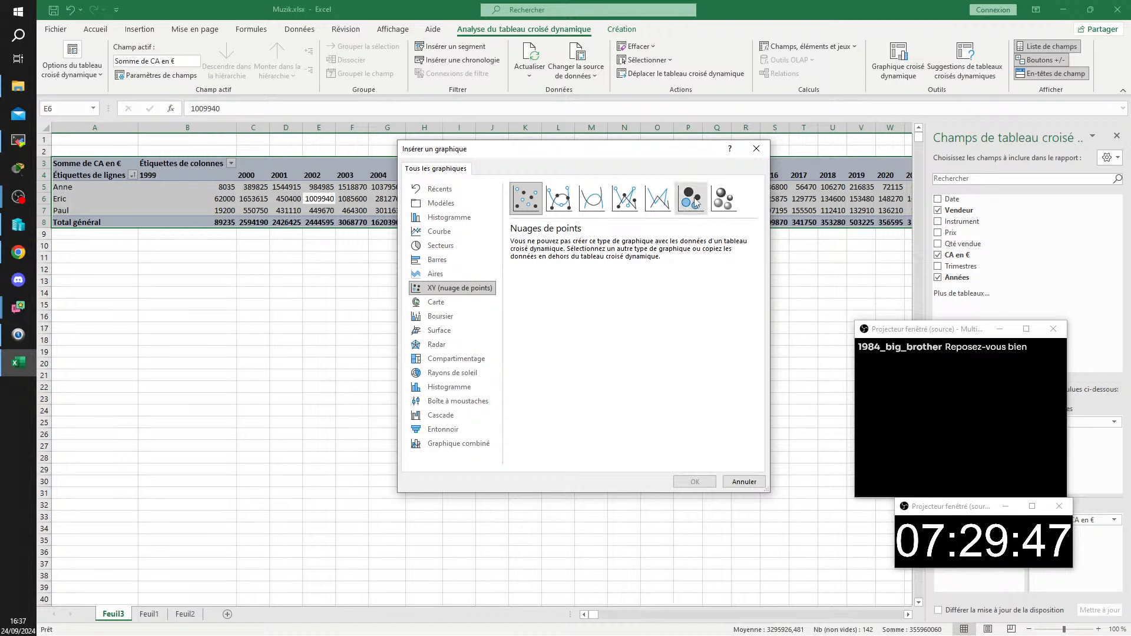
pyautogui.click(693, 200)
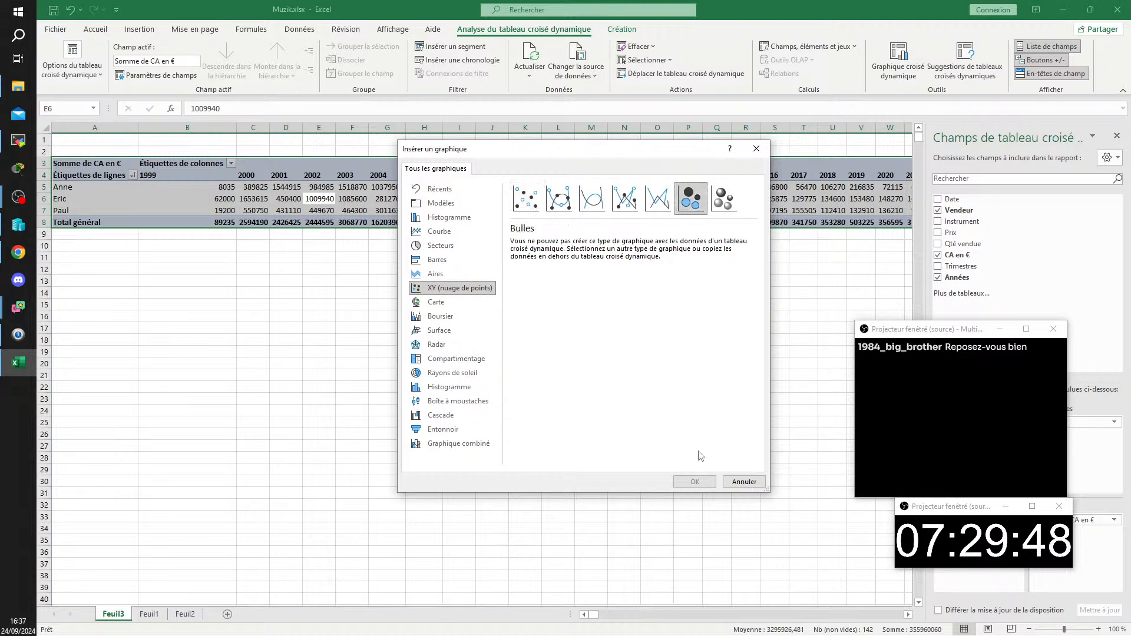
pyautogui.click(742, 482)
pyautogui.click(560, 200)
pyautogui.click(483, 199)
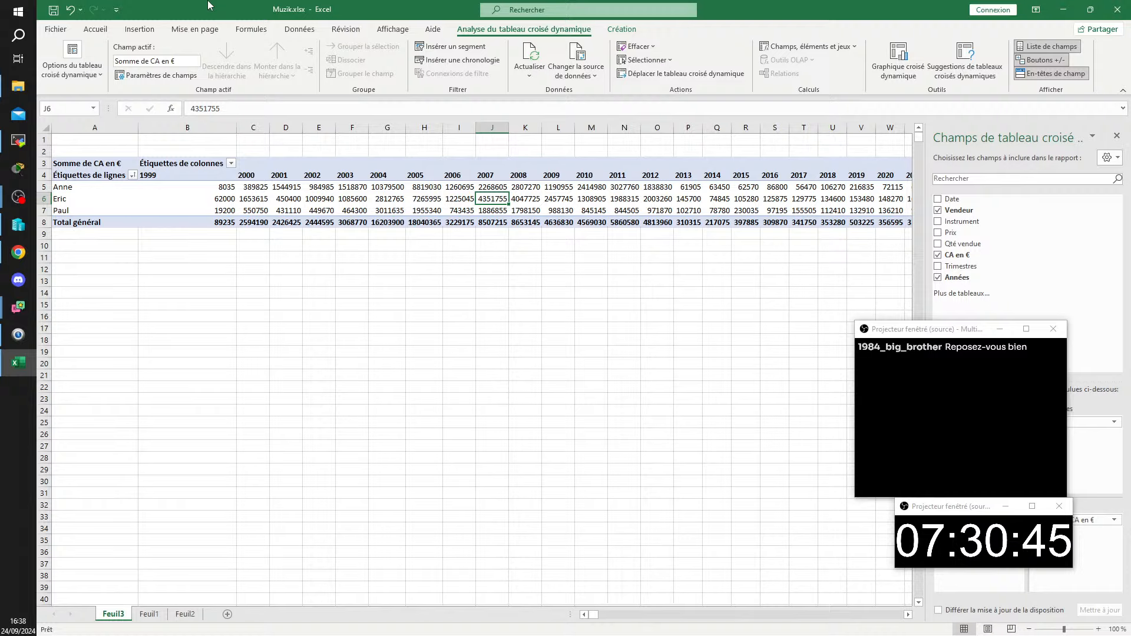
# Step: Select the Instrument, Prix and Qté vendue columns (C to E) on Feuil1
pyautogui.click(152, 618)
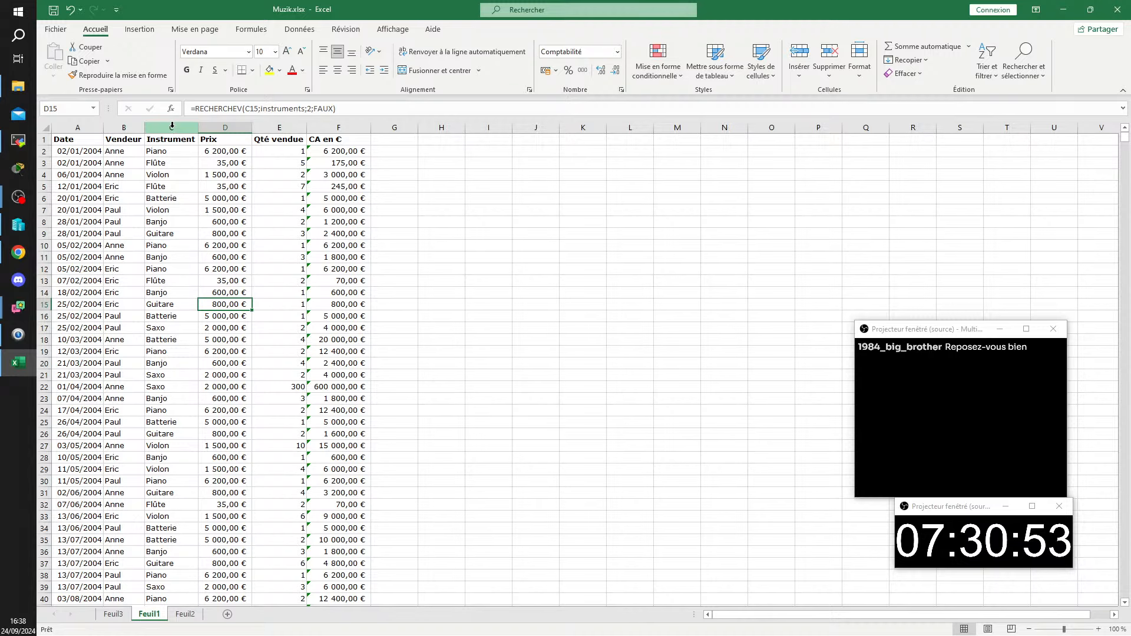
pyautogui.moveTo(172, 125); pyautogui.dragTo(279, 126)
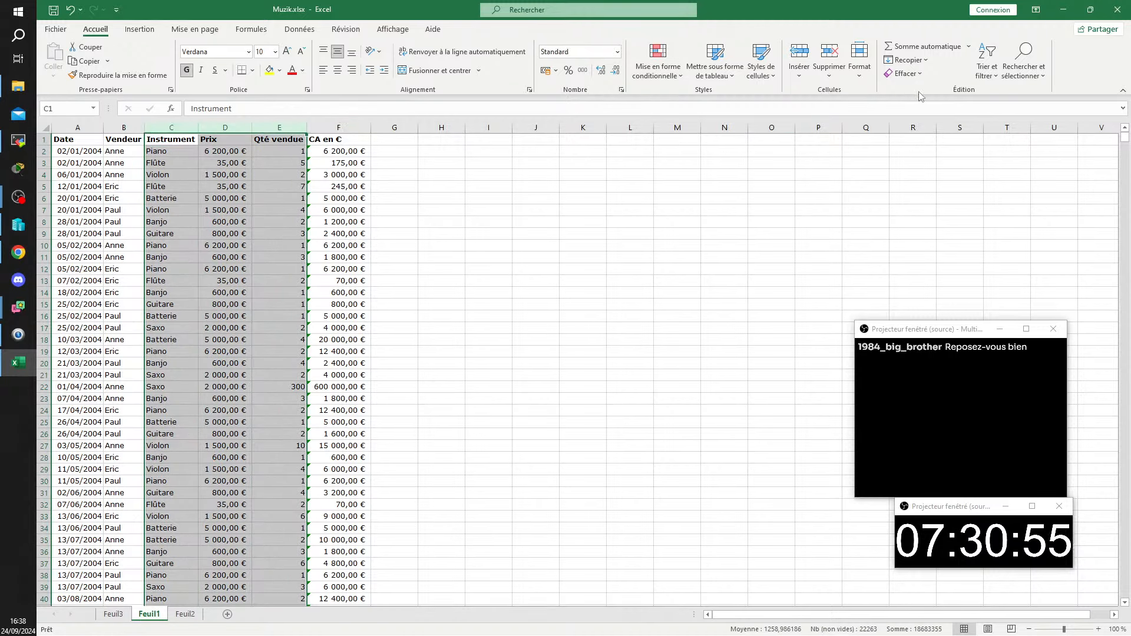